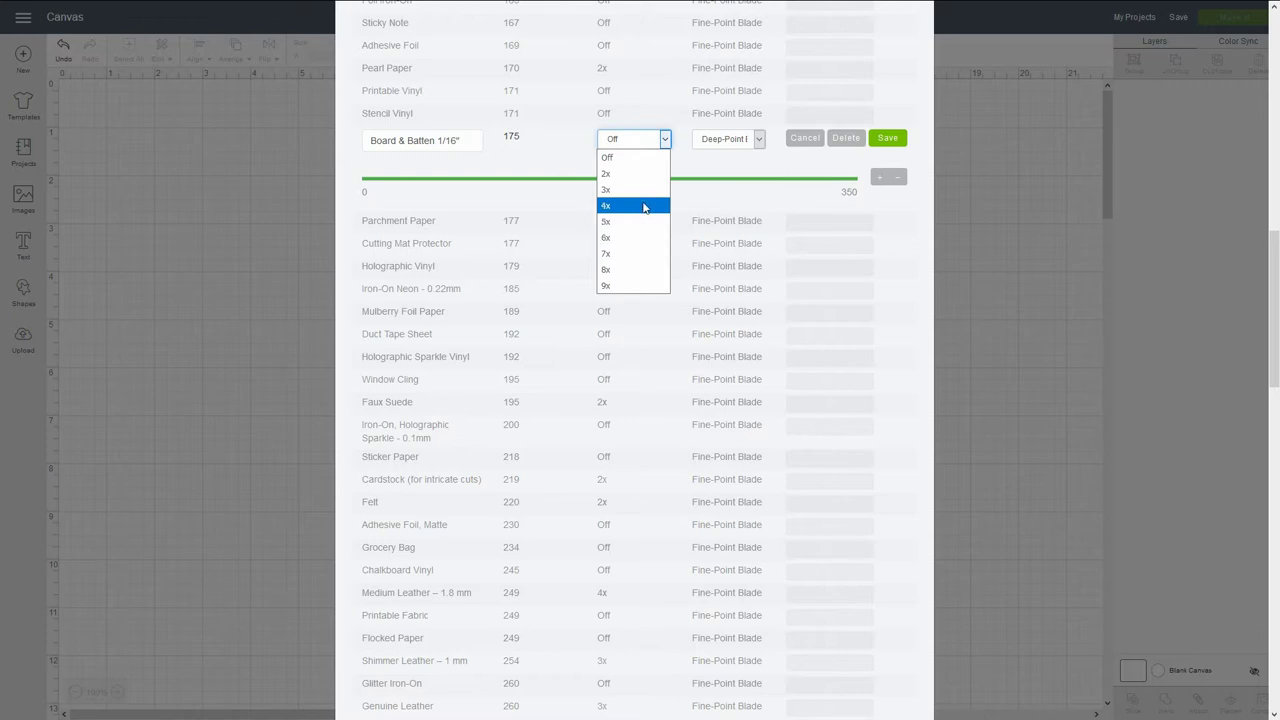
Set the Board & Batten 1/16" custom material to 4x multi-cut with a cut pressure of 350, and save it.
left_click(643, 206)
left_click_drag(611, 180, 873, 191)
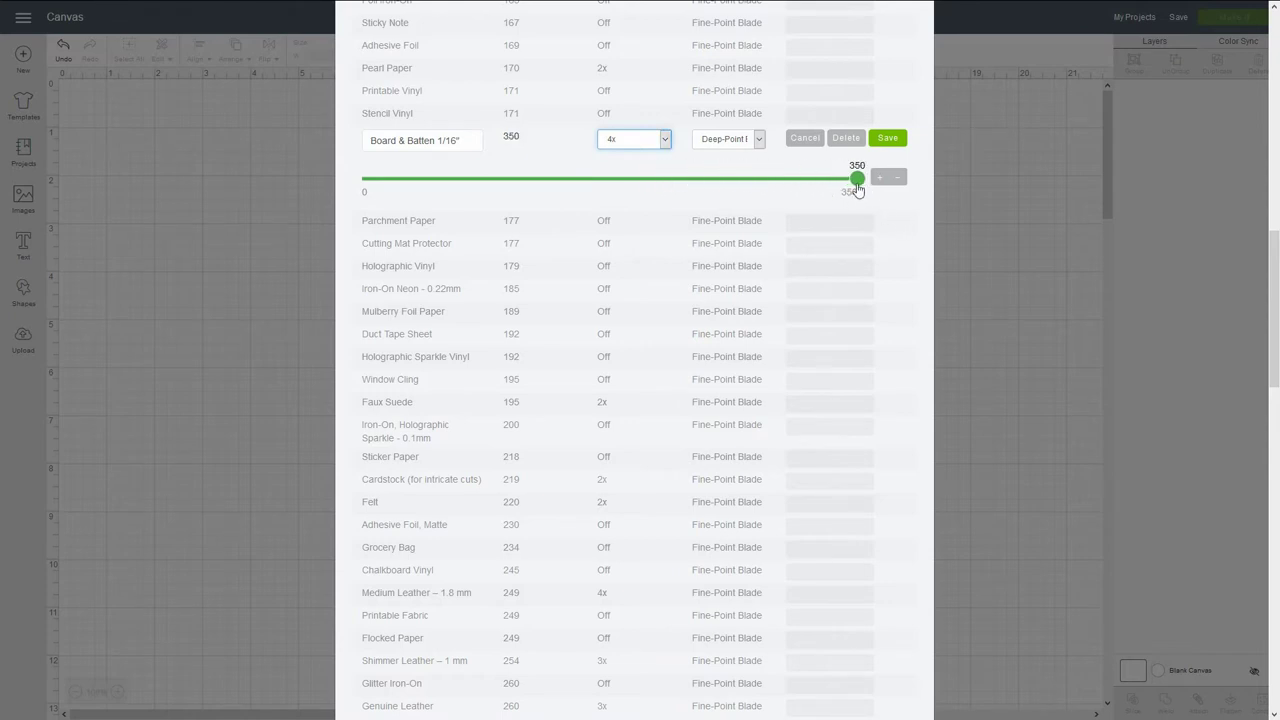
left_click(899, 138)
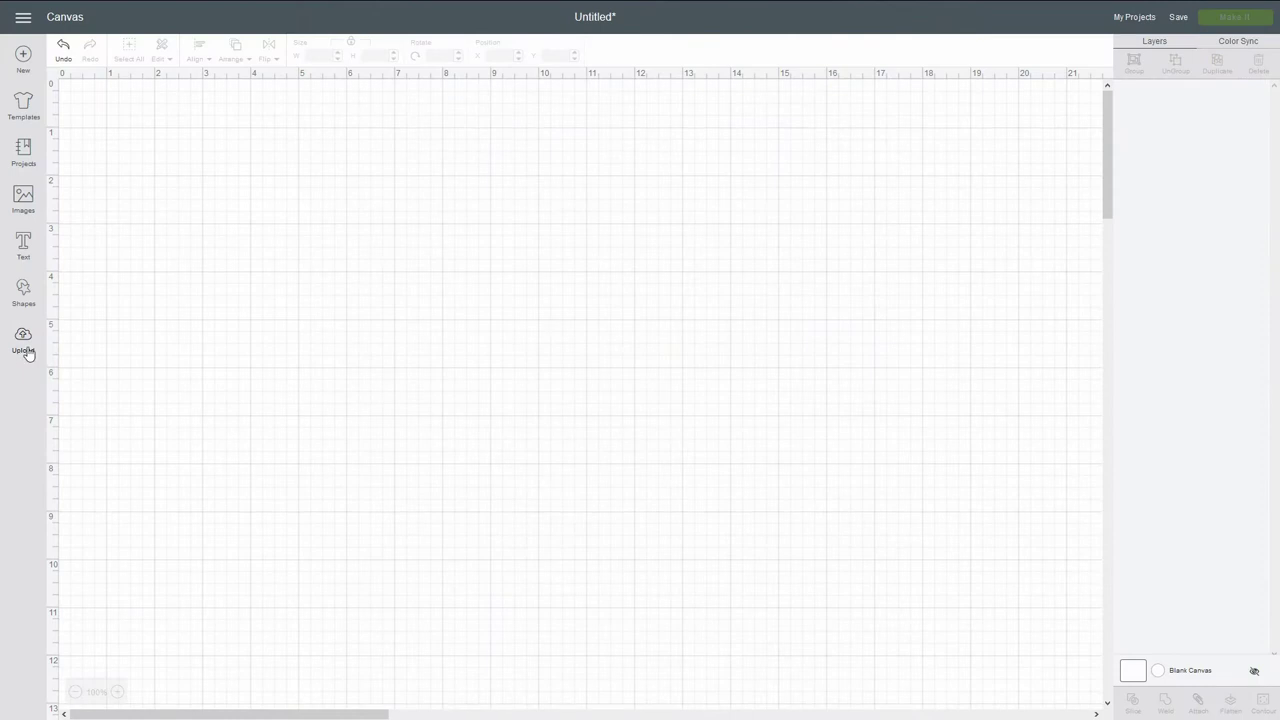
Insert the uploaded wall image with one door and two windows, and place it at about X 1.667, Y 1.028 on the canvas.
left_click(25, 345)
left_click(135, 488)
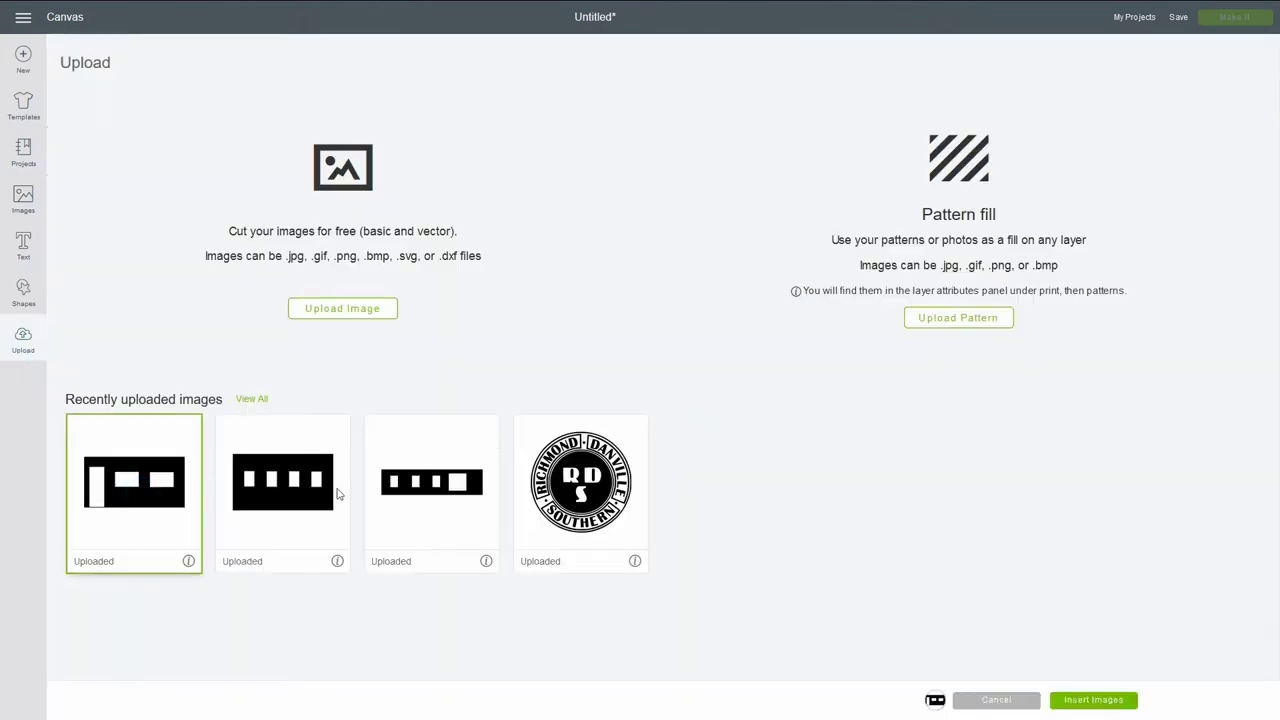
left_click(1094, 700)
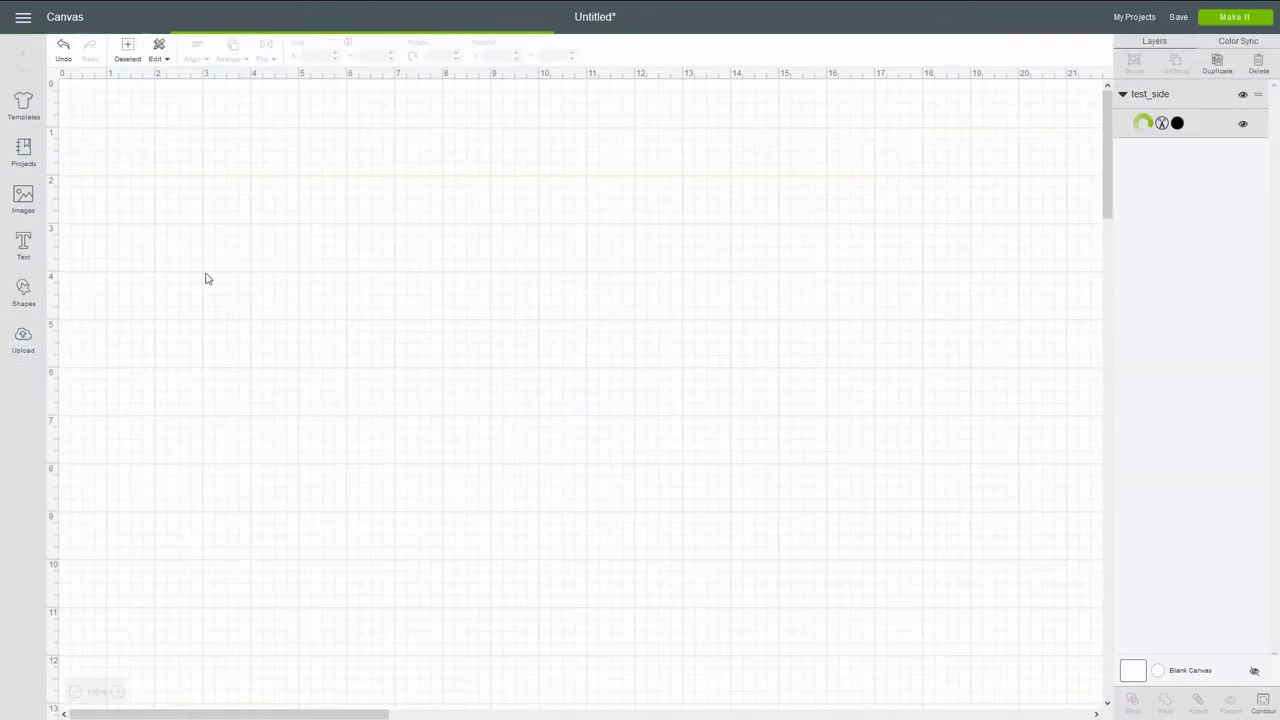
left_click_drag(211, 206, 171, 156)
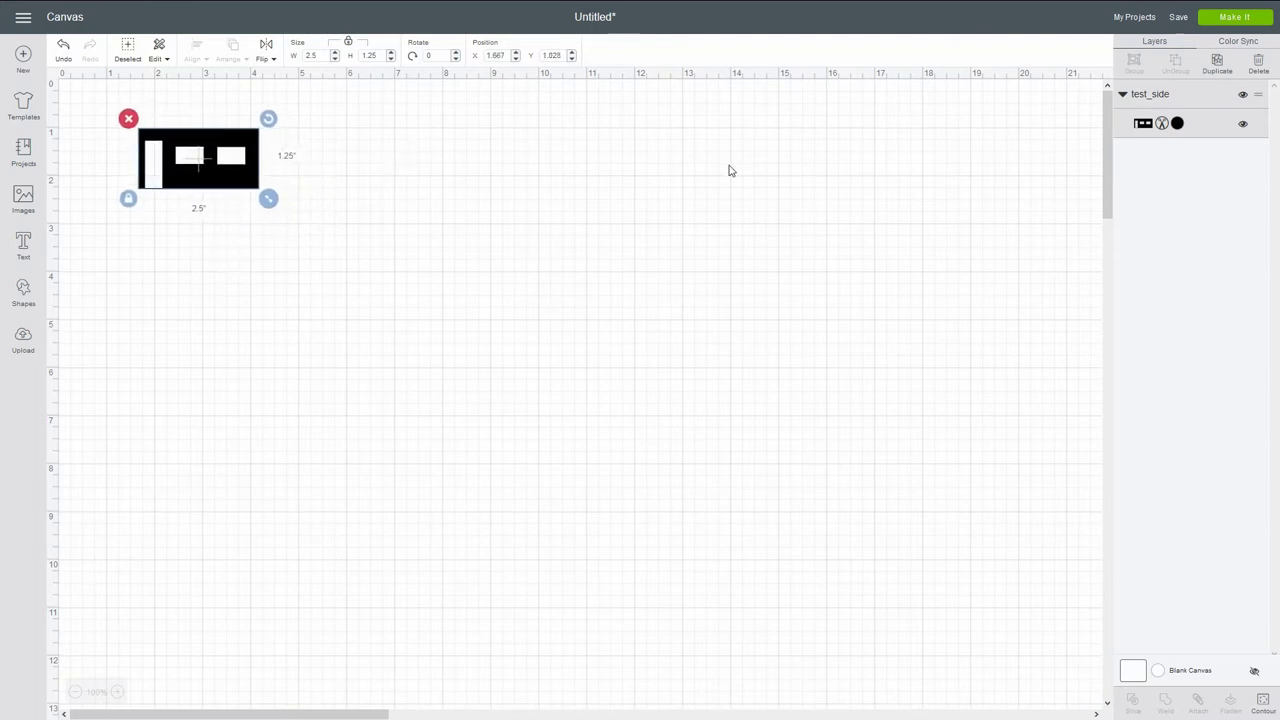
Prepare the project for cutting, shifting the image slightly right along the mat's upper edge, and continue to material selection.
left_click(1235, 22)
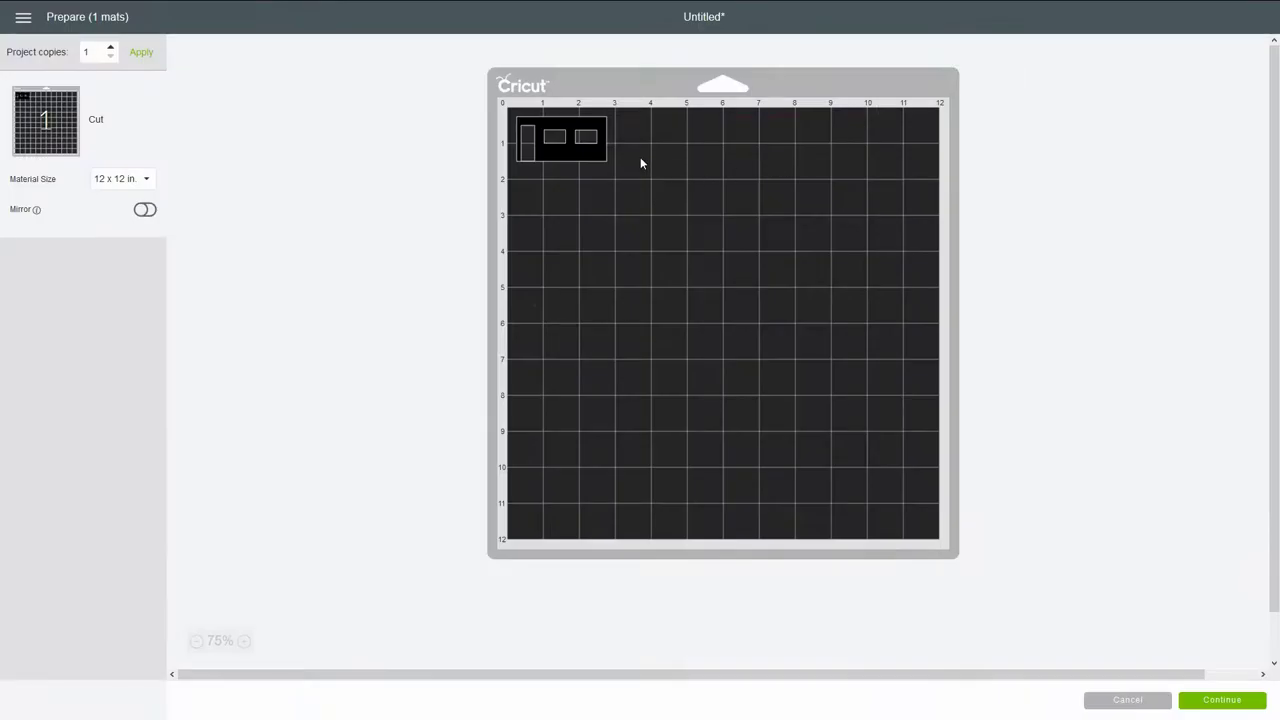
mouse_move(550, 155)
left_mouse_down()
mouse_move(557, 166)
mouse_move(732, 160)
mouse_move(565, 166)
mouse_move(549, 154)
mouse_move(561, 152)
left_mouse_up()
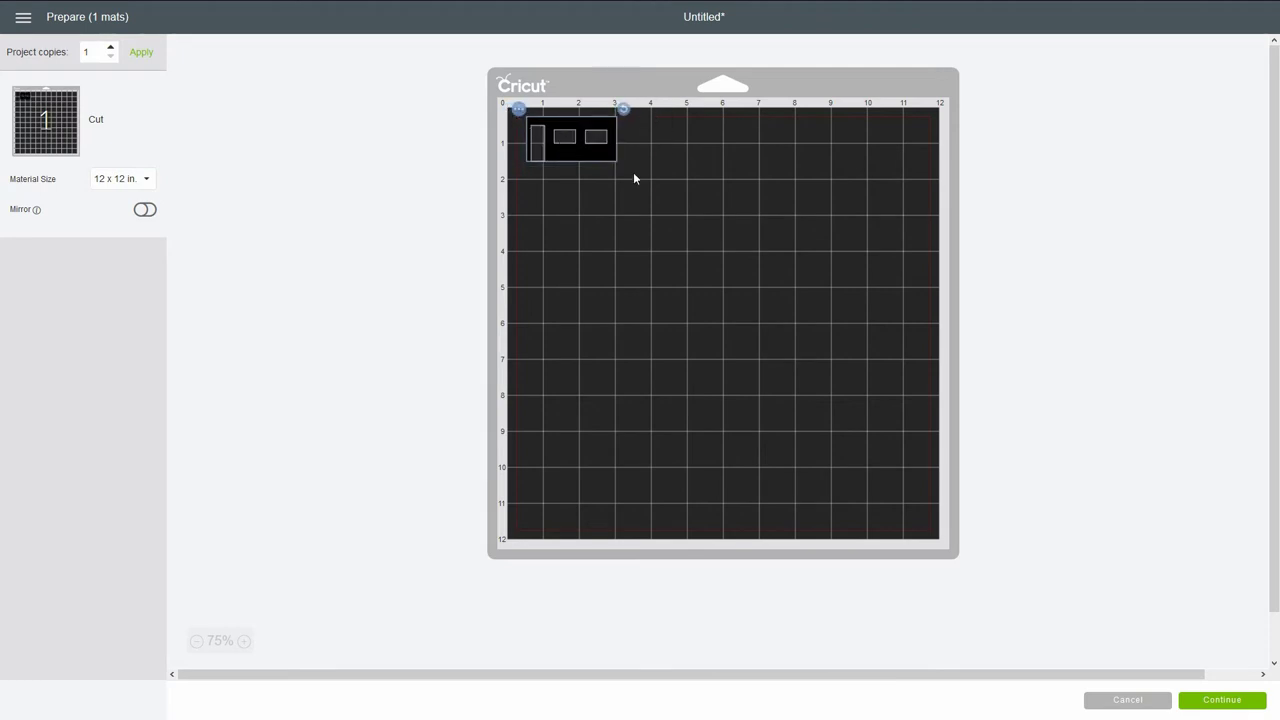
left_click(1220, 703)
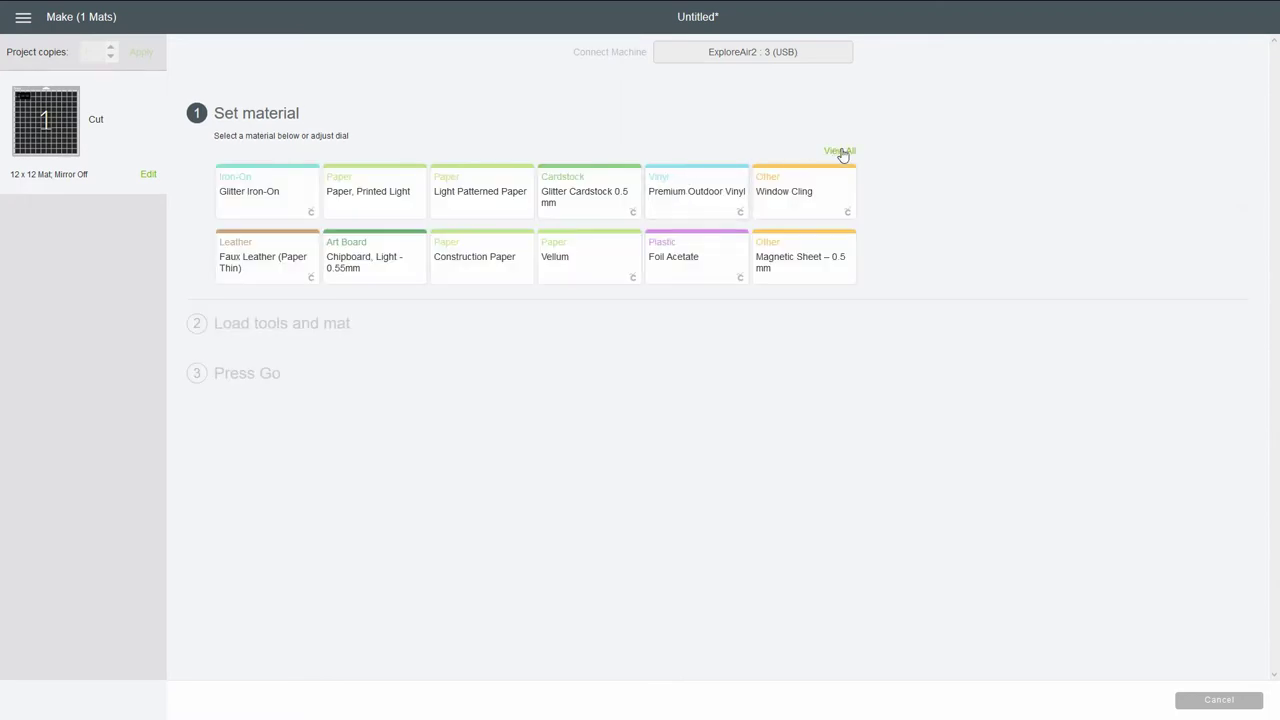
Choose Board & Batten 1/16" from the My Materials category as the cut material.
left_click(840, 151)
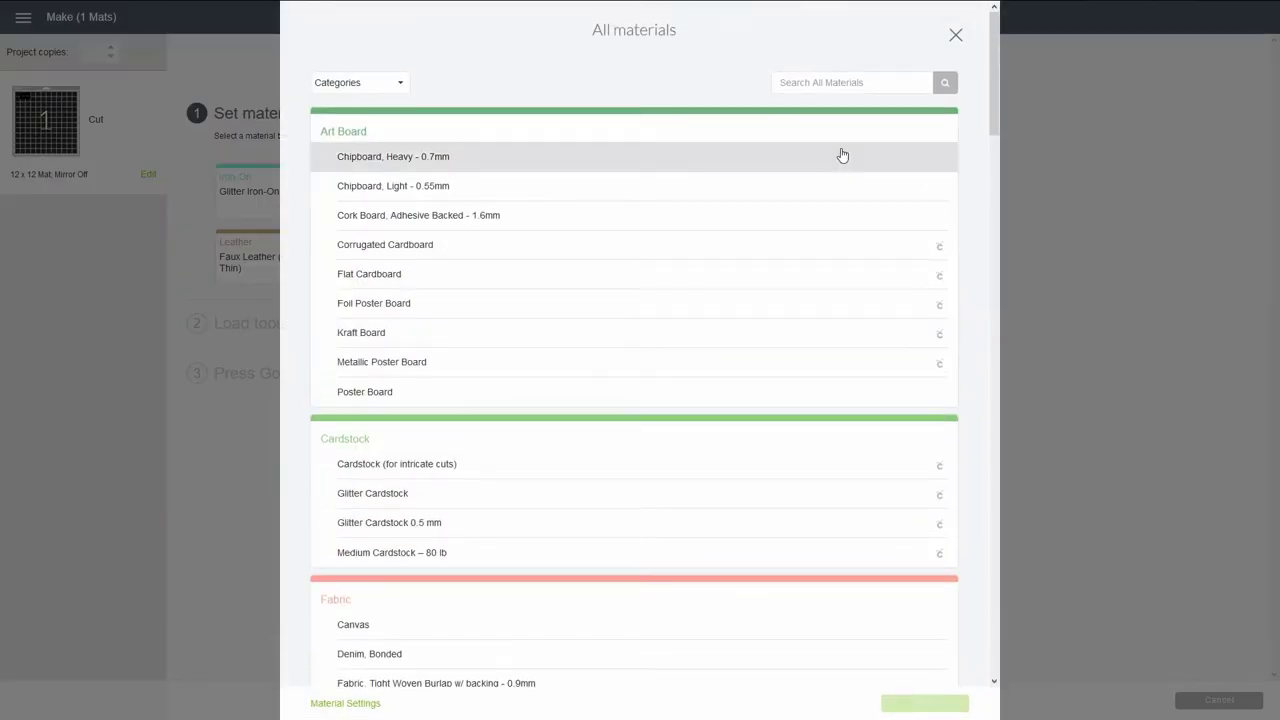
left_click(386, 83)
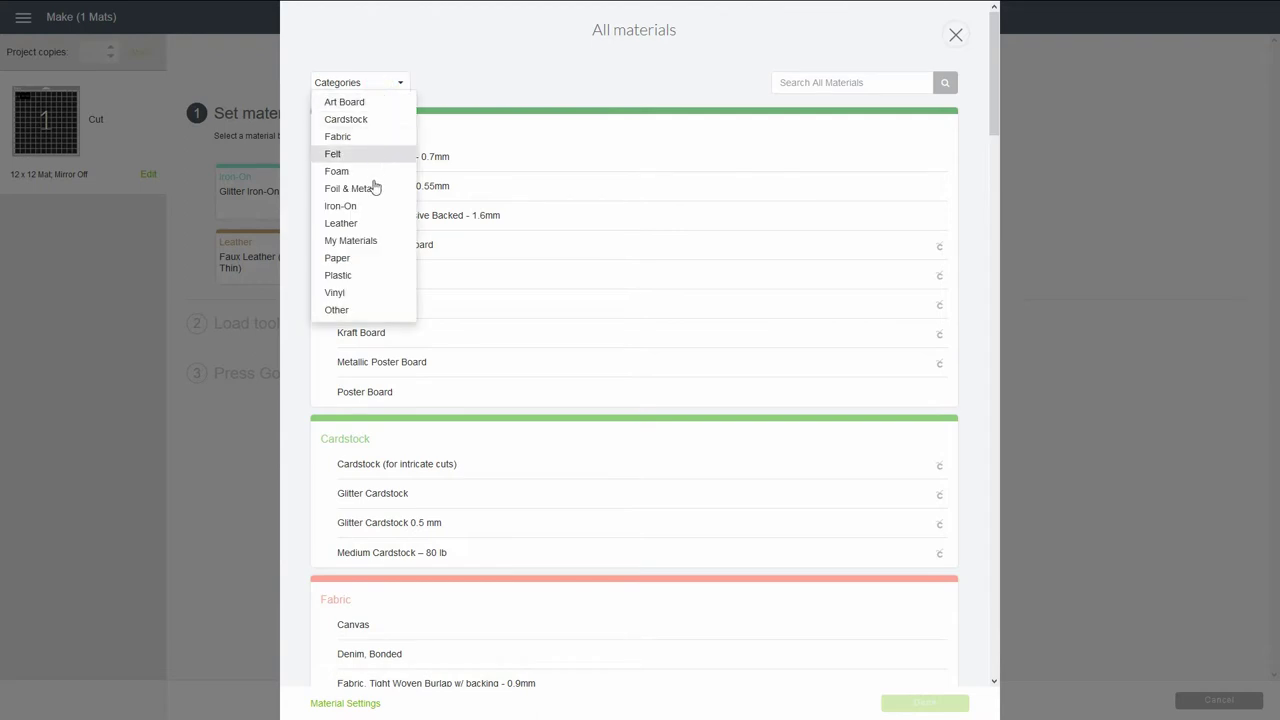
left_click(368, 241)
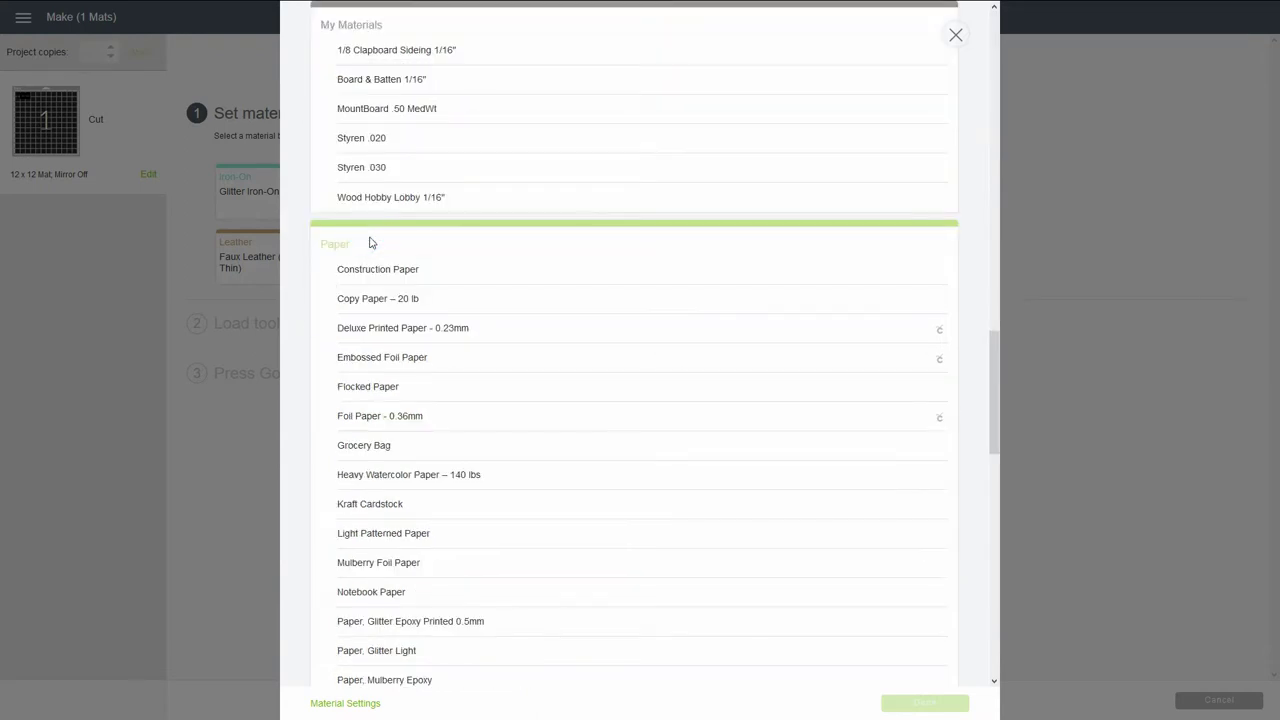
left_click(411, 89)
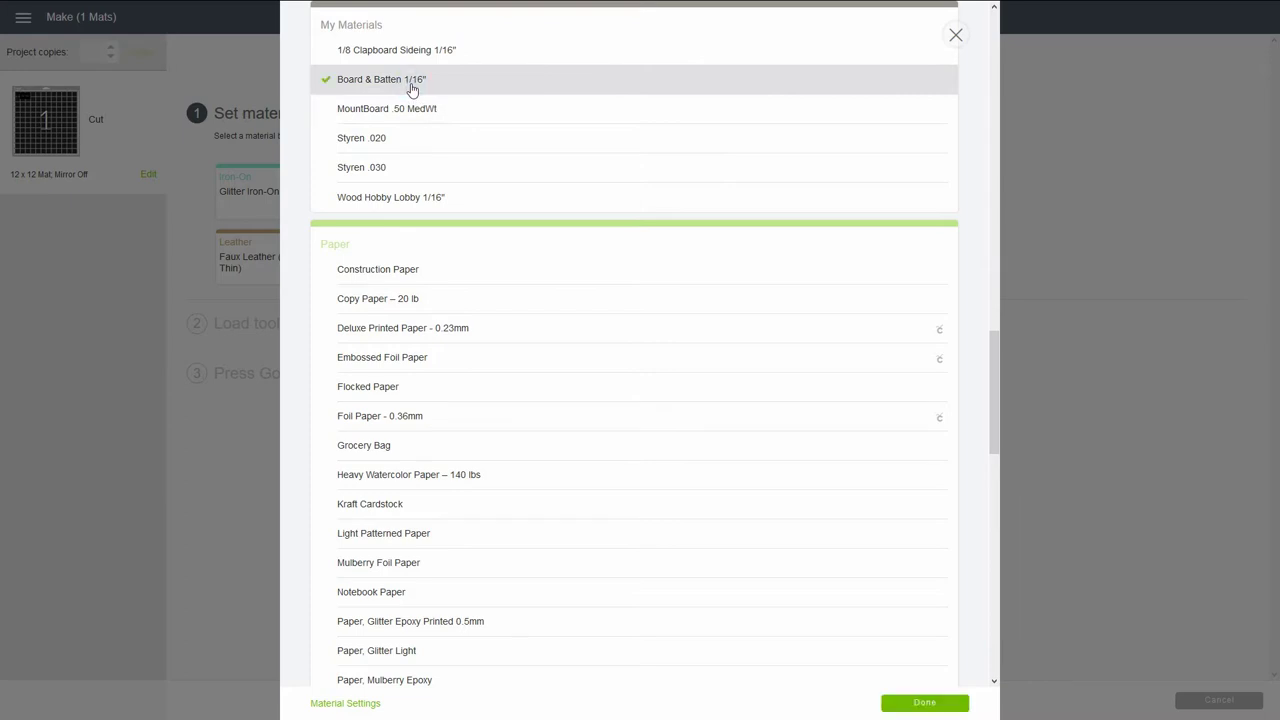
left_click(933, 707)
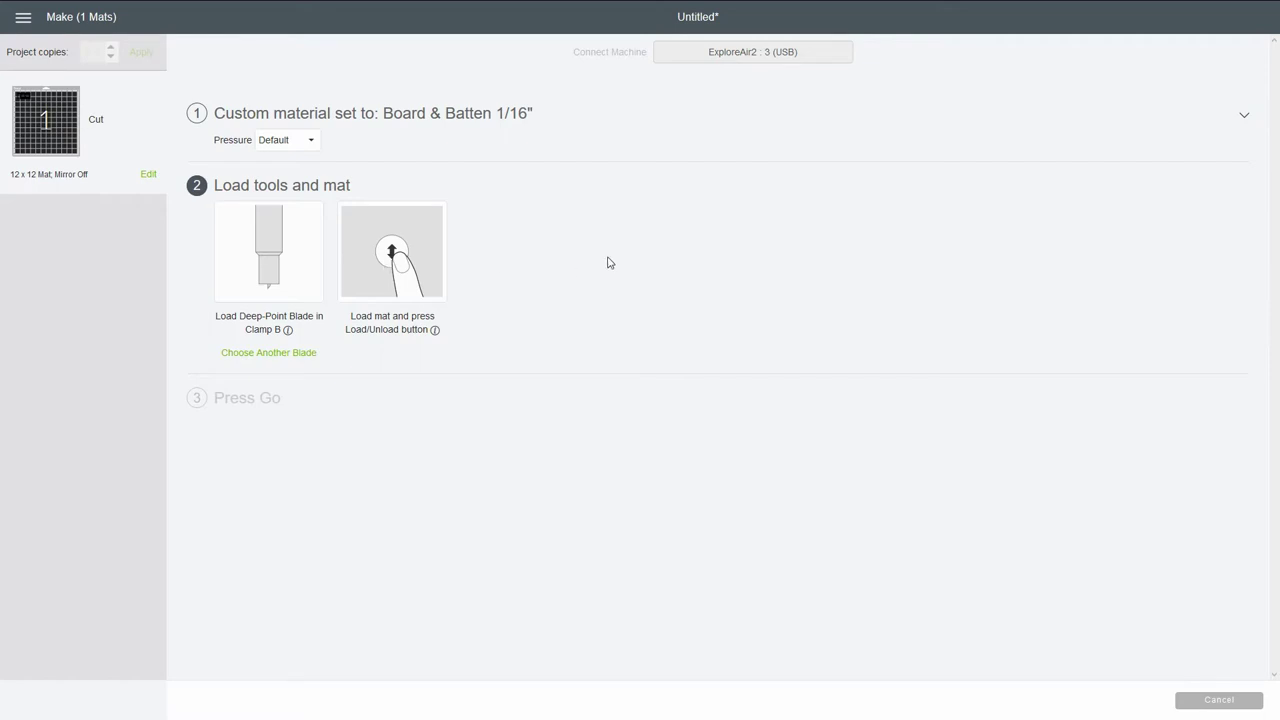
Cancel the cut and return to the canvas.
left_click(1255, 700)
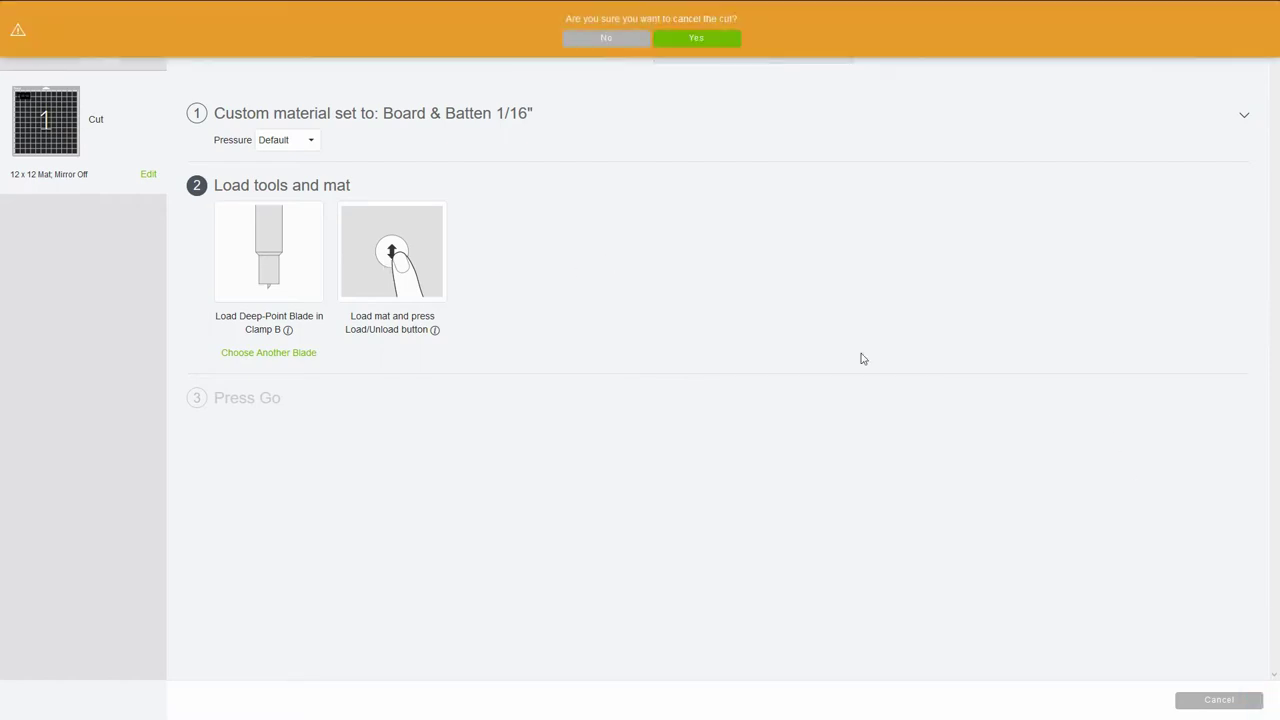
left_click(723, 43)
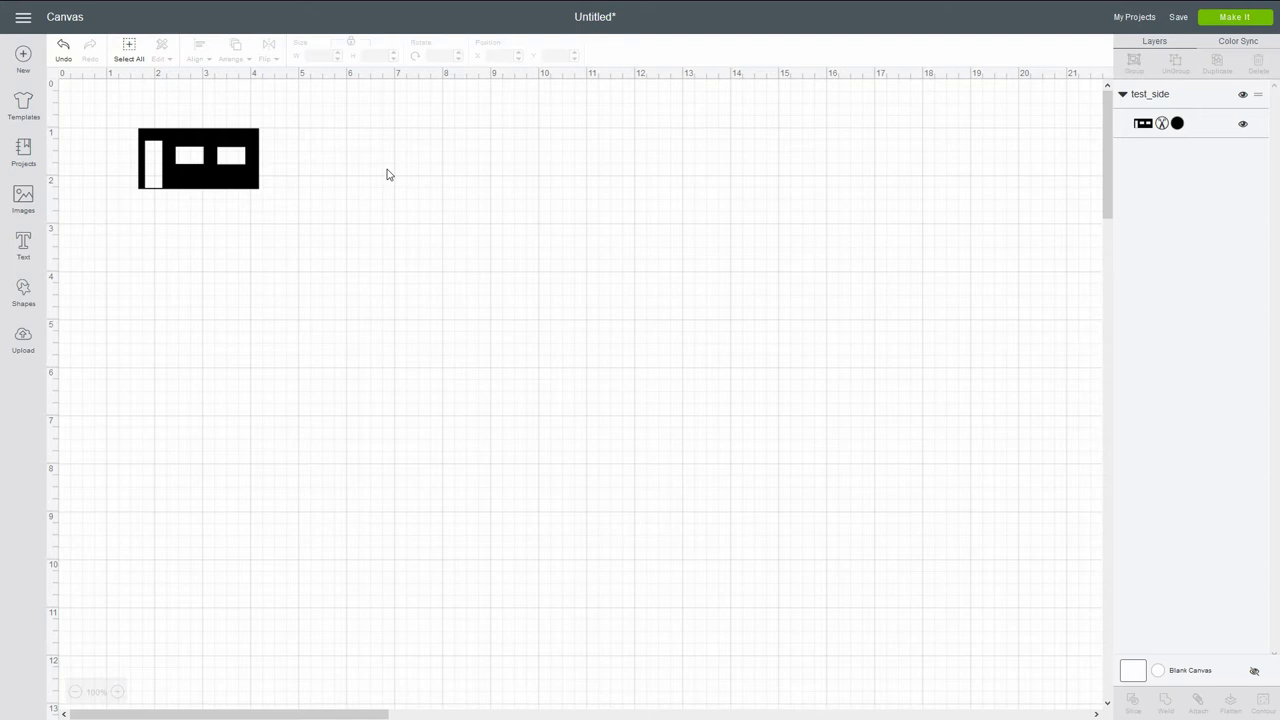
Try setting the Board & Batten 1/16" custom material to 6x multi-cut, and close the custom materials by reverting to the previous settings.
left_click(21, 17)
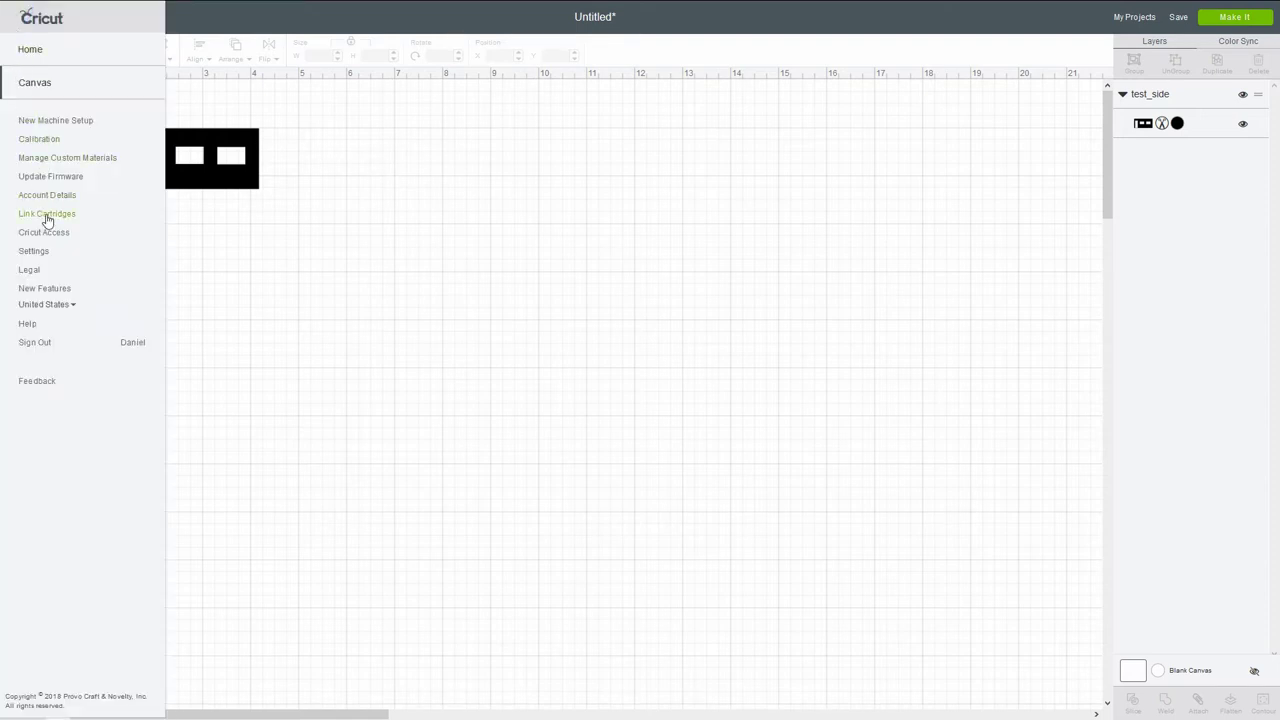
left_click(50, 159)
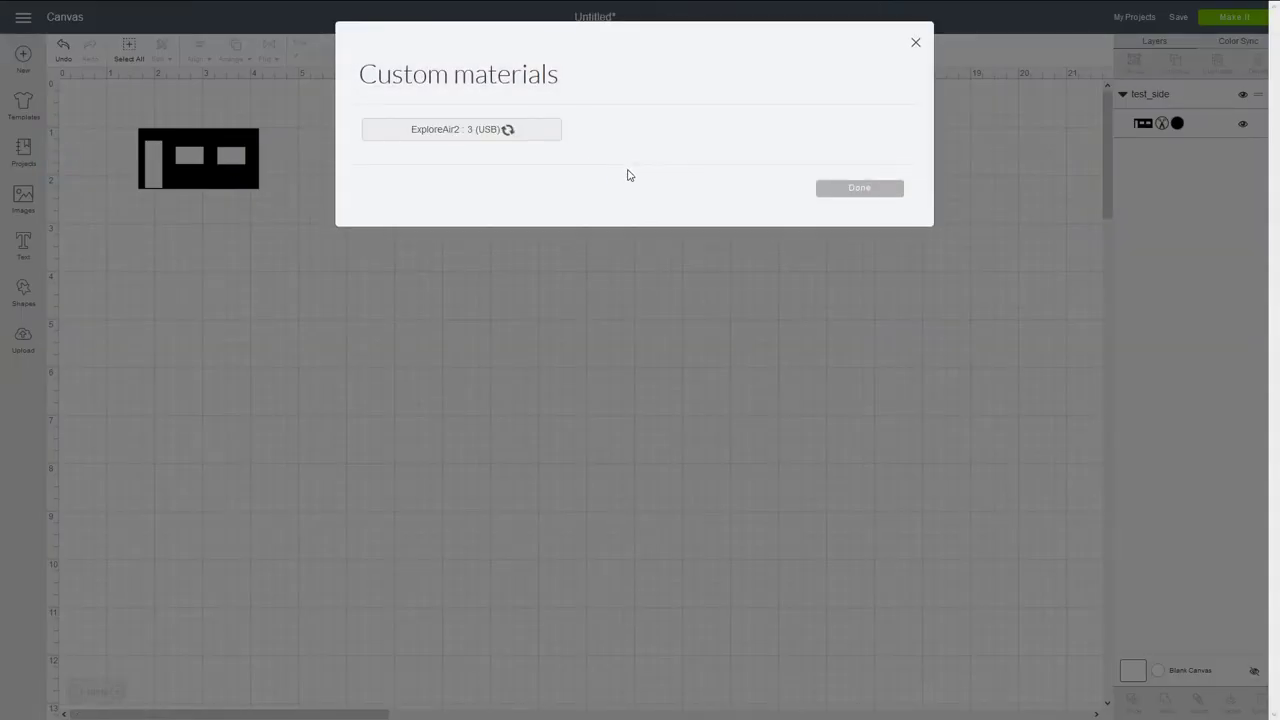
scroll(628, 213, "down", 20)
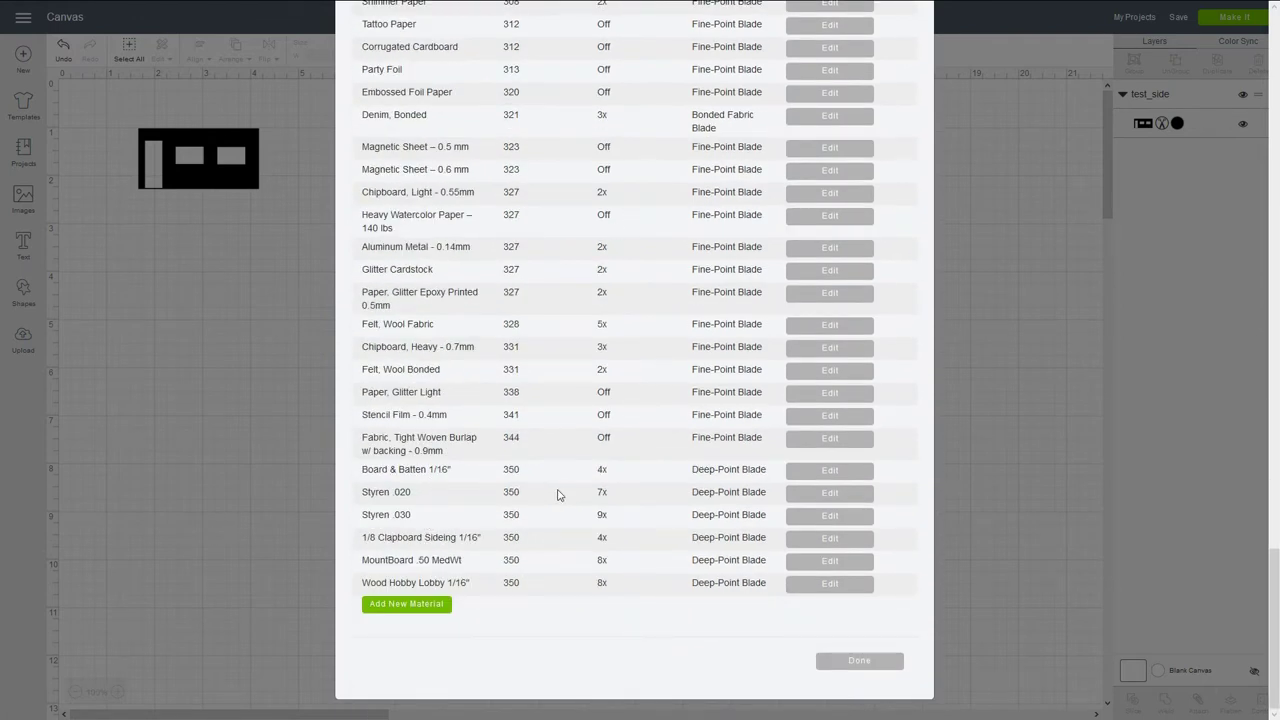
left_click(836, 476)
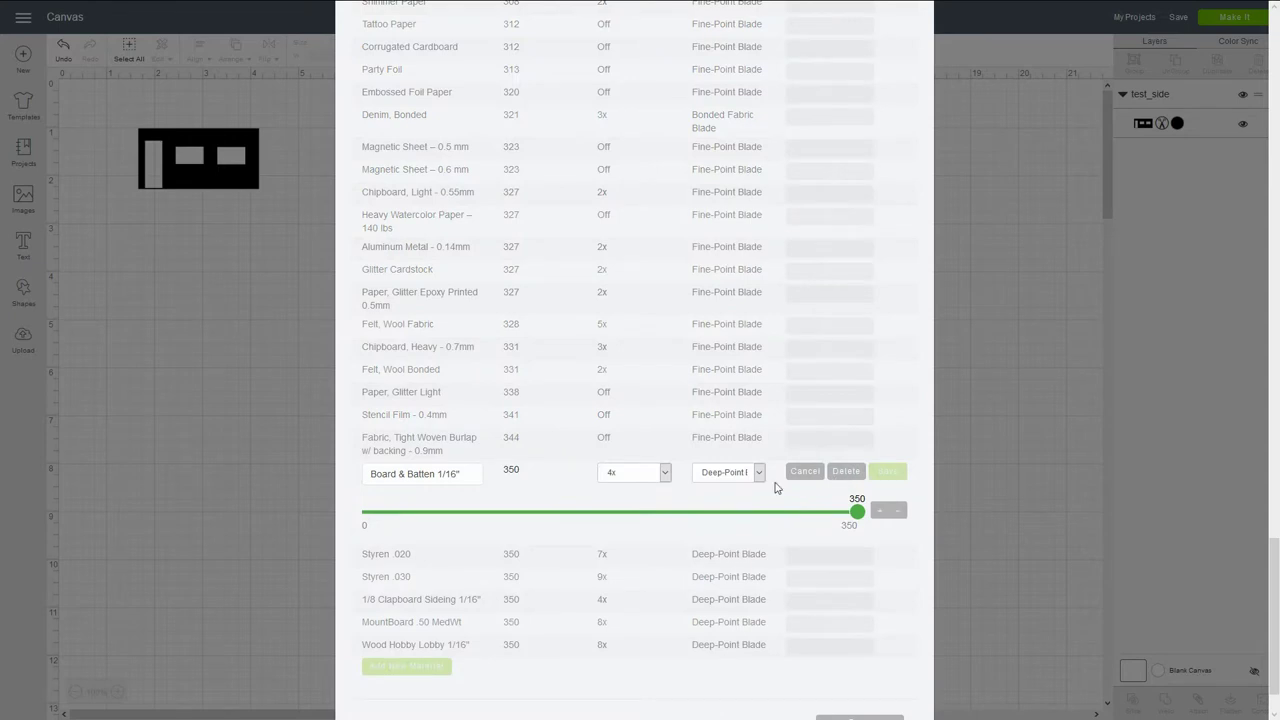
left_click(669, 473)
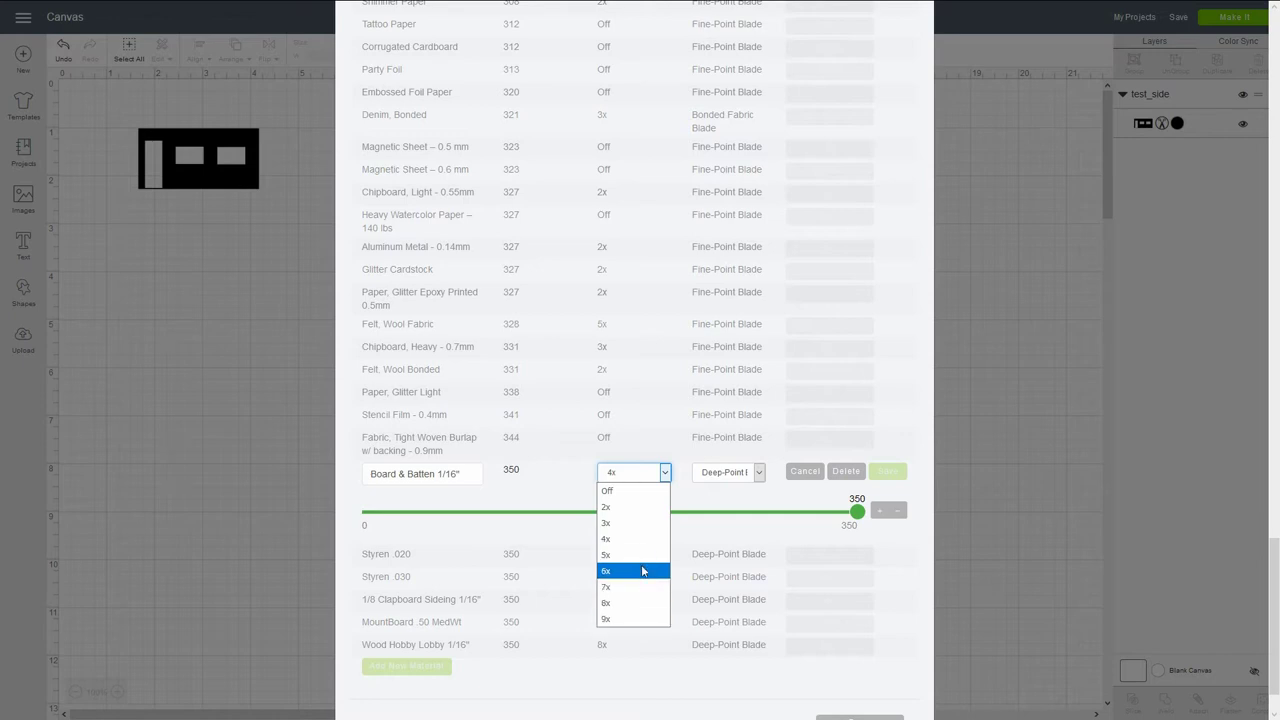
left_click(642, 571)
left_click(885, 477)
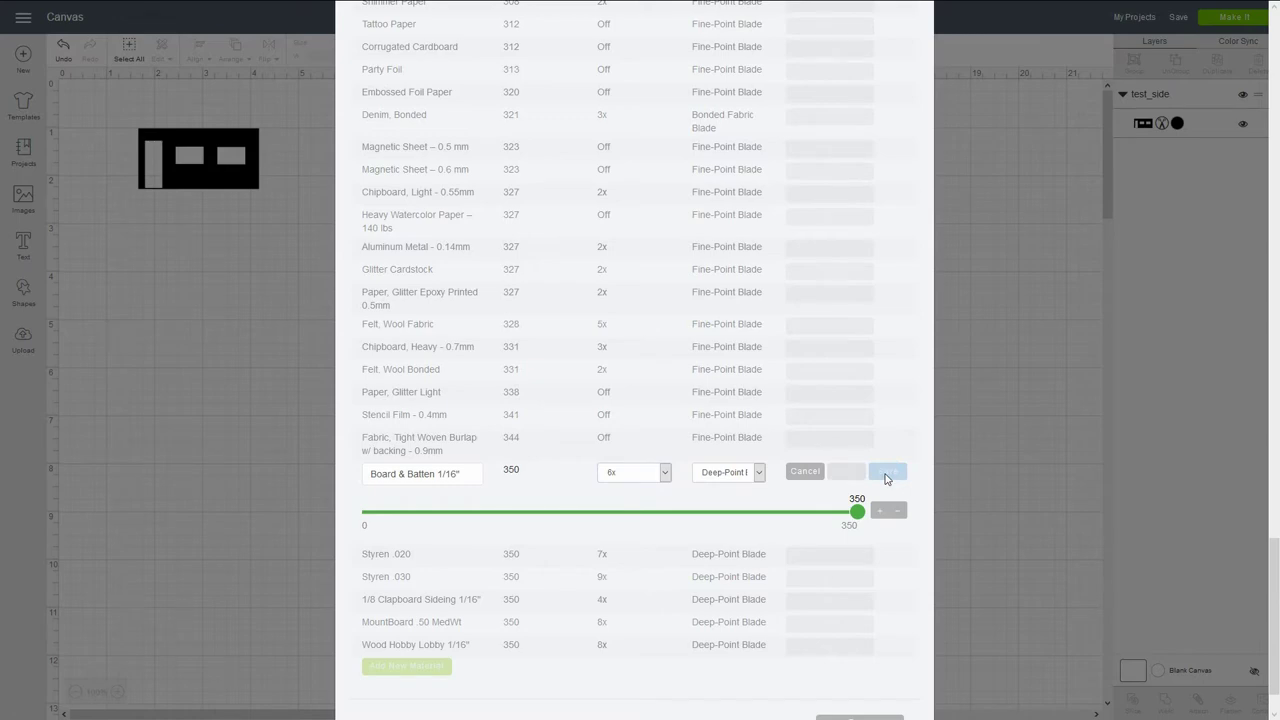
left_click(1020, 472)
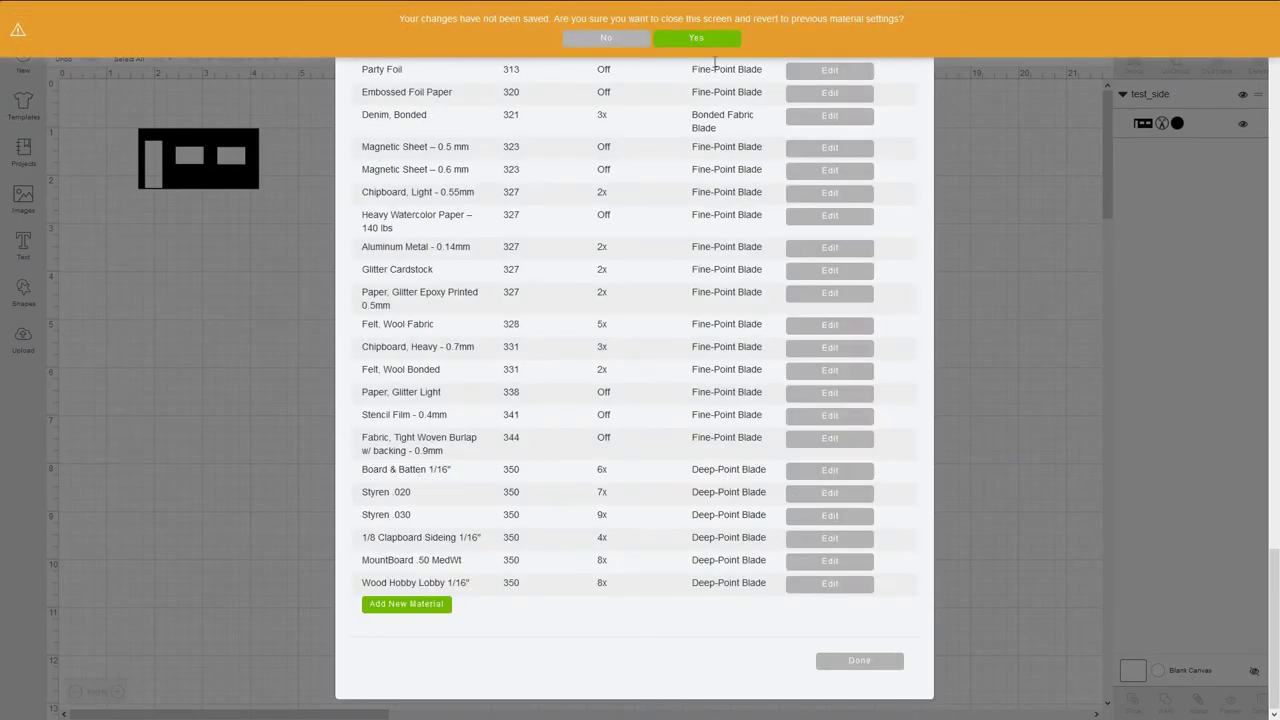
left_click(696, 38)
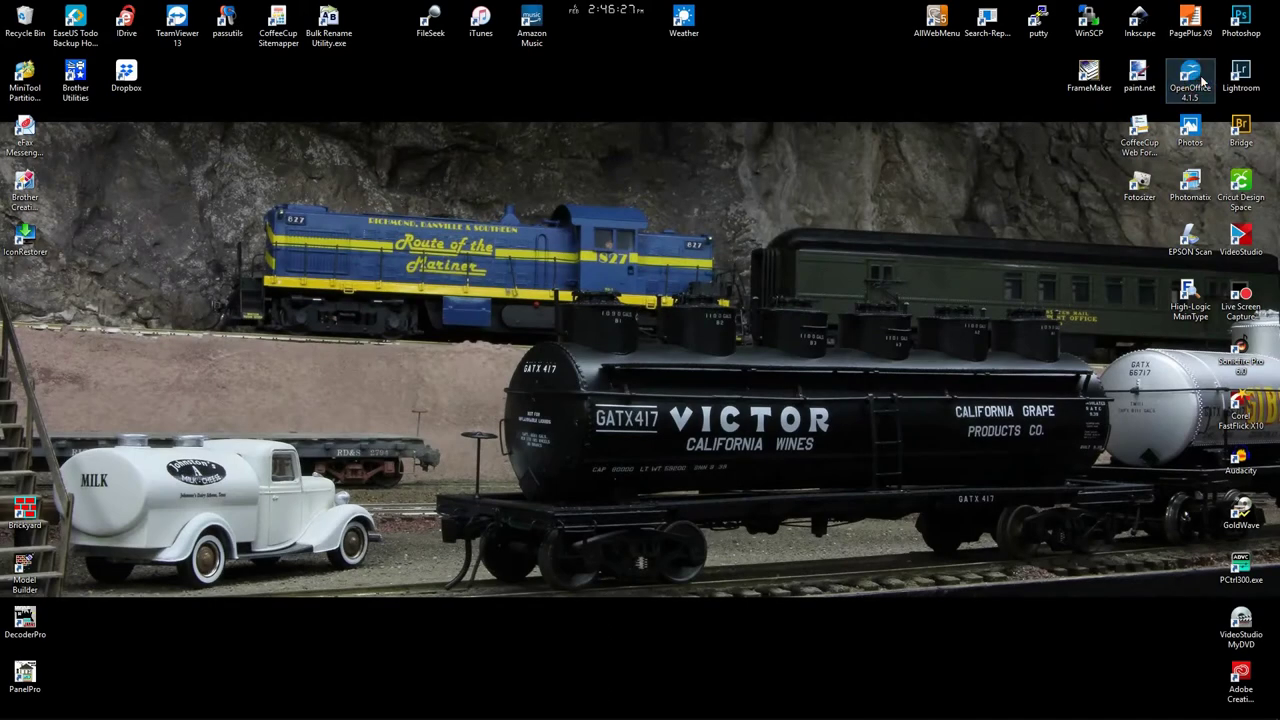
Switch to OpenOffice and create a new drawing.
double_click(1192, 78)
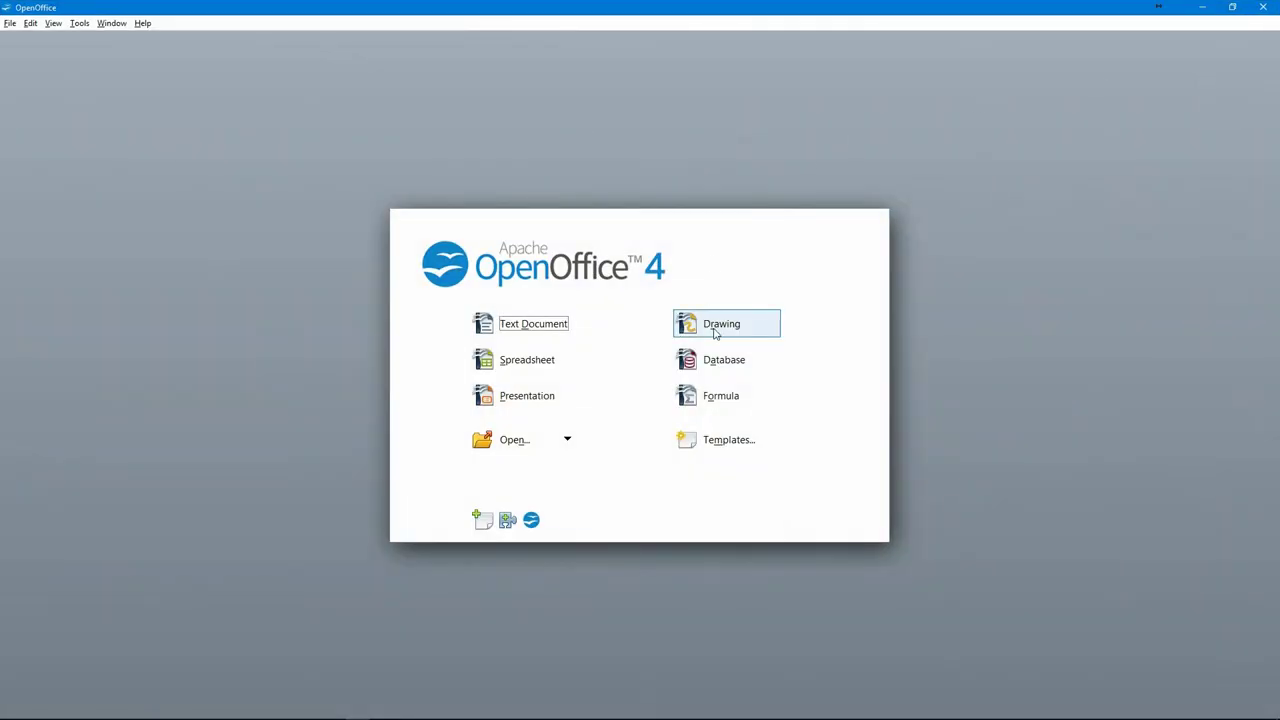
left_click(715, 334)
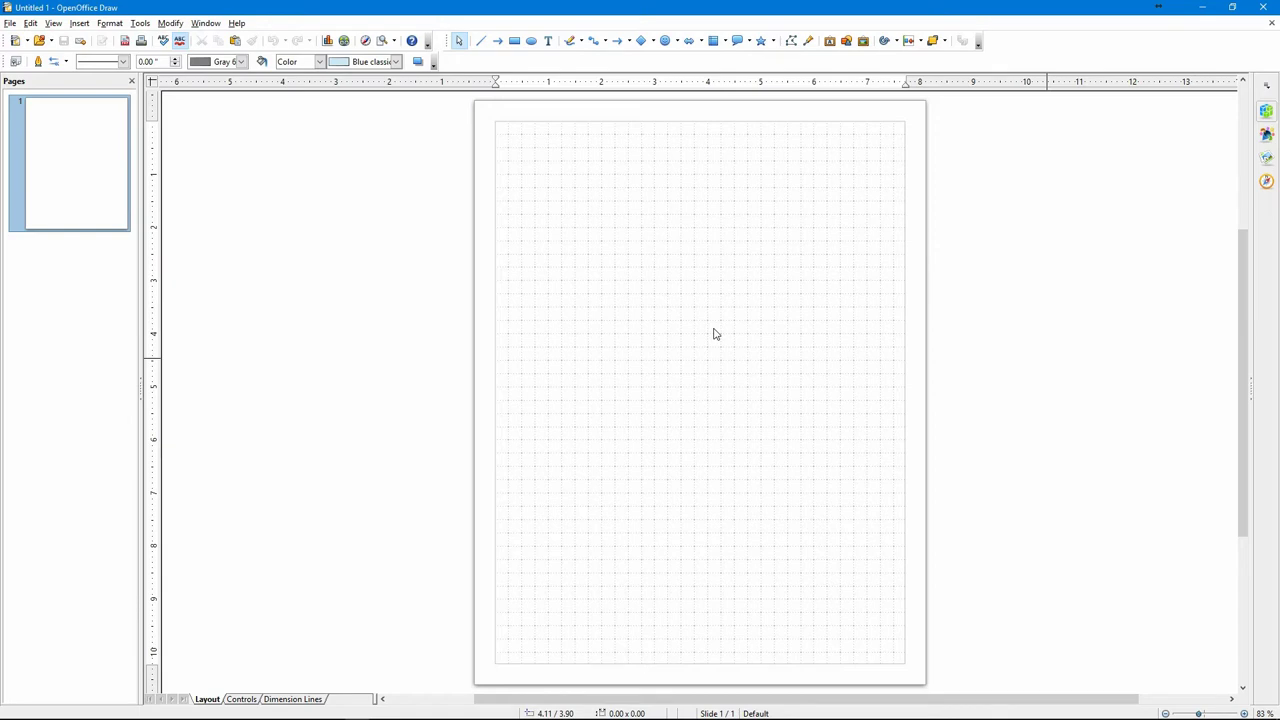
Draw a vertical line about 2.02" long, a horizontal line about 1.92" long below and beside it, and a shorter vertical line further right.
left_click(482, 44)
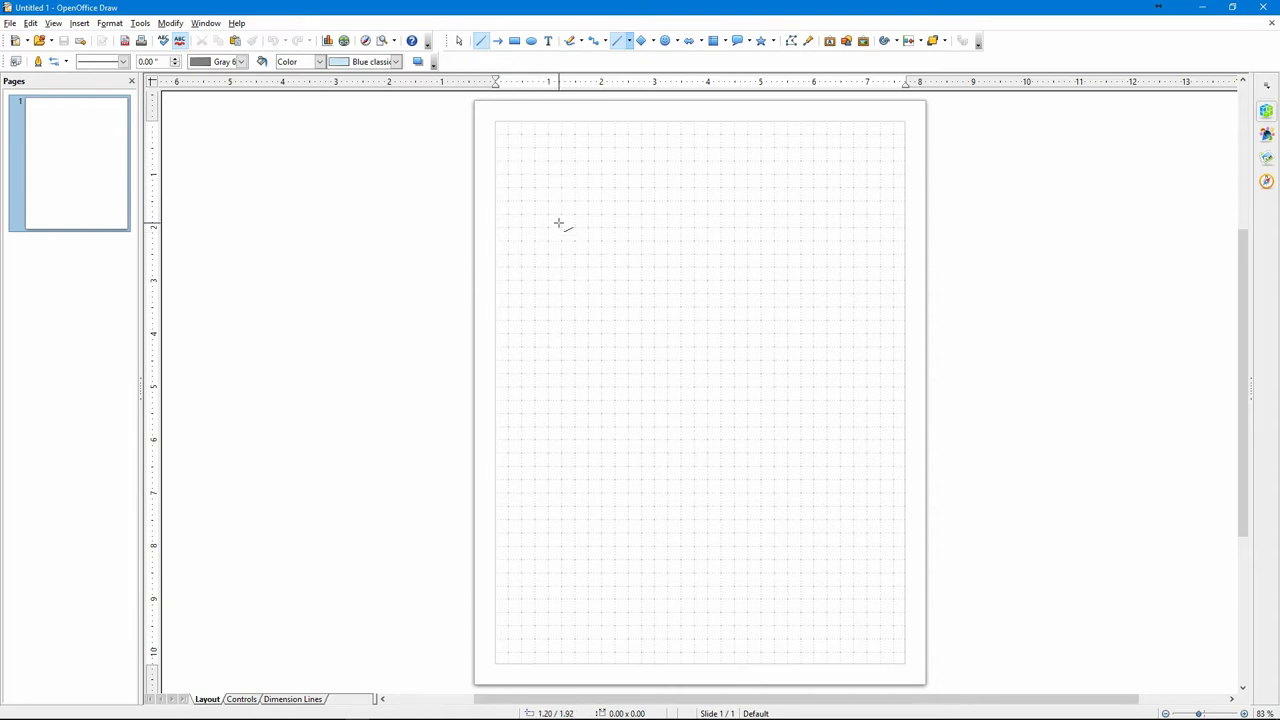
left_click_drag(576, 137, 576, 246)
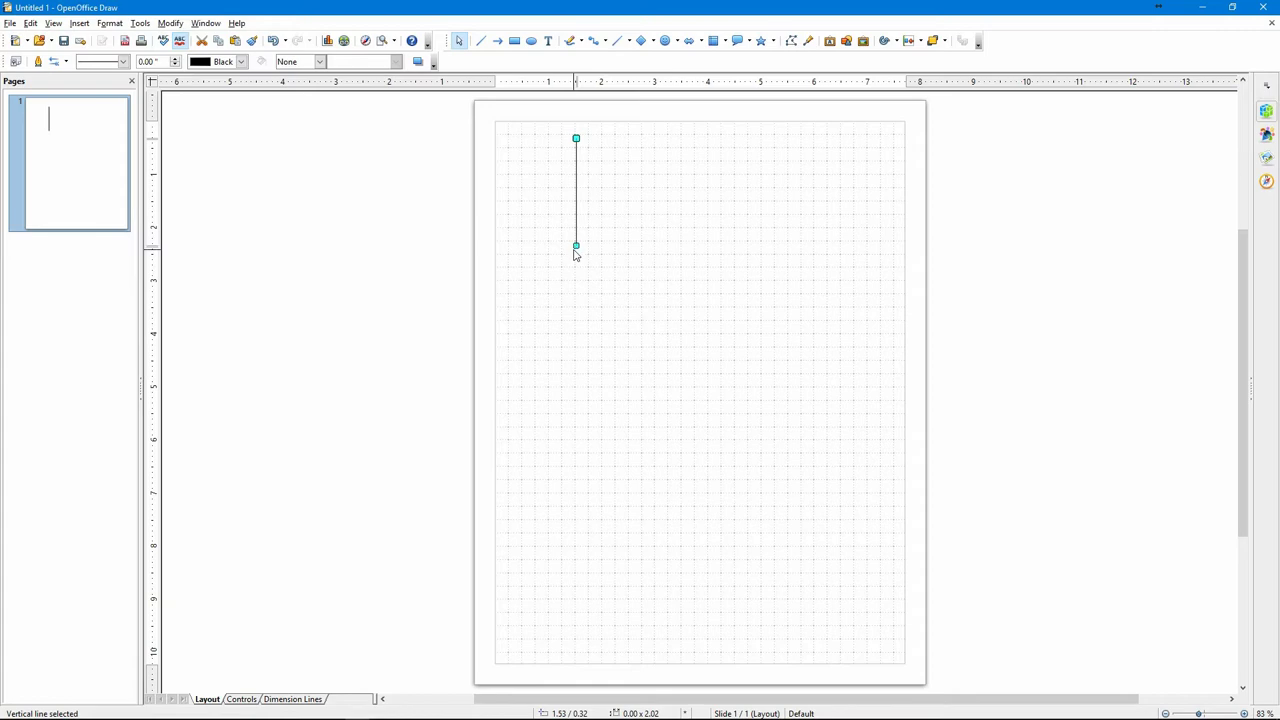
left_click(481, 42)
left_click_drag(613, 258, 716, 258)
left_click(483, 41)
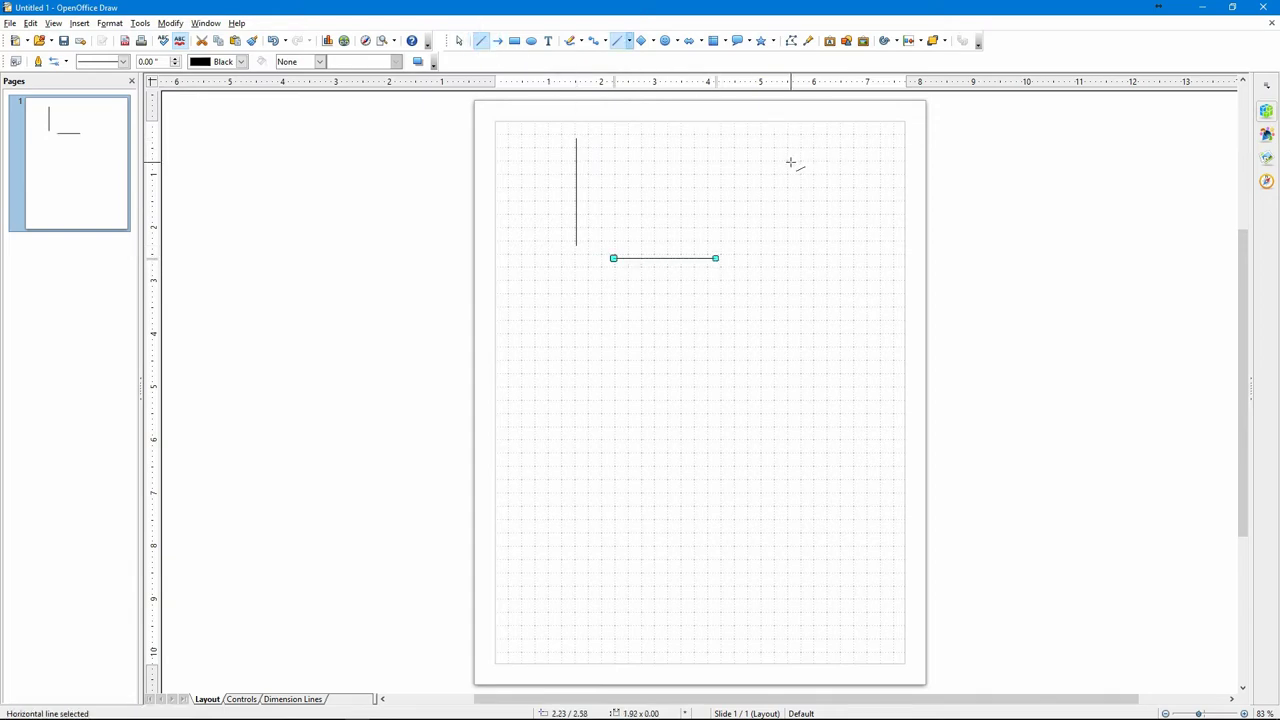
left_click_drag(790, 162, 790, 248)
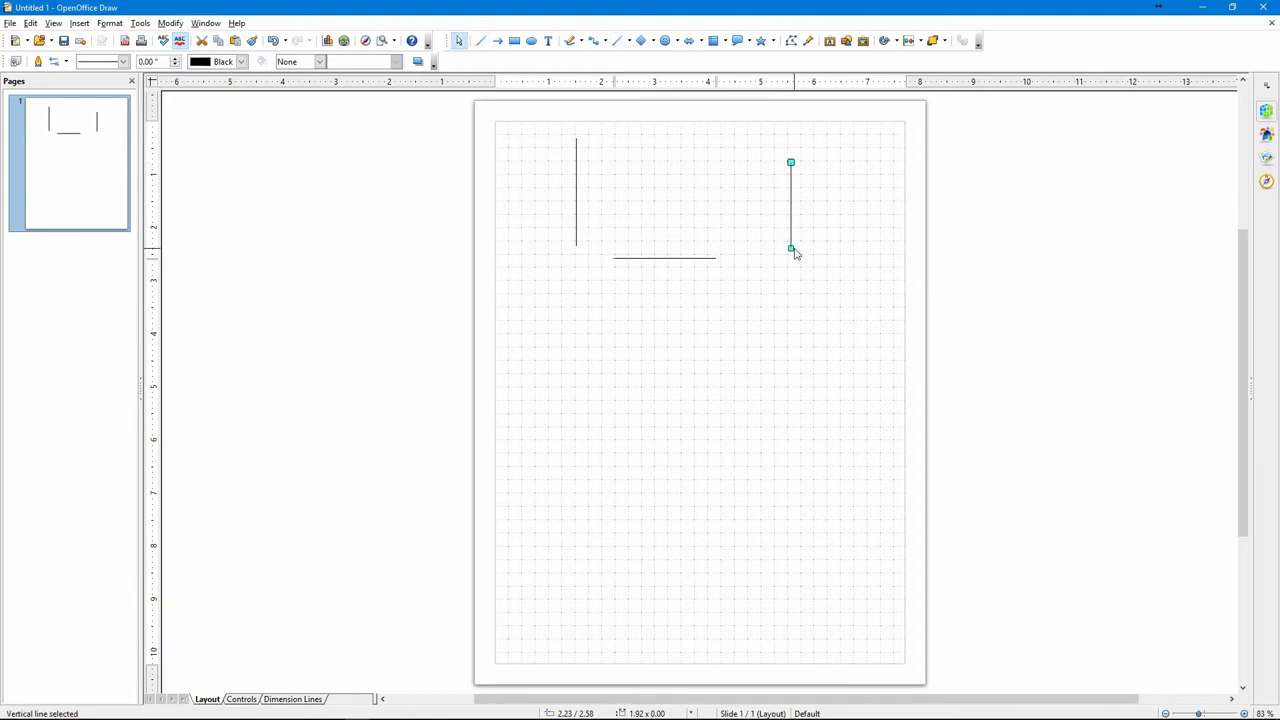
Move the left vertical line down to about X 1.31", Y 3.08" and set its height to 2.38".
left_click(576, 183)
left_click_drag(576, 182, 566, 329)
right_click(565, 329)
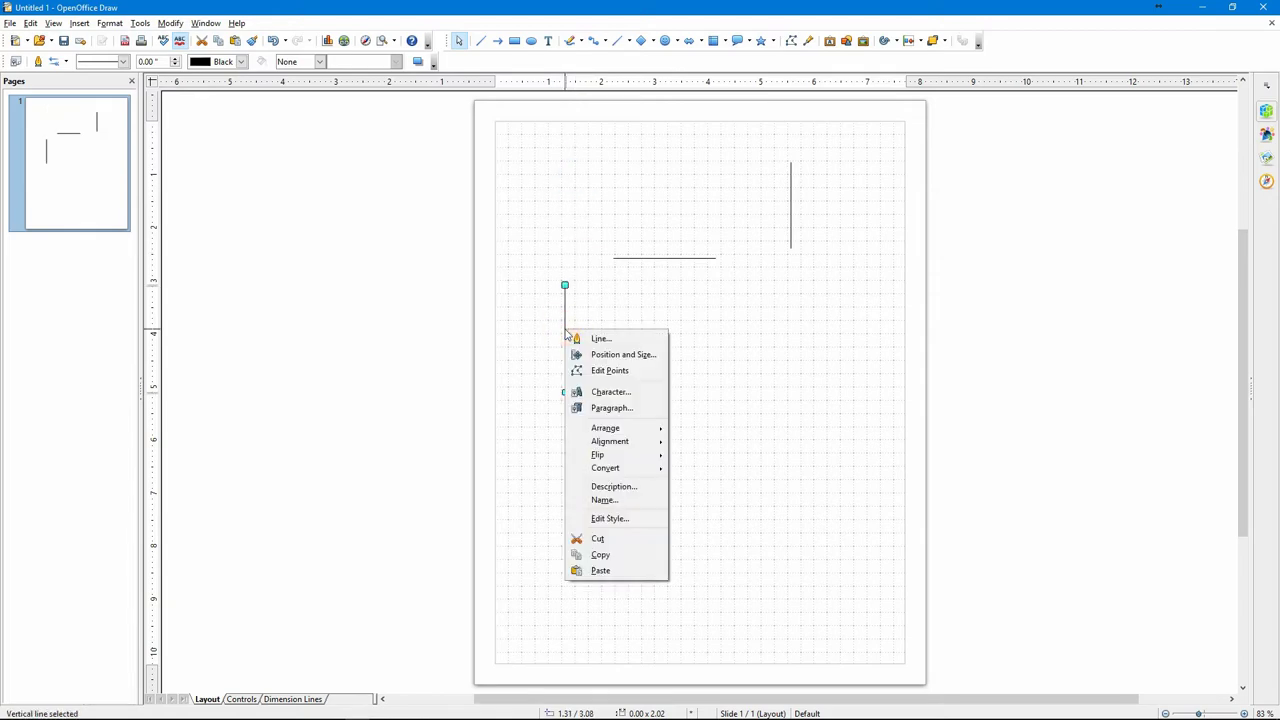
left_click(600, 354)
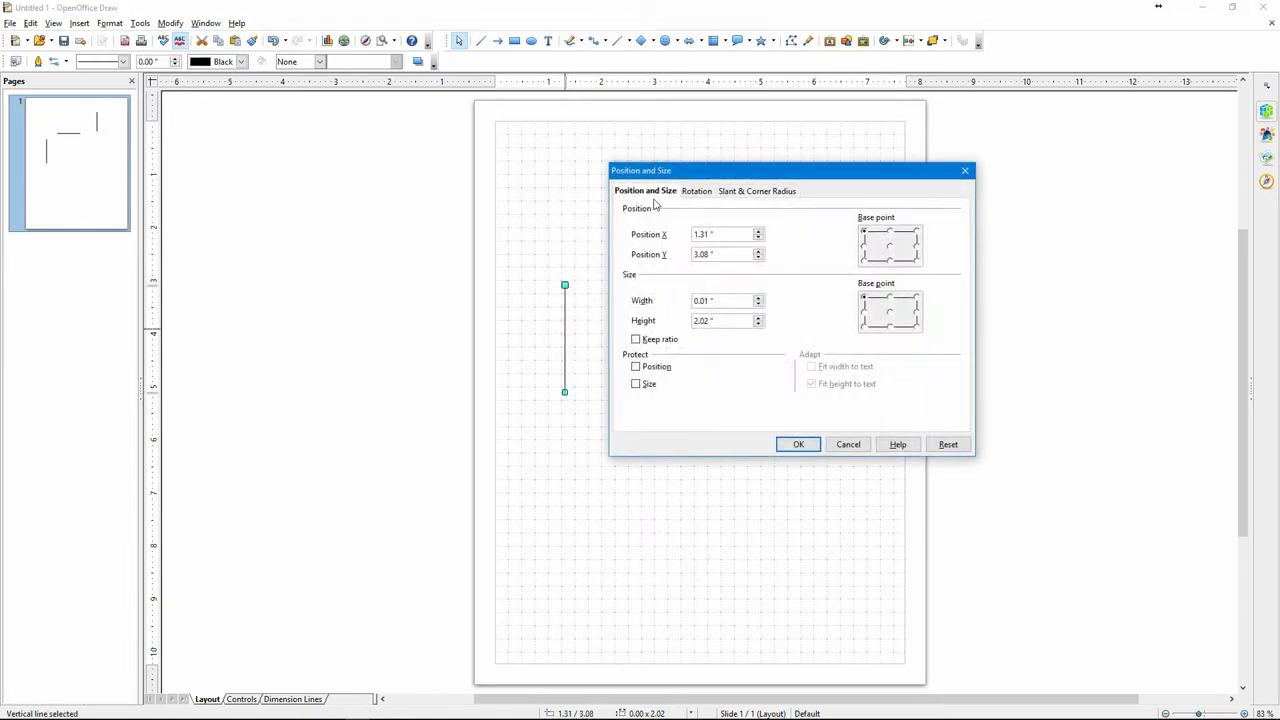
double_click(724, 321)
type("2.38")
left_click(797, 444)
Set the horizontal line's width to 2.38".
left_click(654, 258)
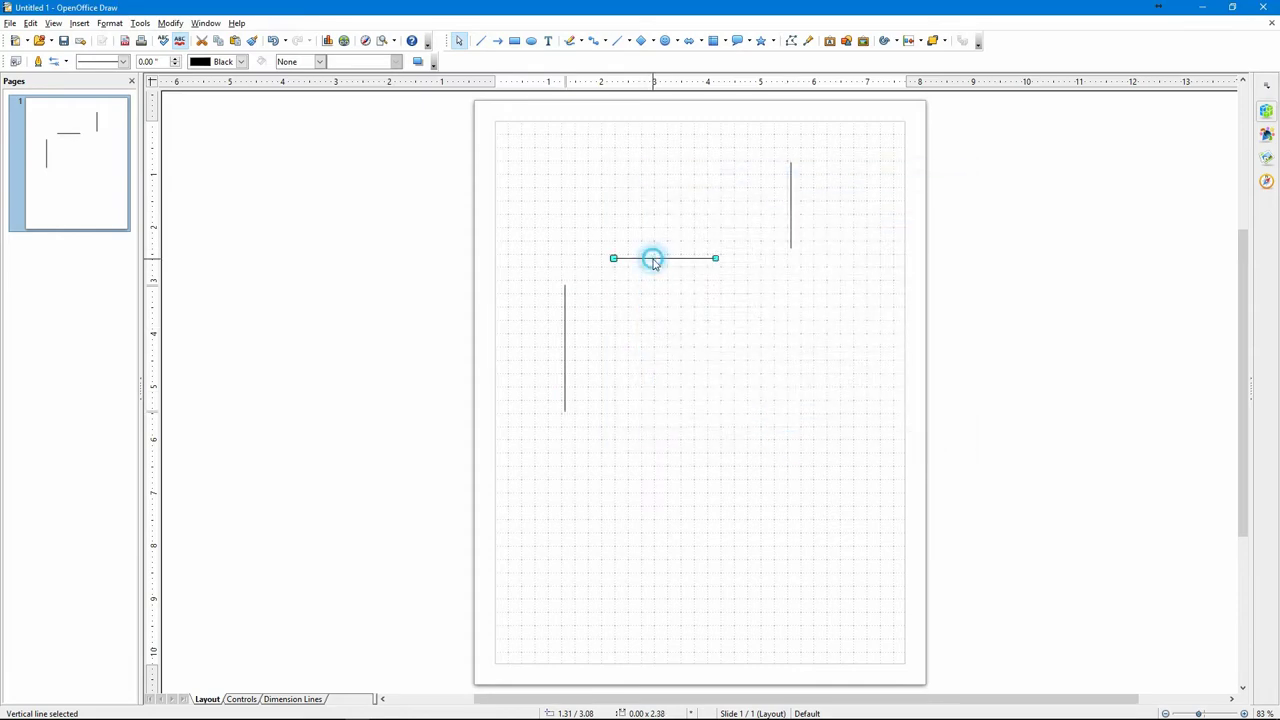
right_click(654, 258)
left_click(700, 284)
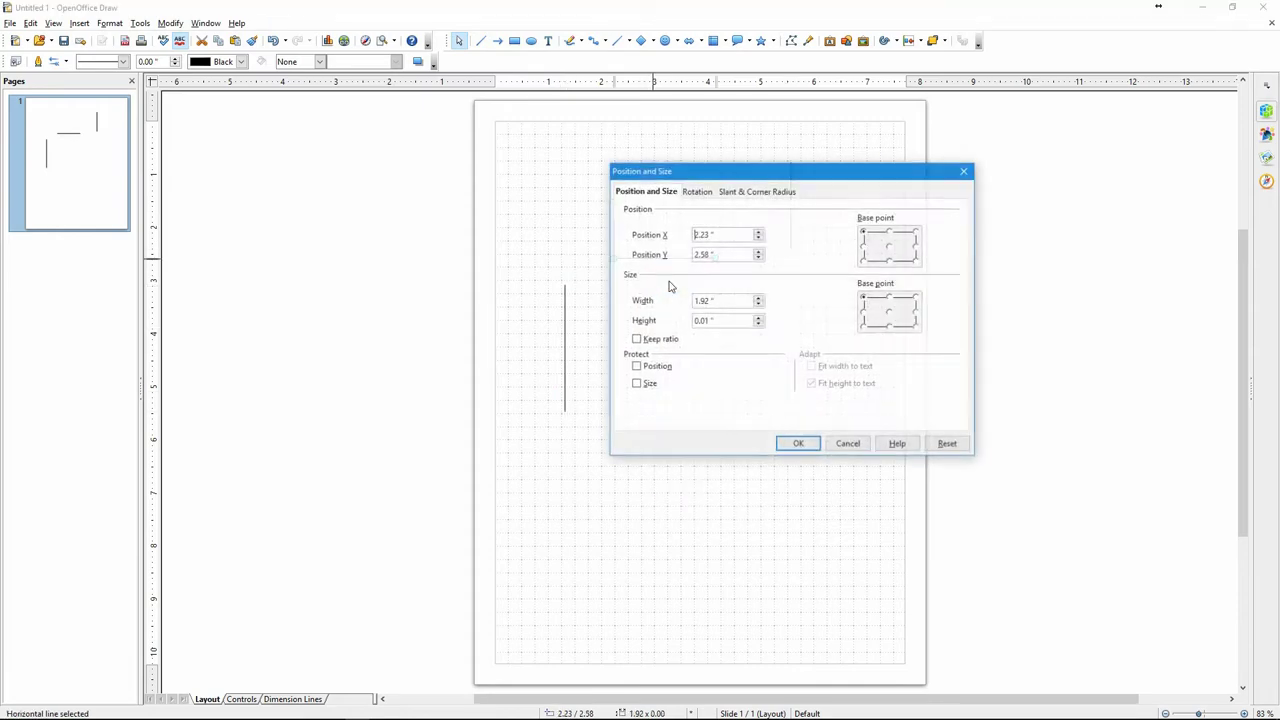
left_click_drag(731, 300, 674, 305)
type("2.38")
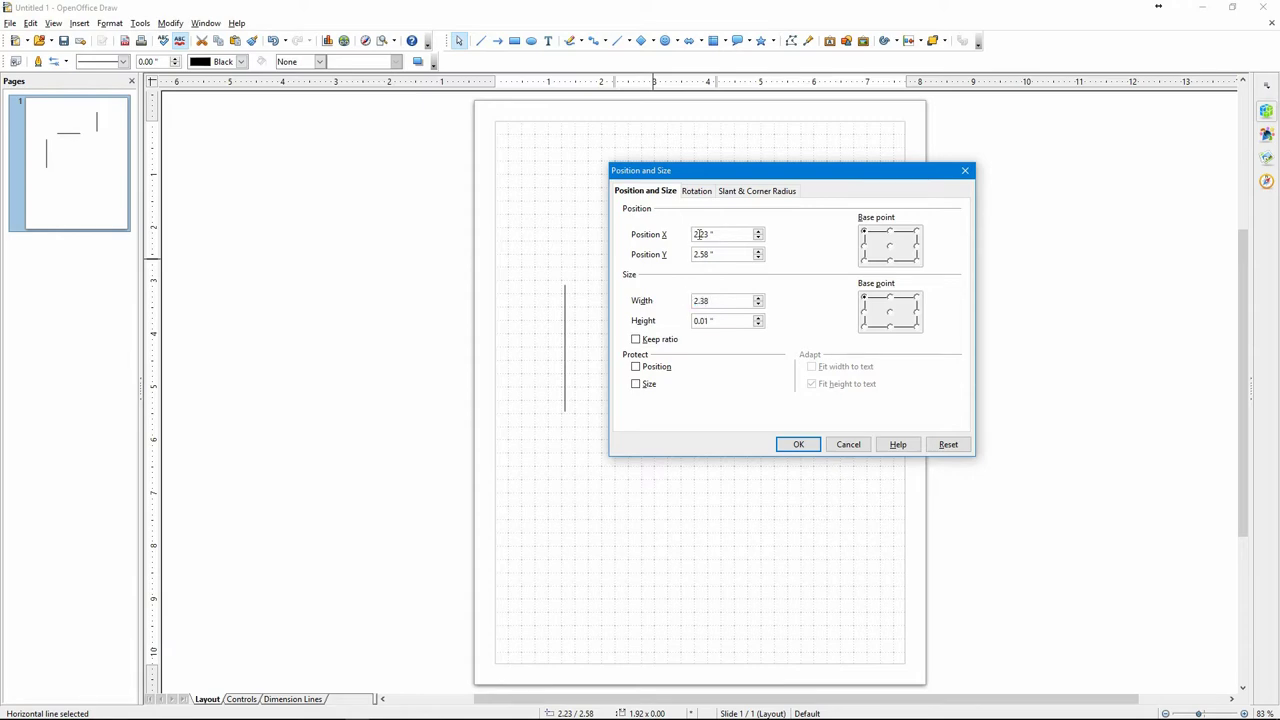
left_click(798, 446)
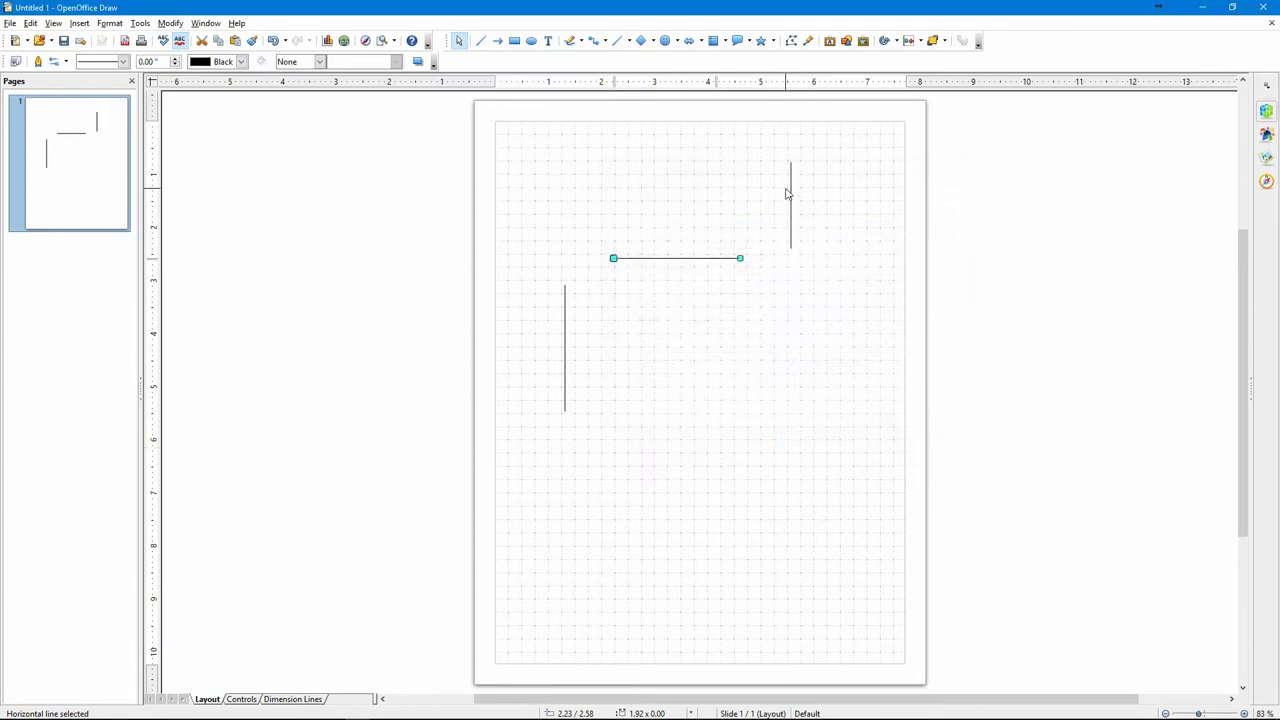
Set the height of the short vertical line at the page's upper right to 1.88".
left_click(791, 190)
right_click(791, 190)
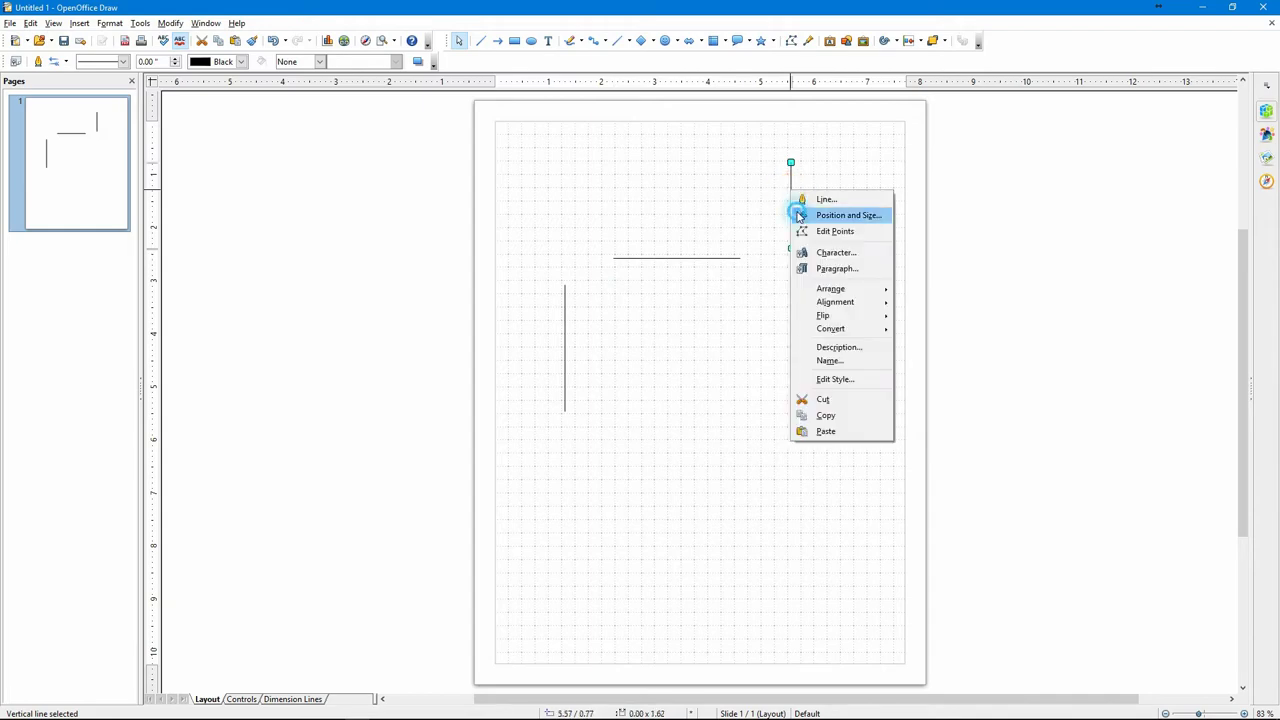
left_click(811, 214)
double_click(724, 321)
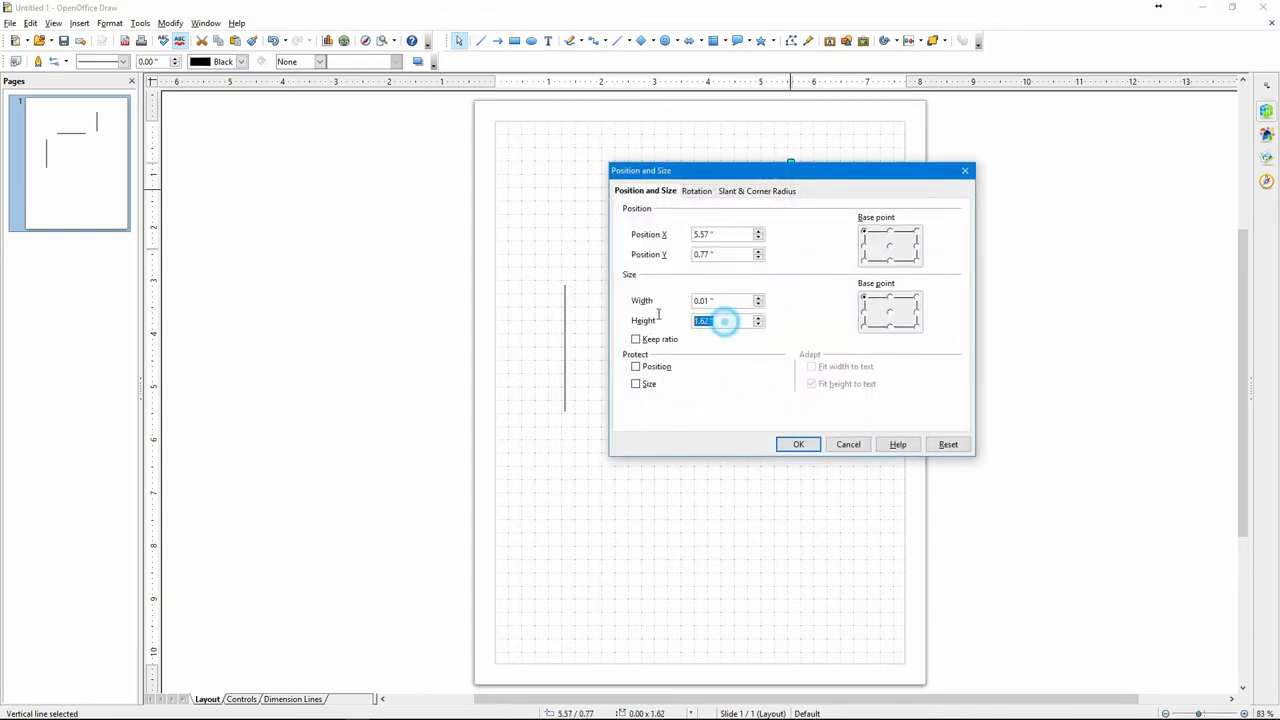
type("1")
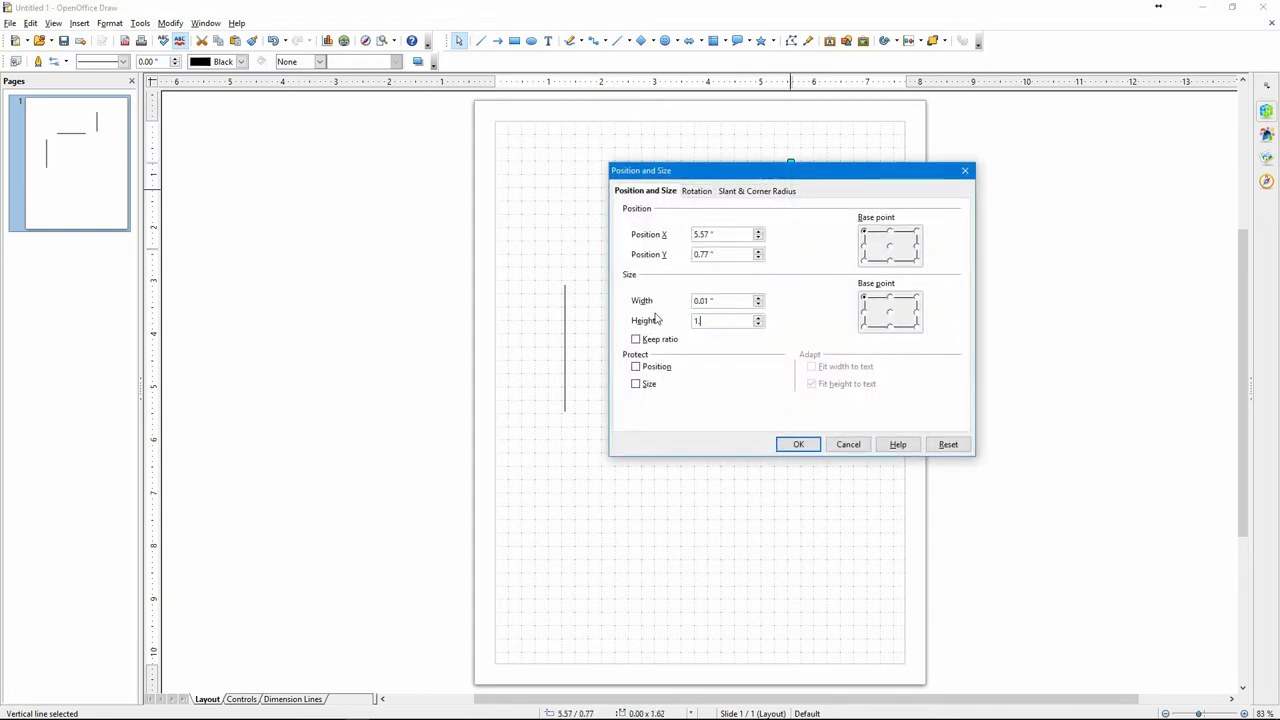
type(".88")
left_click(797, 444)
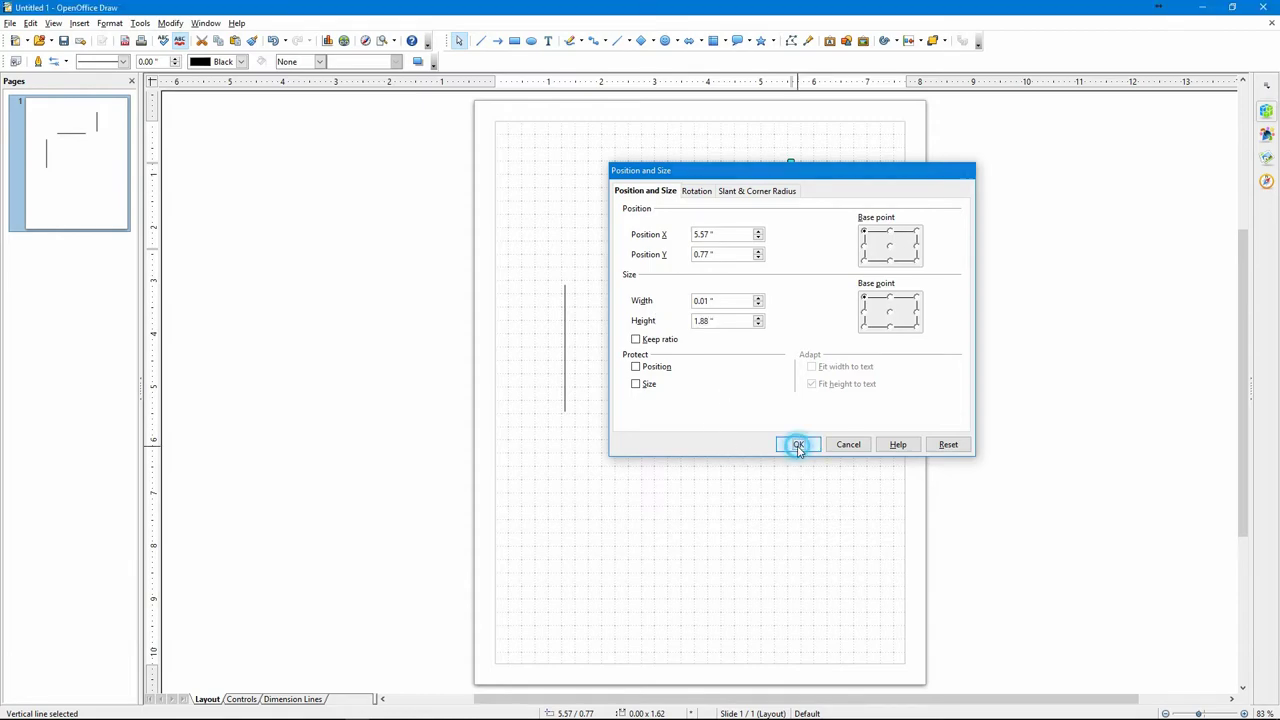
Move the horizontal line to the lower end of the long vertical line, and stand the 1.88" line on its free end.
left_click(686, 255)
left_click(683, 257)
left_click(684, 261)
left_click(684, 259)
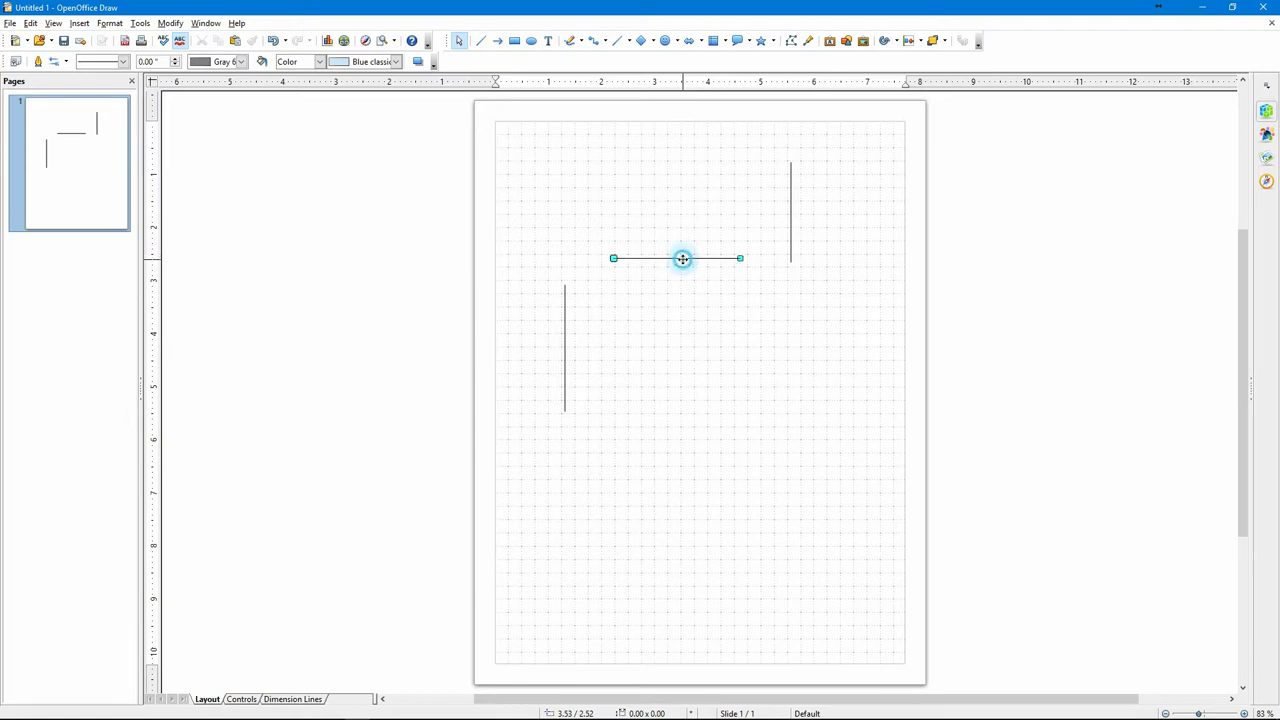
left_click_drag(683, 258, 639, 408)
left_click(791, 217)
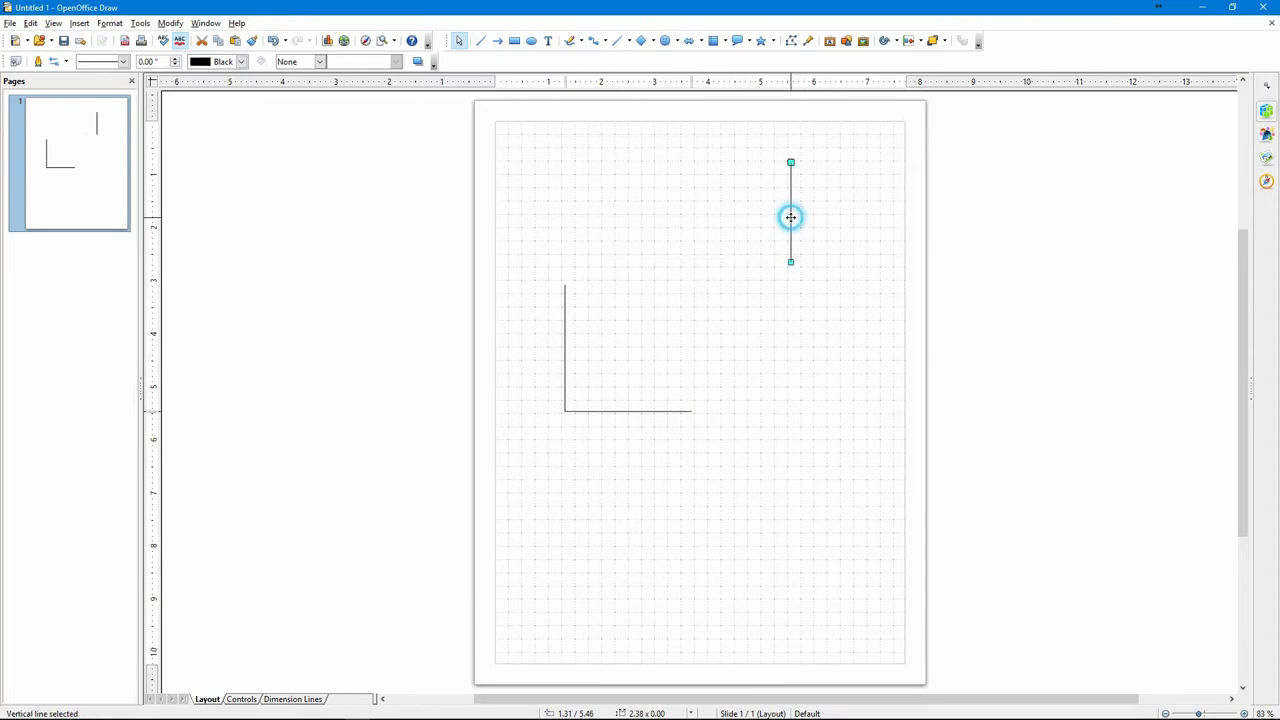
left_click_drag(791, 217, 692, 365)
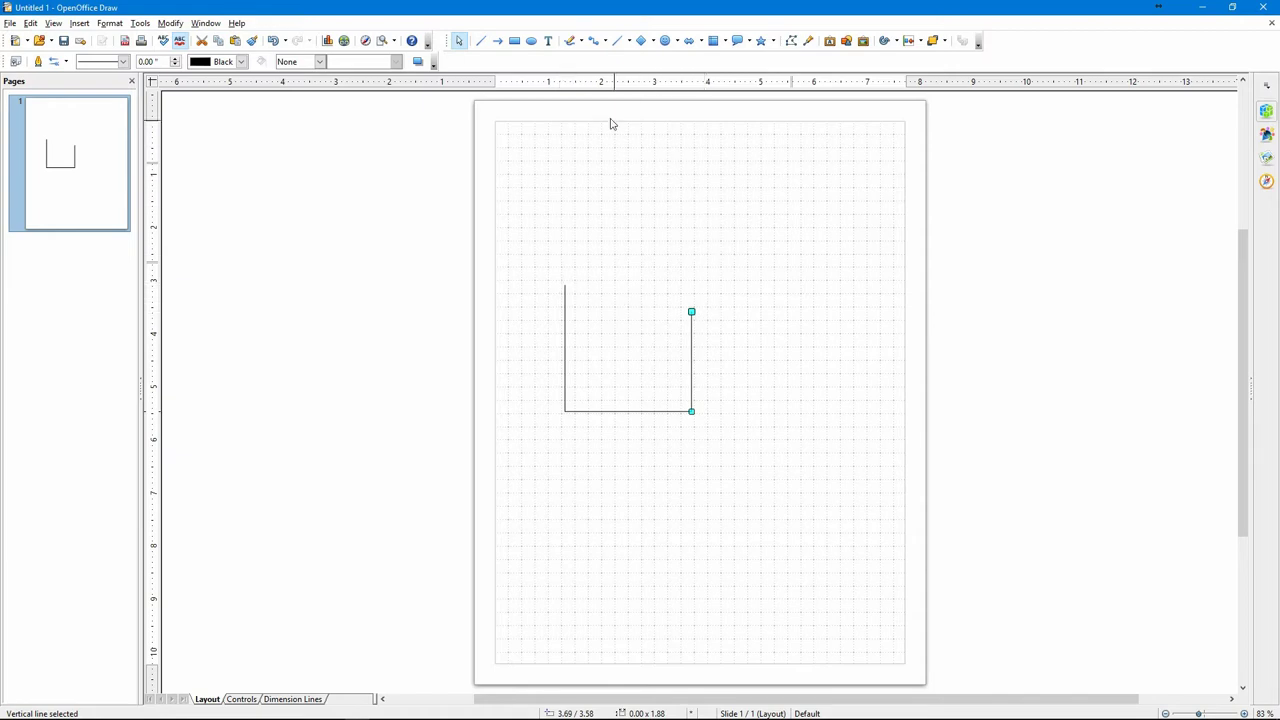
Draw a sloping line joining the upper ends of the two vertical lines to close the wall outline.
left_click(484, 40)
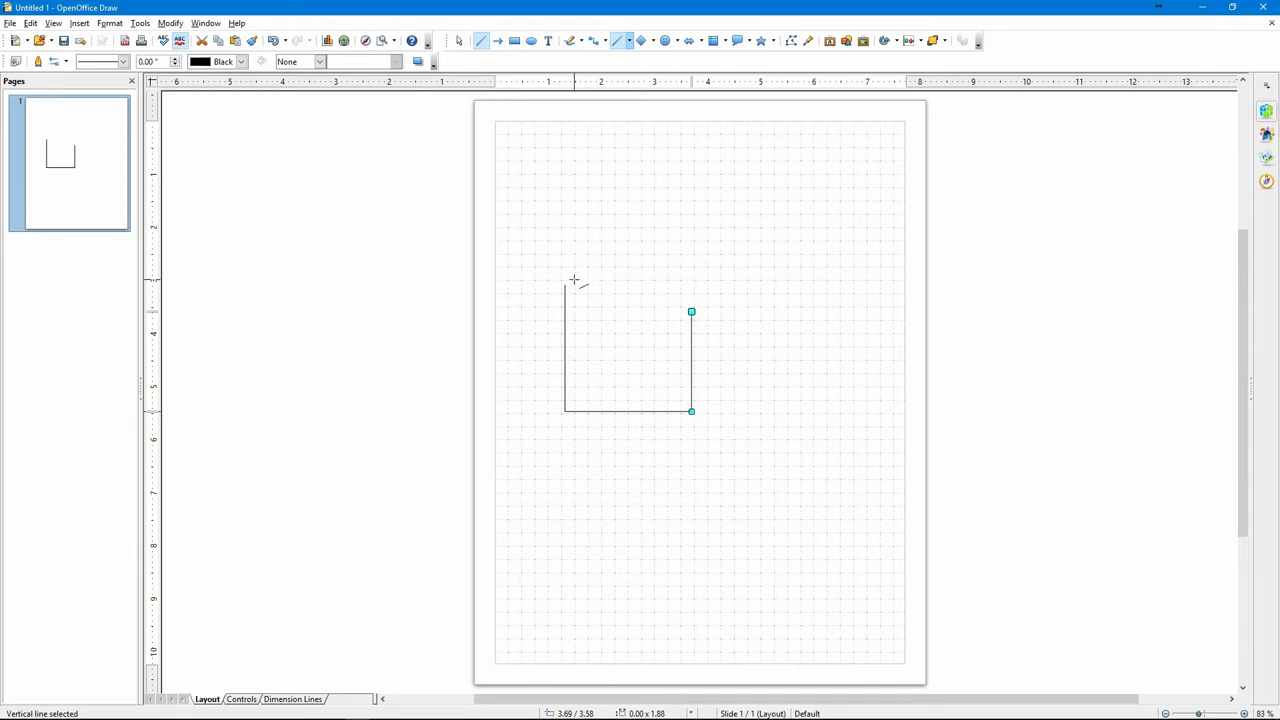
left_click_drag(565, 285, 691, 311)
left_click(759, 329)
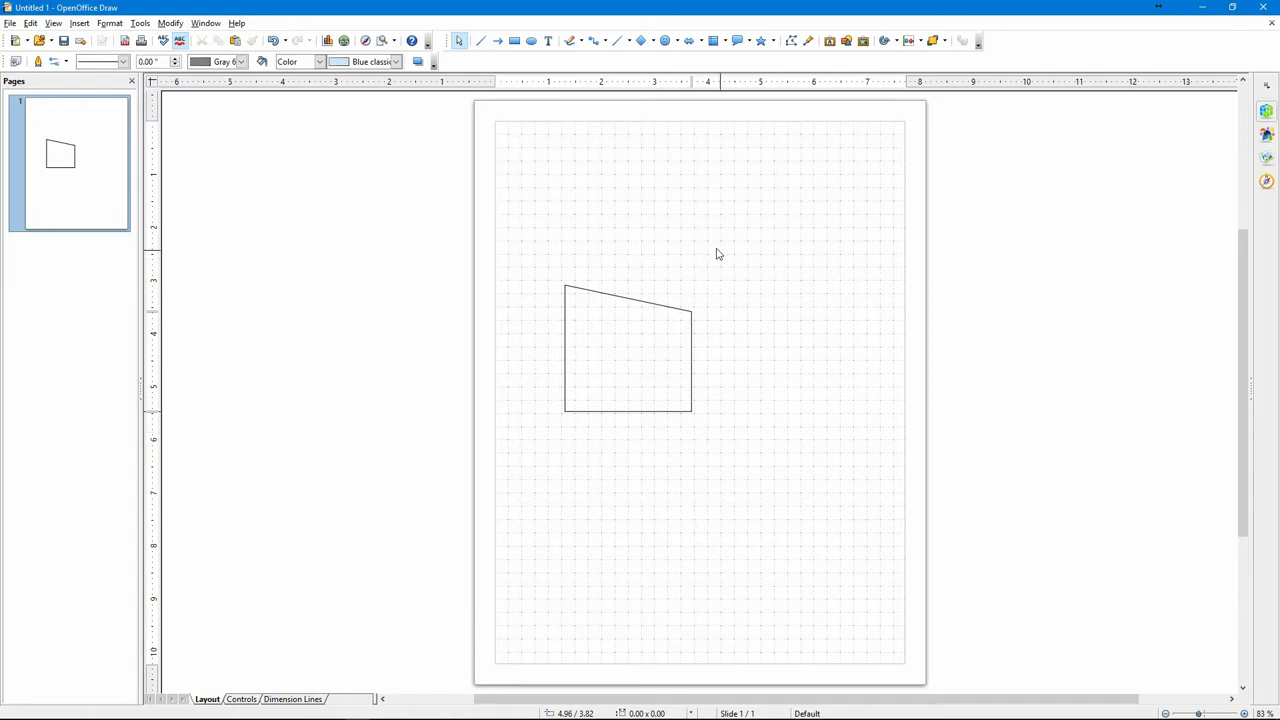
Select all four wall lines and connect them into a single outline.
left_click_drag(544, 241, 743, 457)
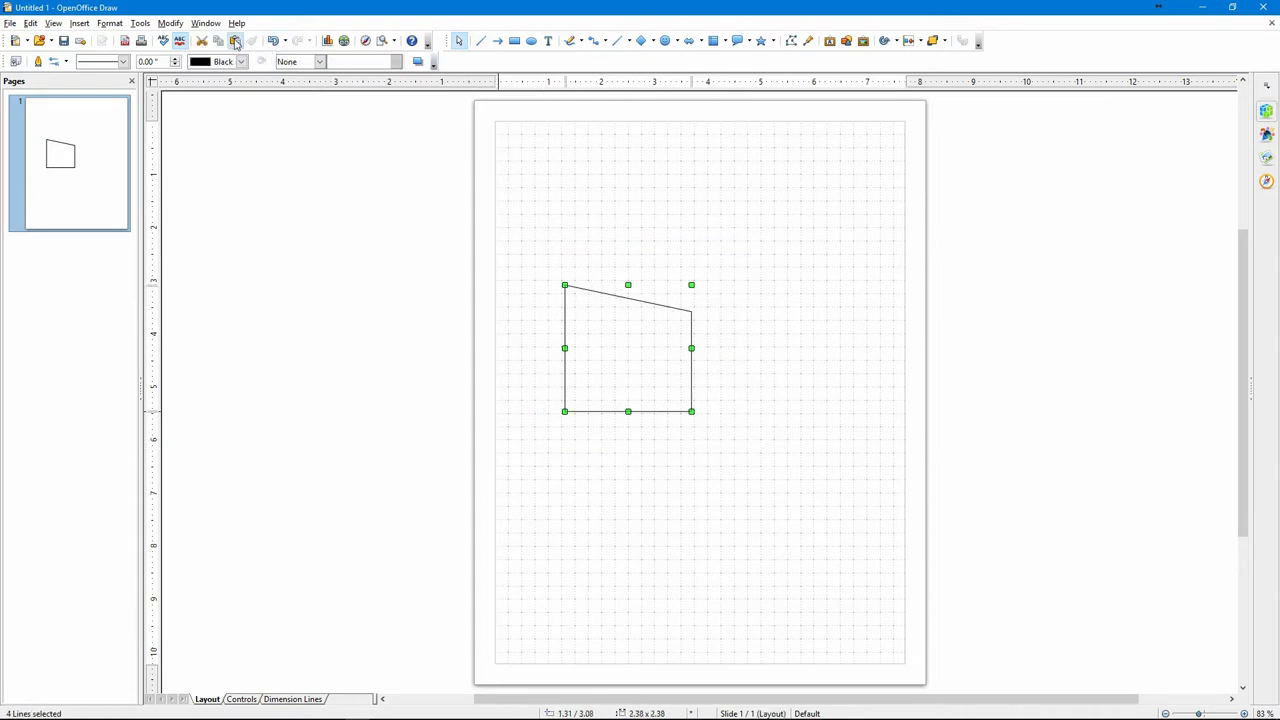
left_click(171, 23)
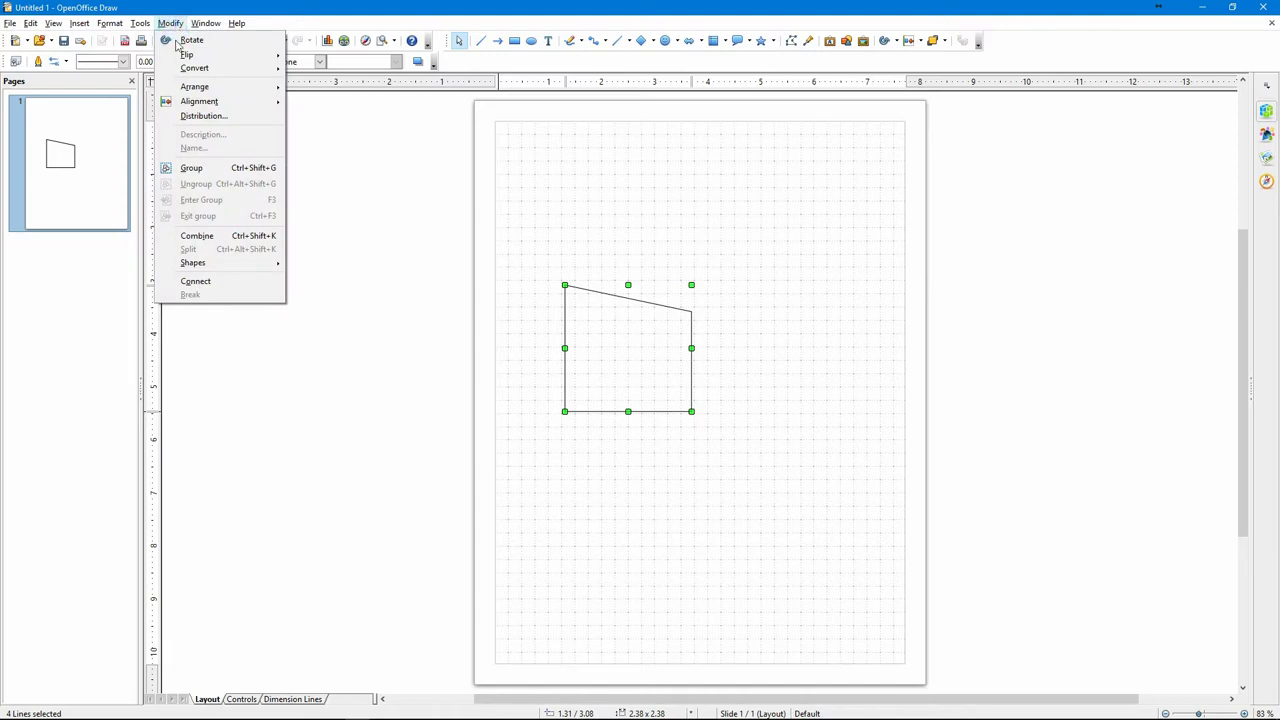
left_click(196, 281)
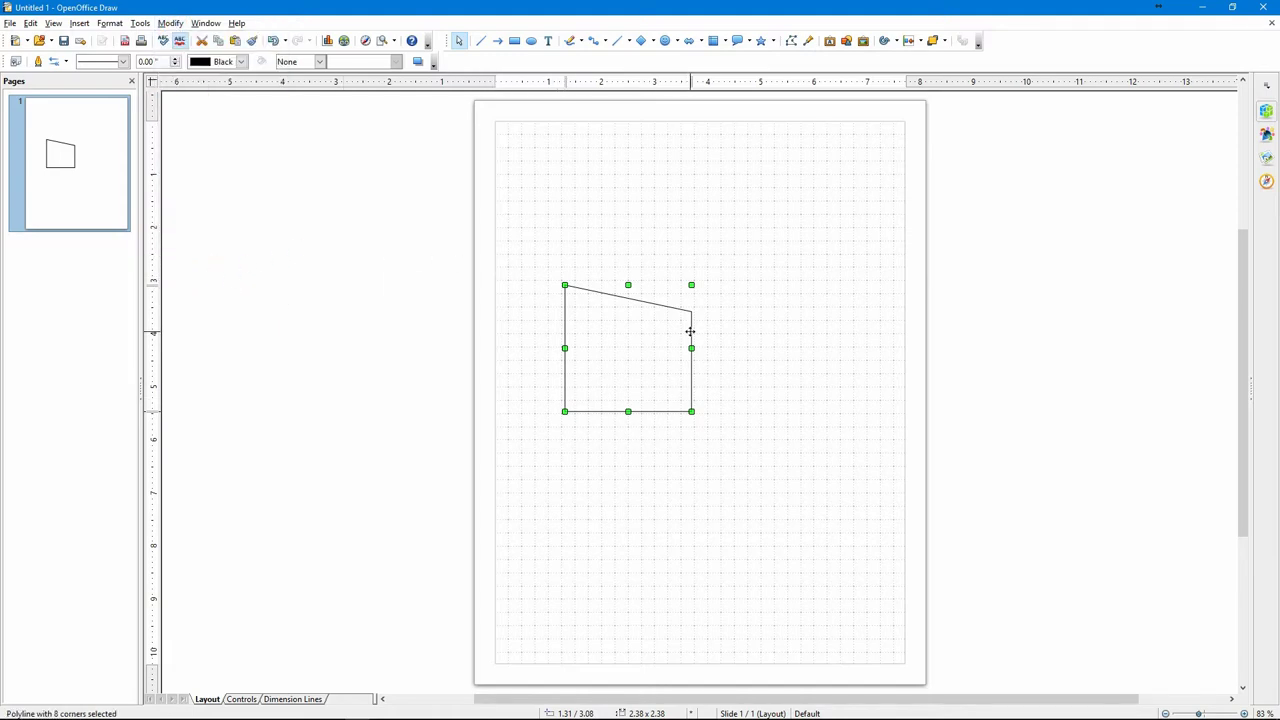
left_click(714, 258)
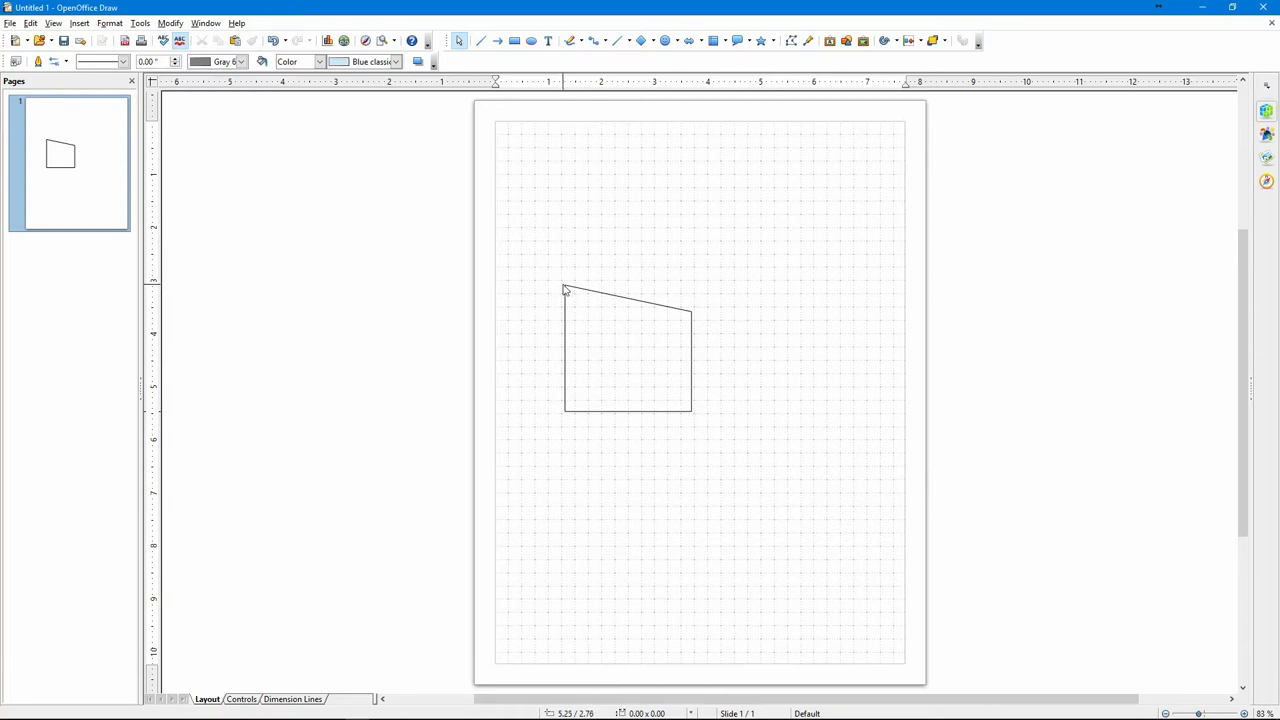
Export the drawing as a JPEG file named sidewall2 in the Circut folder.
left_click(9, 24)
left_click(70, 224)
left_click(302, 322)
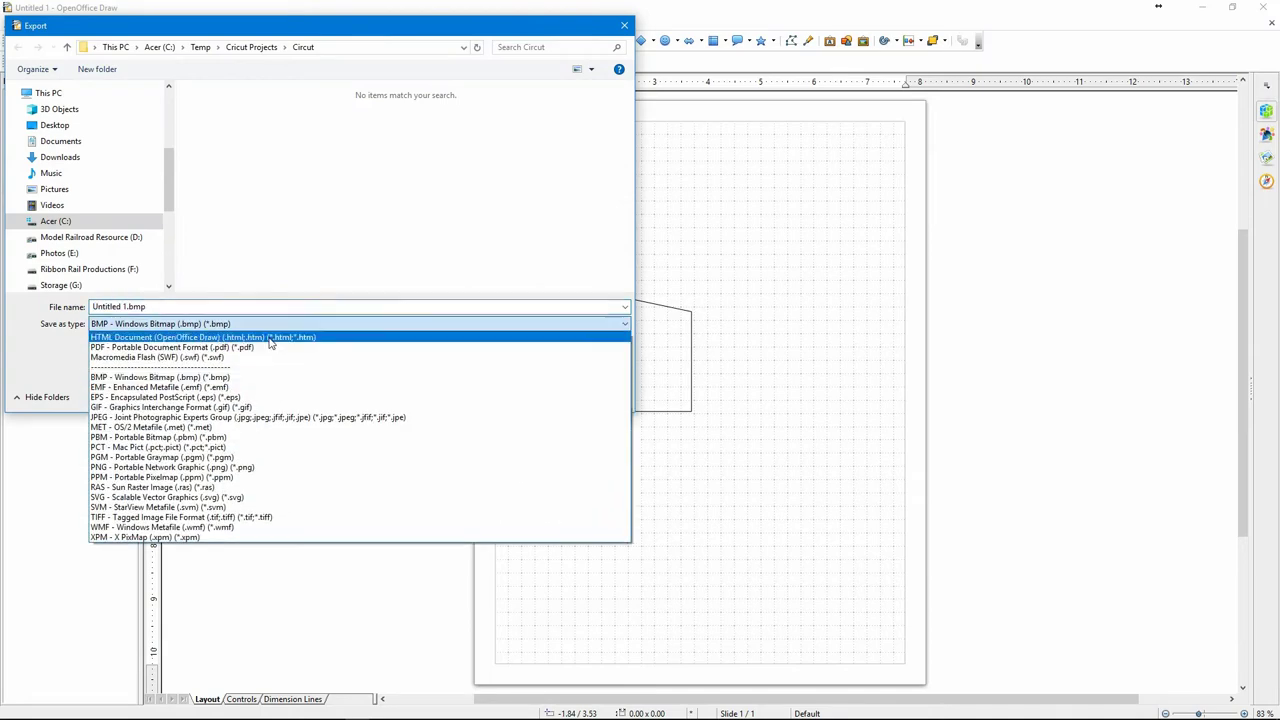
left_click(210, 417)
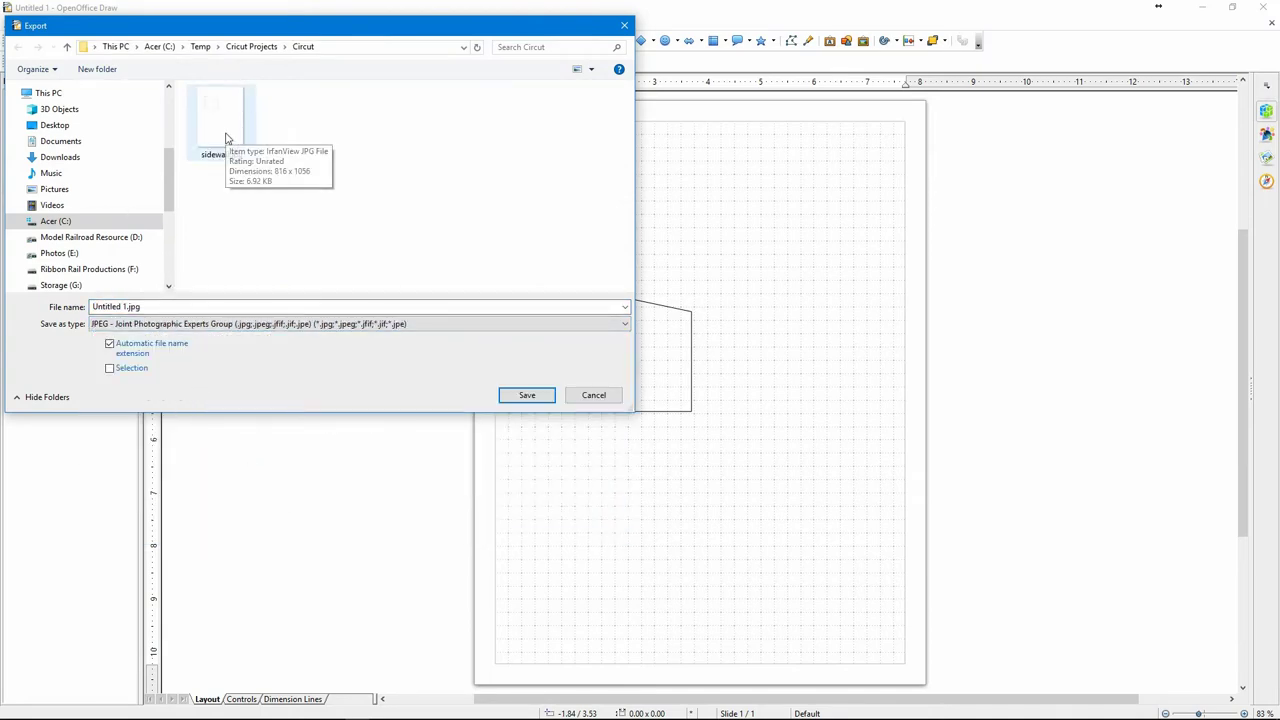
left_click(166, 306)
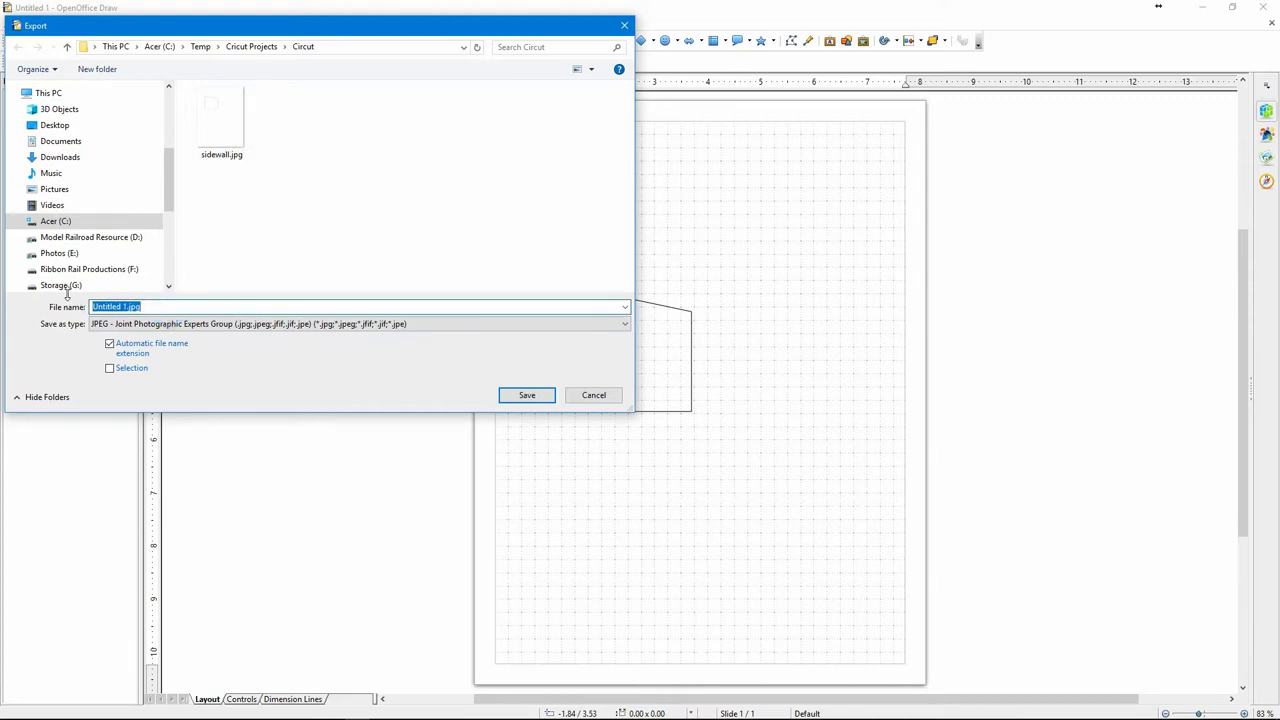
type("sidewall")
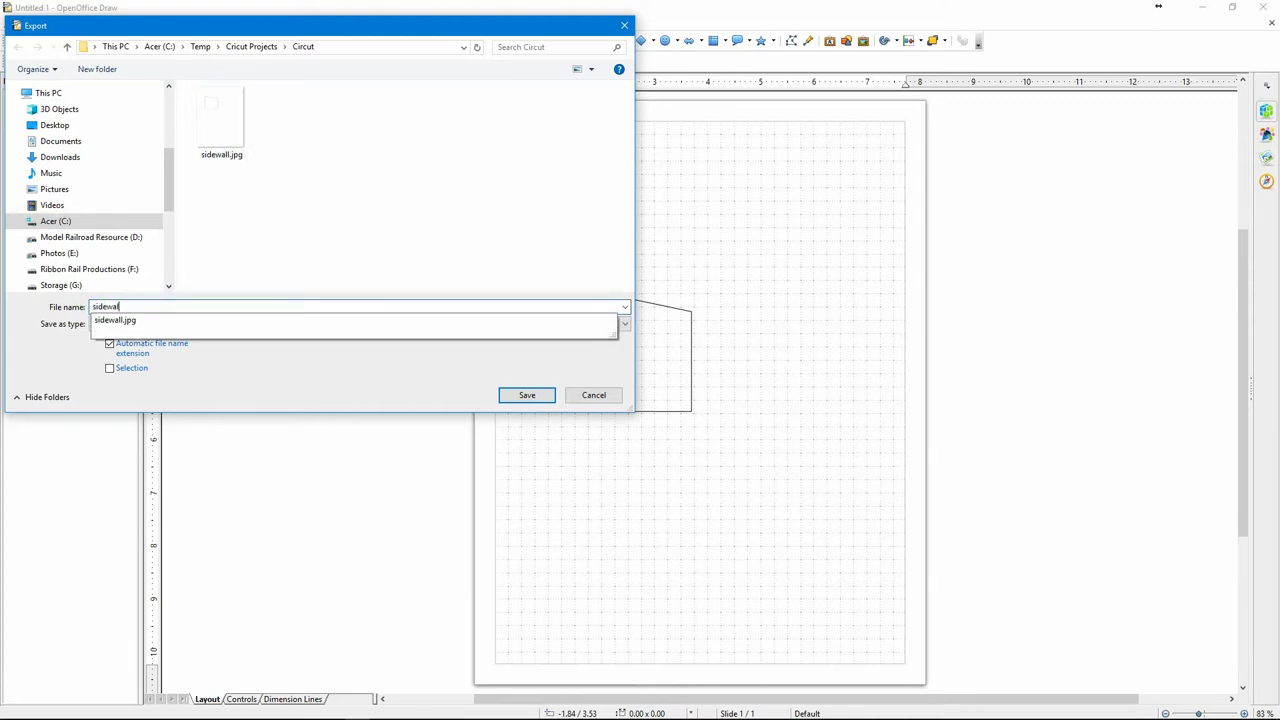
type("2")
key("Return")
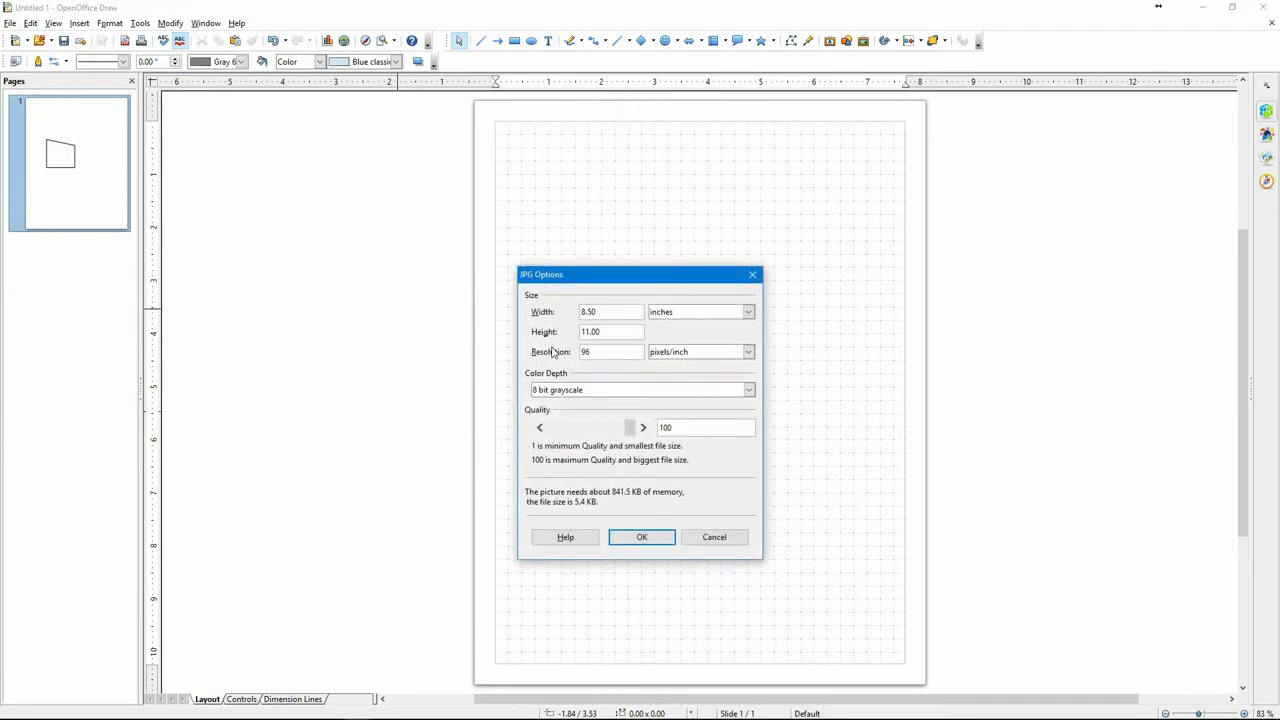
Keep the JPG quality at the maximum of 100 and complete the export.
double_click(662, 428)
mouse_move(629, 428)
left_mouse_down()
mouse_move(566, 428)
mouse_move(645, 430)
left_mouse_up()
left_click(672, 427)
left_click(632, 534)
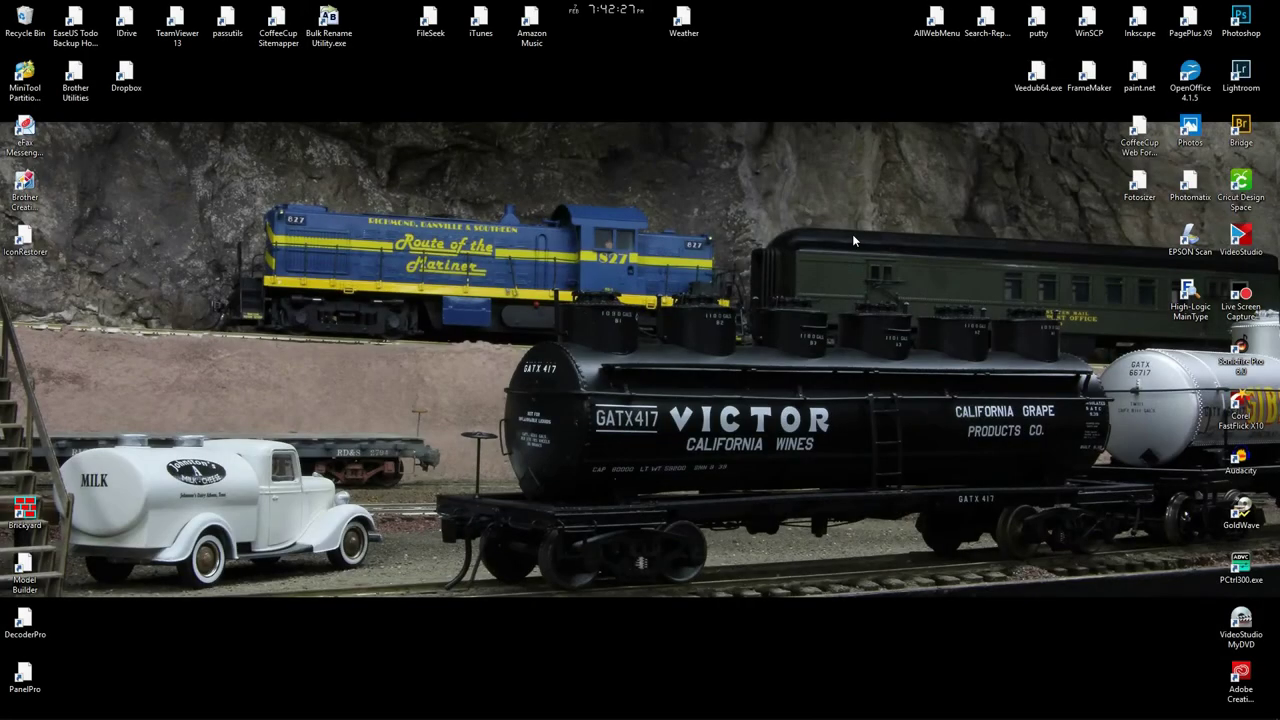
Switch to Cricut Design Space and load the exported sidewall2 JPEG as an image upload in a new project.
double_click(1241, 190)
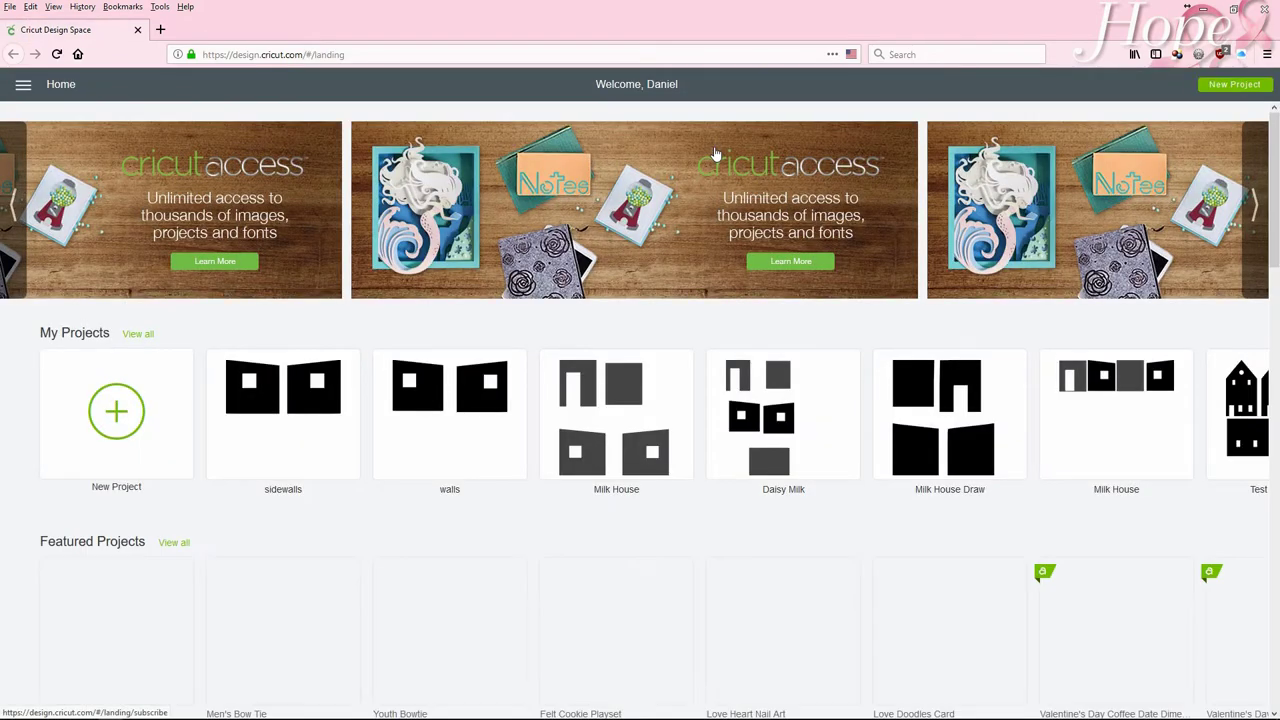
left_click(118, 414)
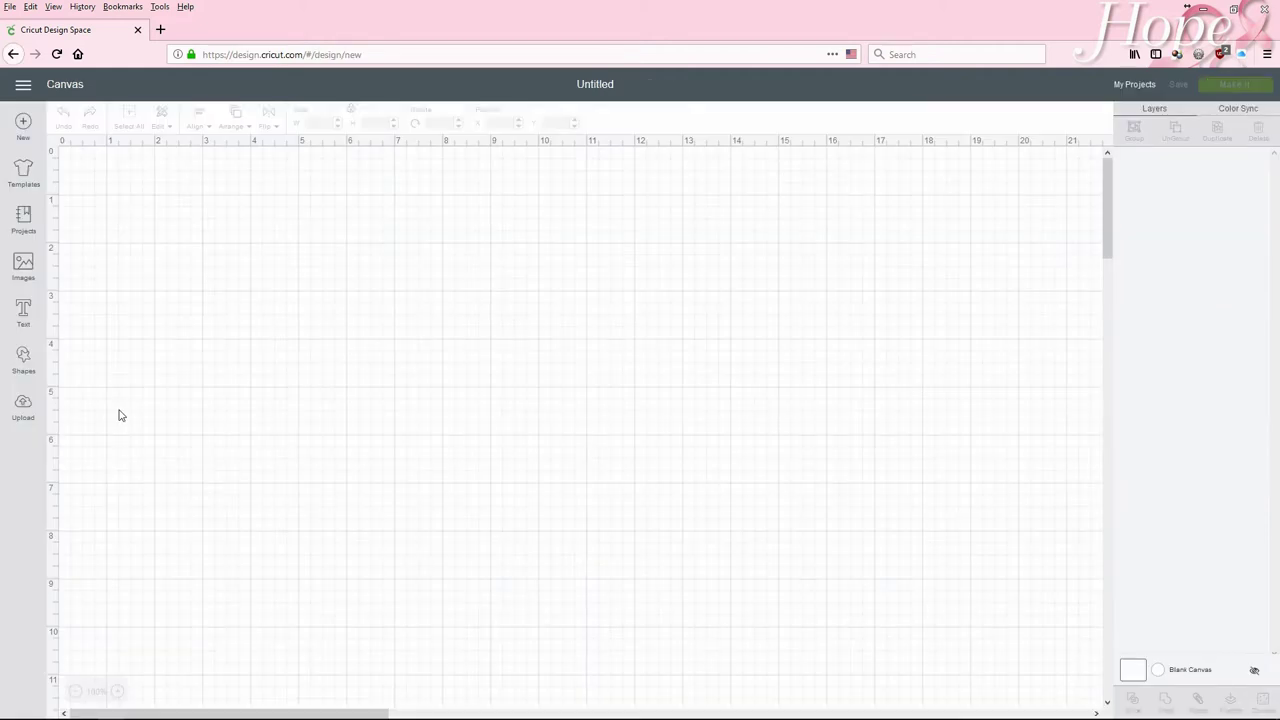
left_click(24, 403)
left_click(378, 360)
left_click(666, 393)
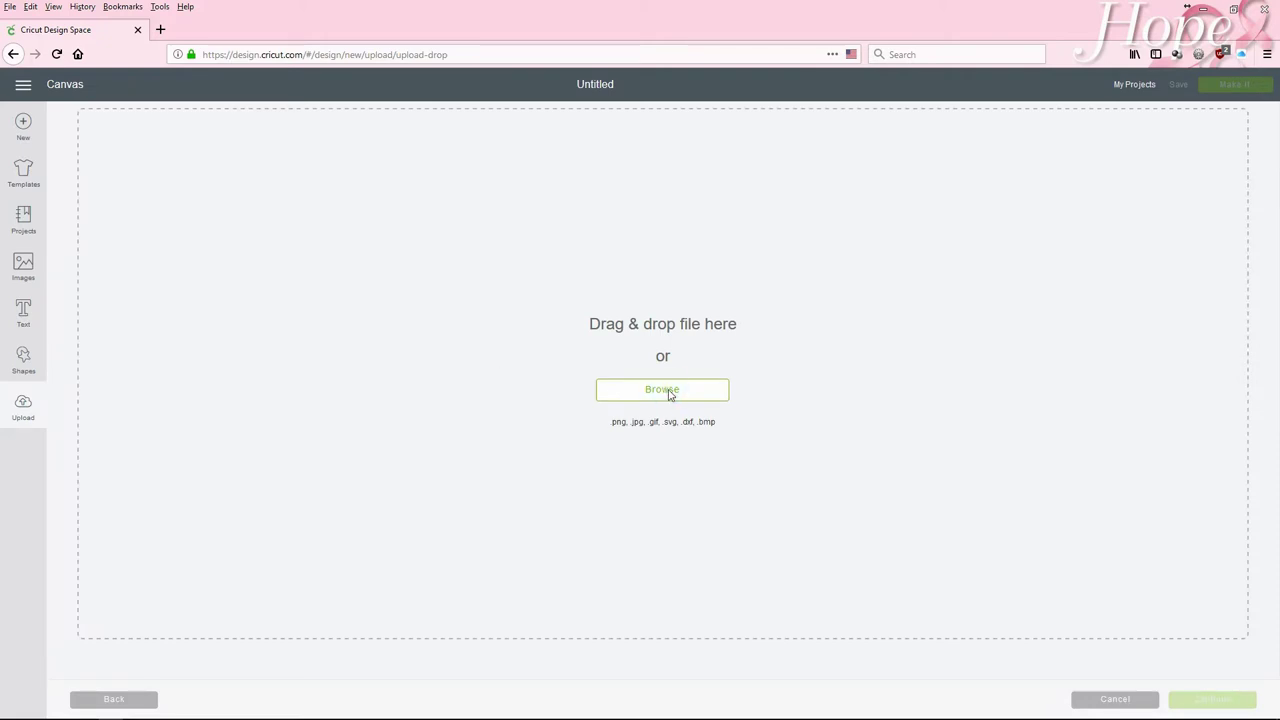
left_click(517, 114)
left_click(727, 437)
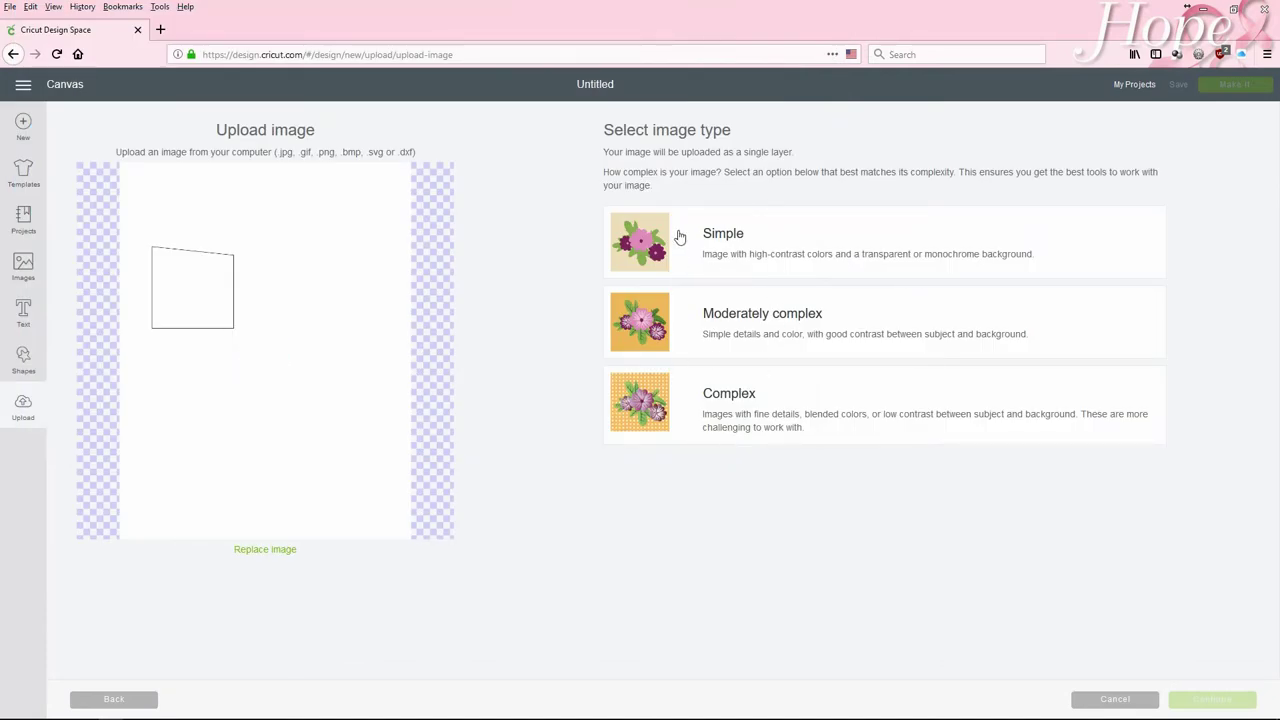
Set the image type to Simple and erase the background surrounding the wall outline.
left_click(713, 236)
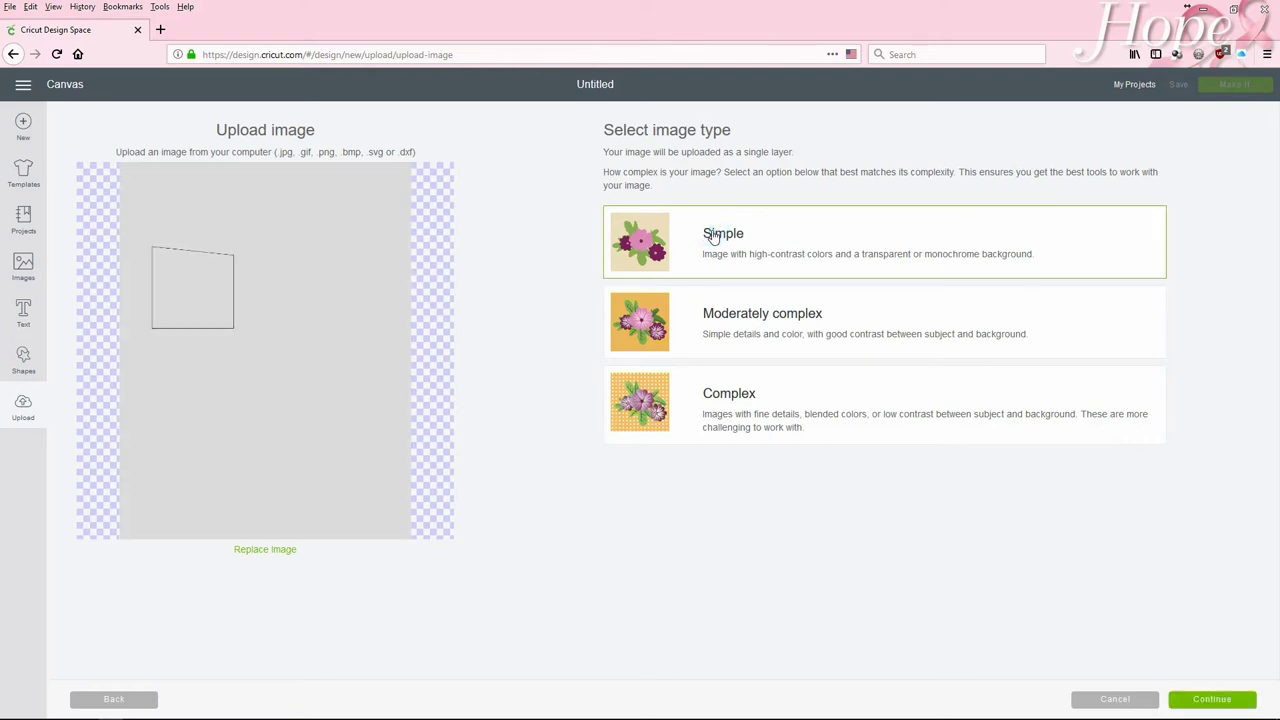
left_click(1183, 700)
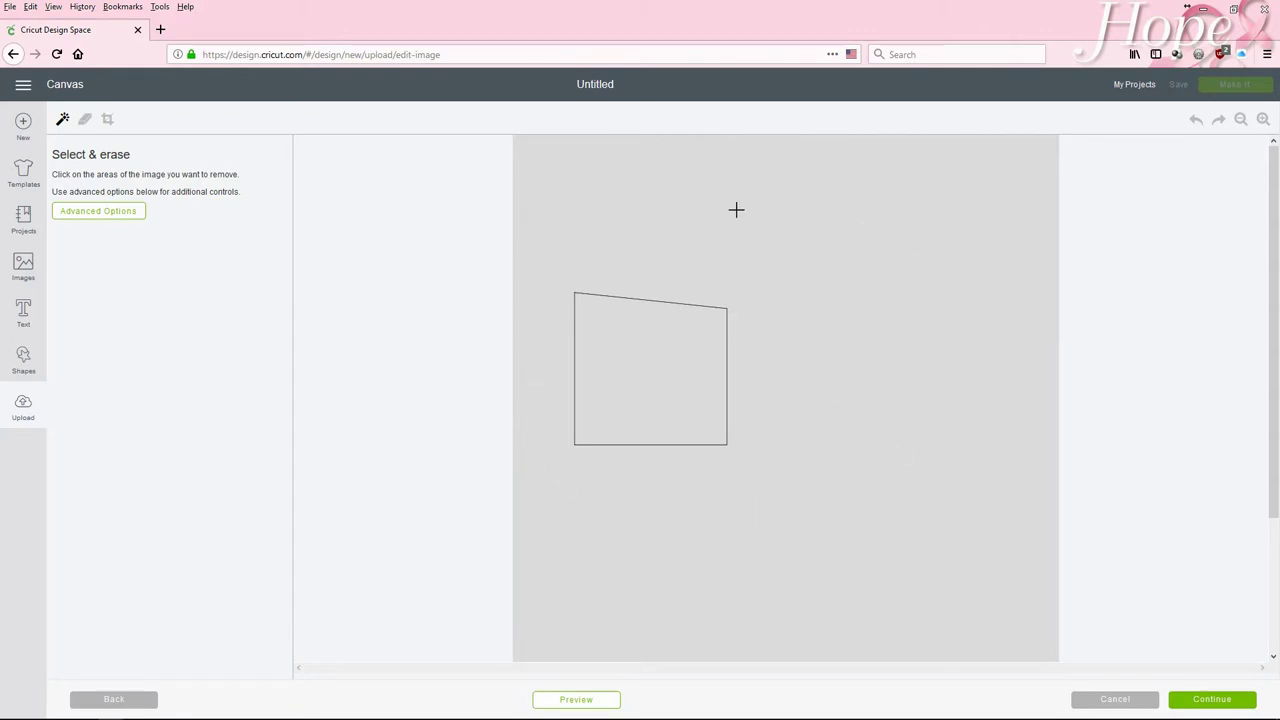
left_click(865, 316)
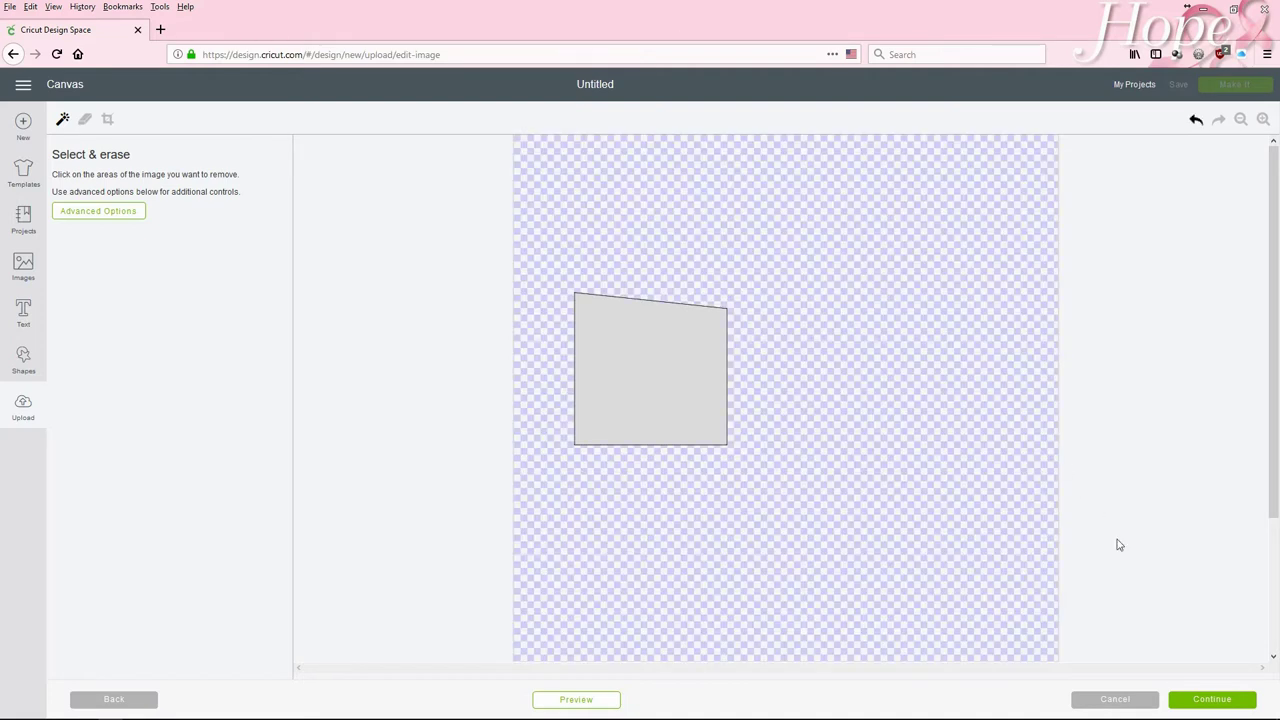
left_click(1200, 702)
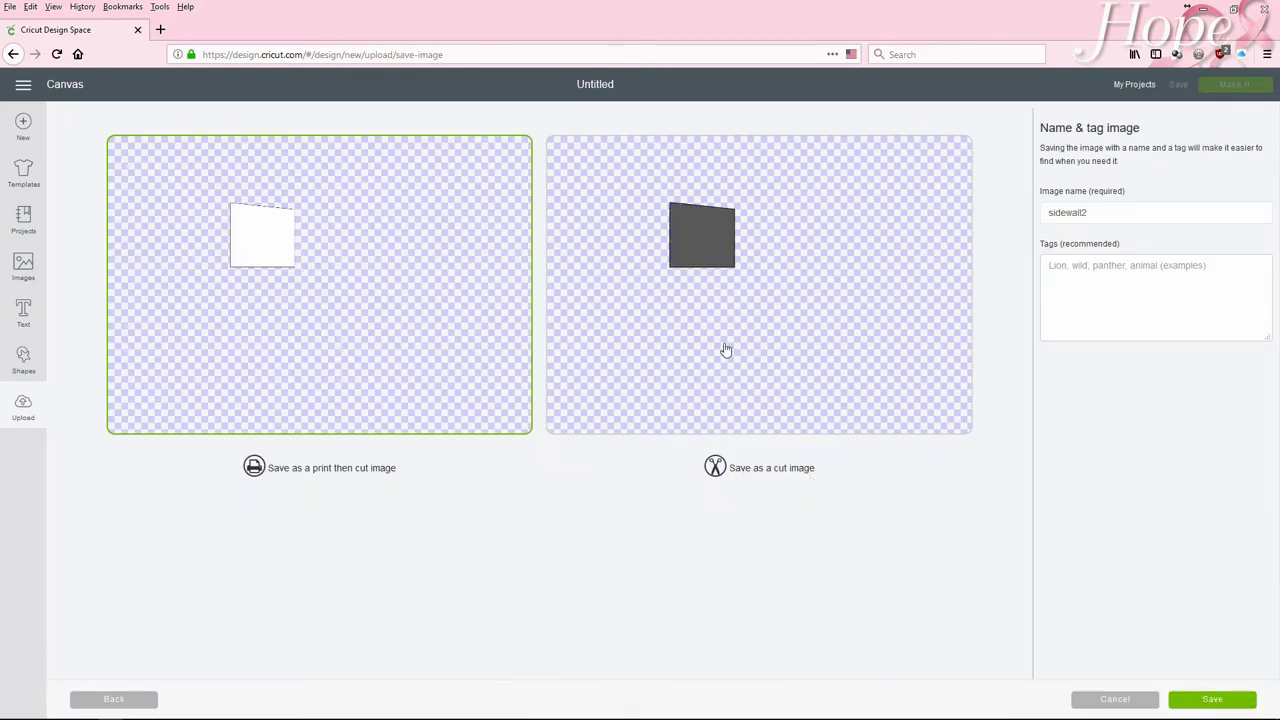
Save the upload as a cut image, keeping the name sidewall2.
left_click(586, 140)
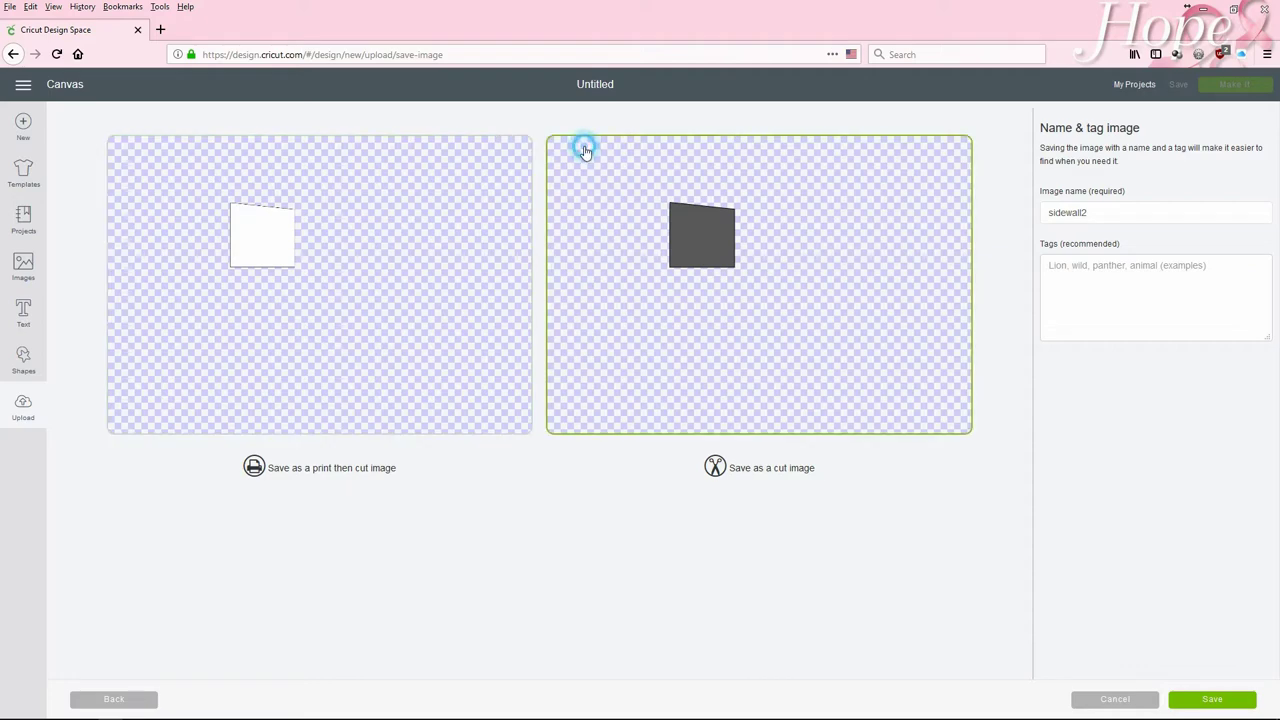
left_click(450, 140)
left_click(587, 138)
left_click_drag(1045, 212, 1122, 212)
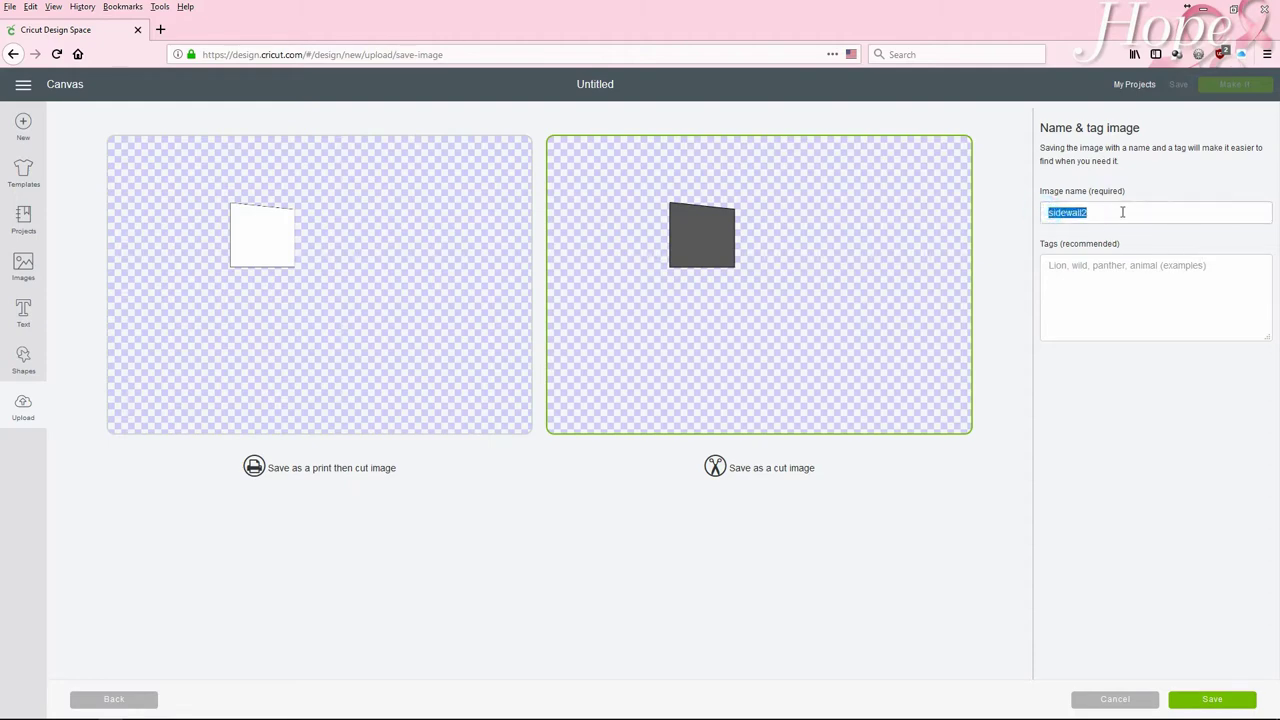
left_click(1143, 208)
left_click(1213, 699)
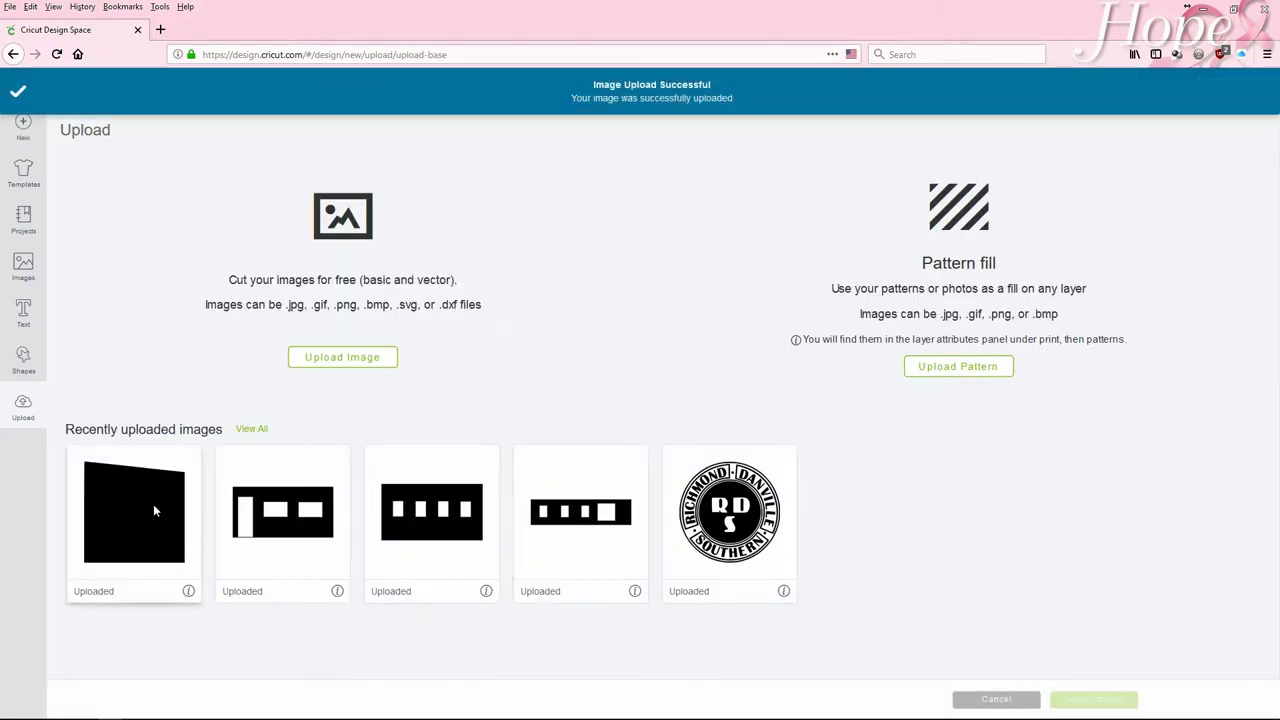
Insert the uploaded sidewall2 image on the canvas and move it to about X 2.069, Y 2.736.
left_click(150, 462)
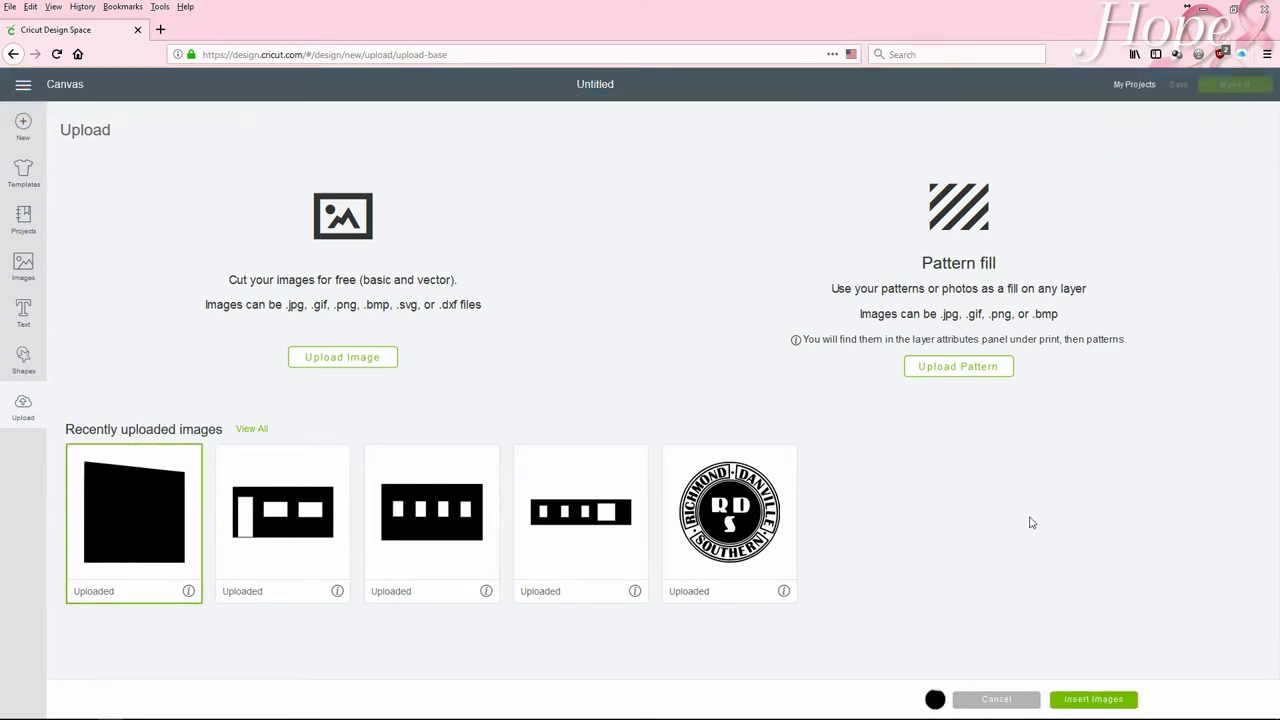
left_click(1091, 700)
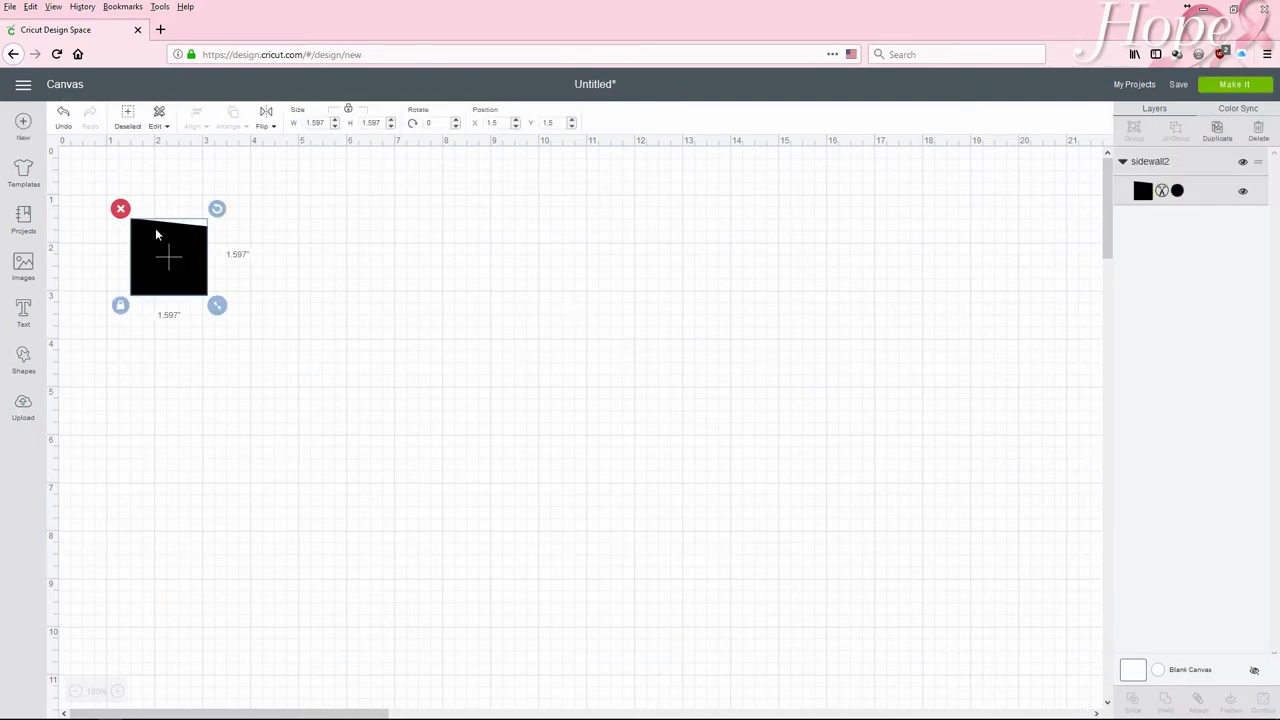
left_click_drag(167, 261, 197, 321)
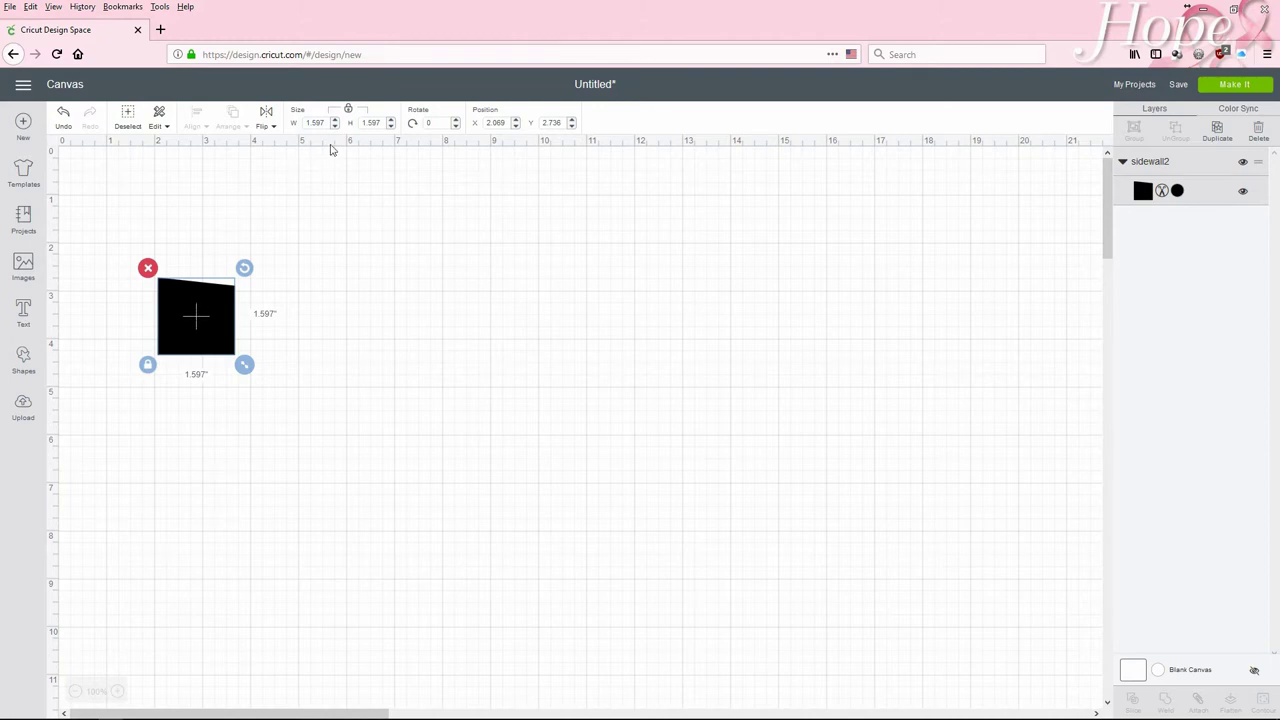
Set the wall's width to 2.38" with proportions locked, and move it to about X 3.028, Y 2.556.
left_click_drag(332, 122, 293, 122)
type("2.38")
key("Return")
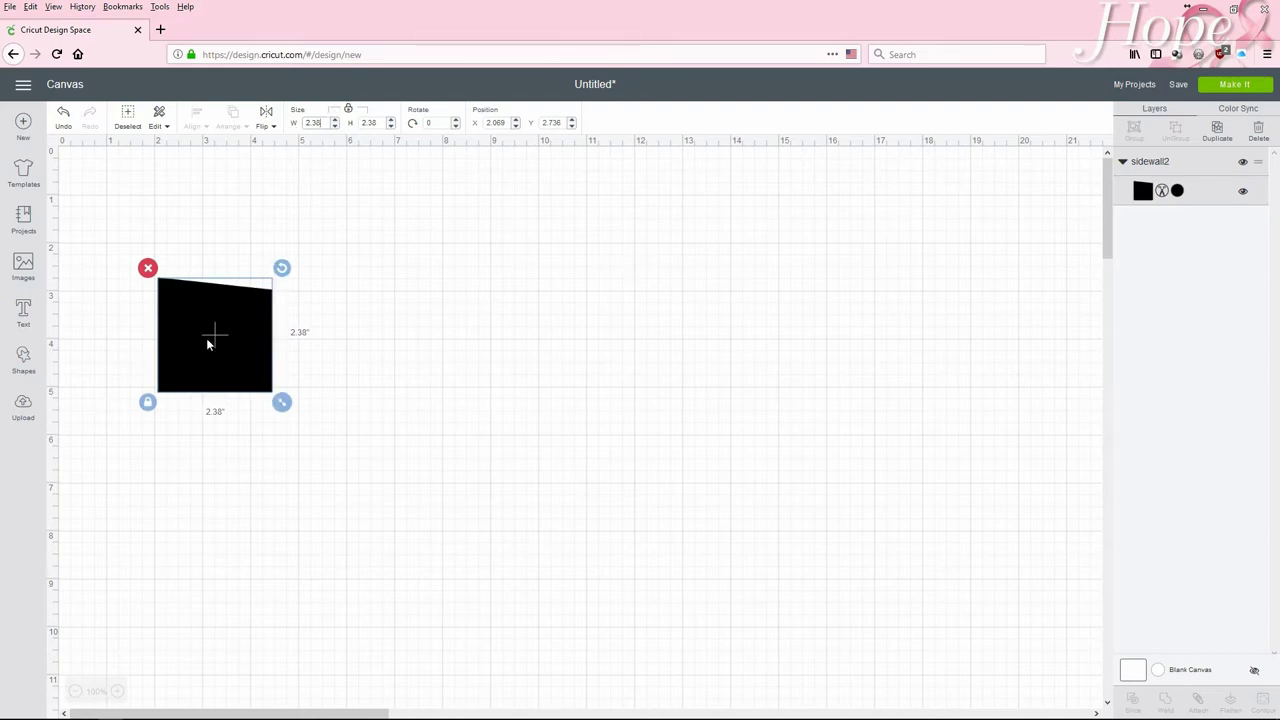
left_click_drag(212, 340, 263, 329)
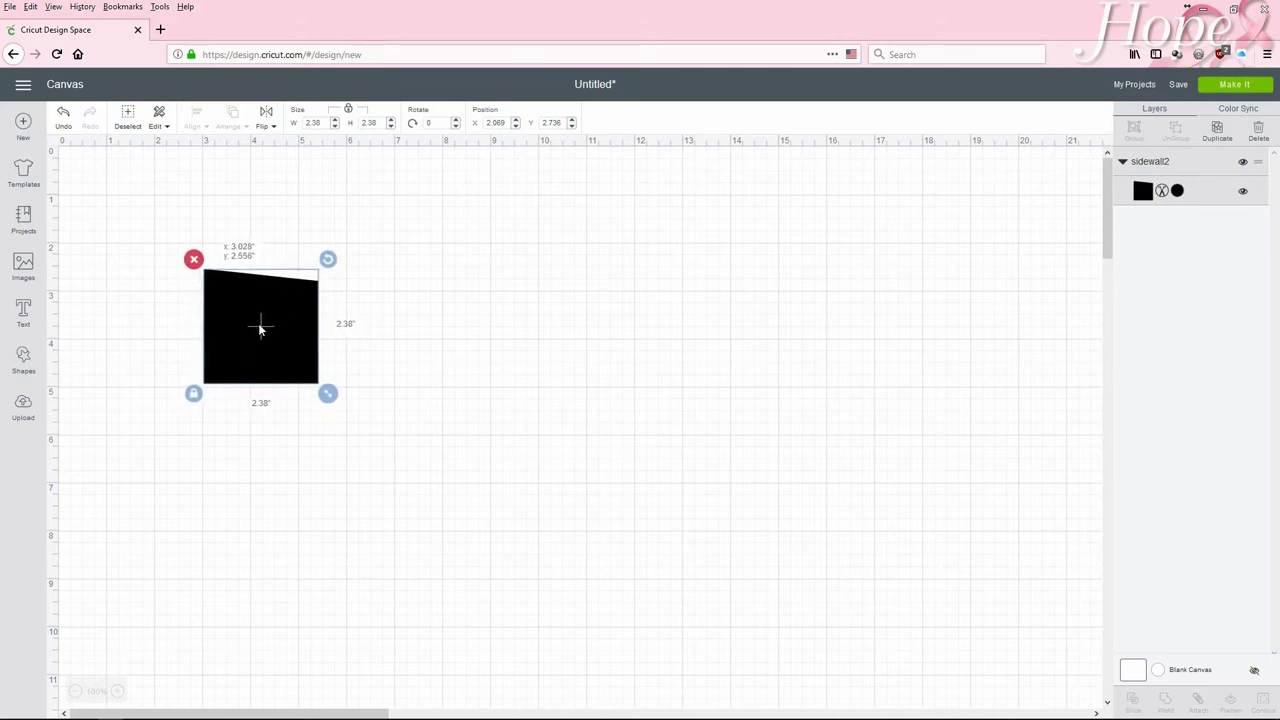
Insert a square shape and move it beside the wall, to about X 7.667, Y 1.569.
left_click(571, 393)
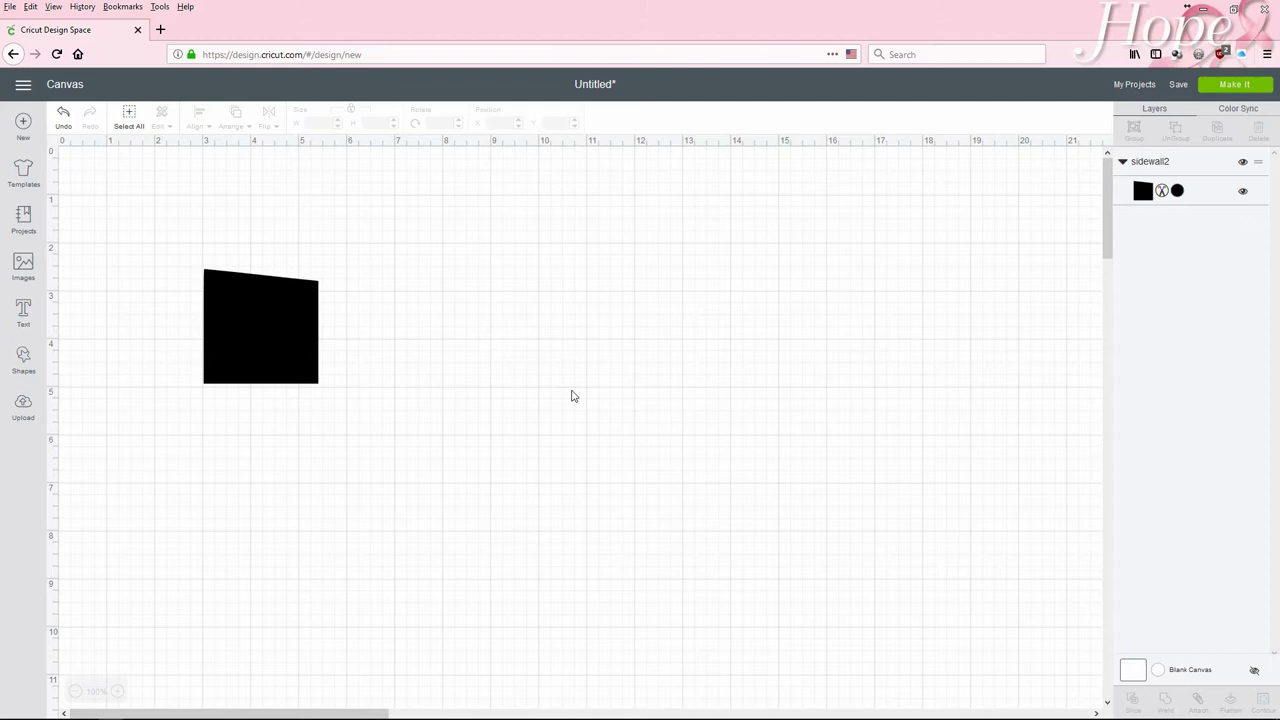
left_click(23, 362)
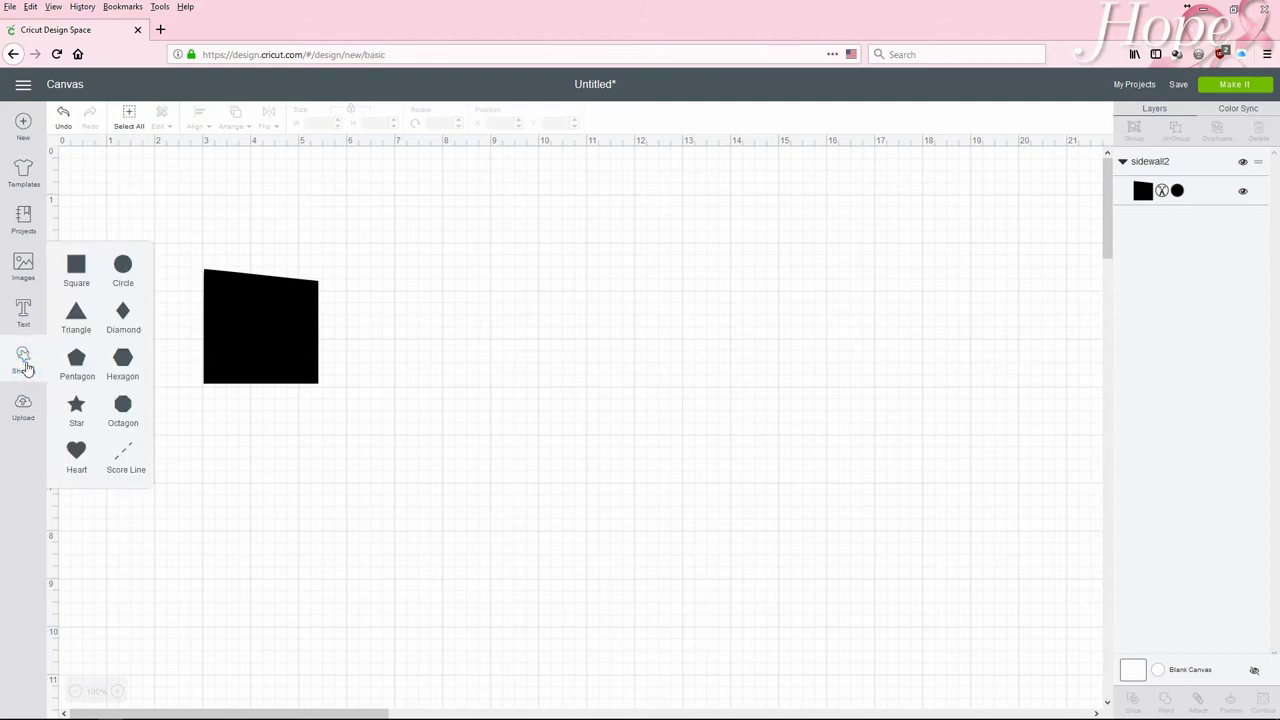
left_click(76, 266)
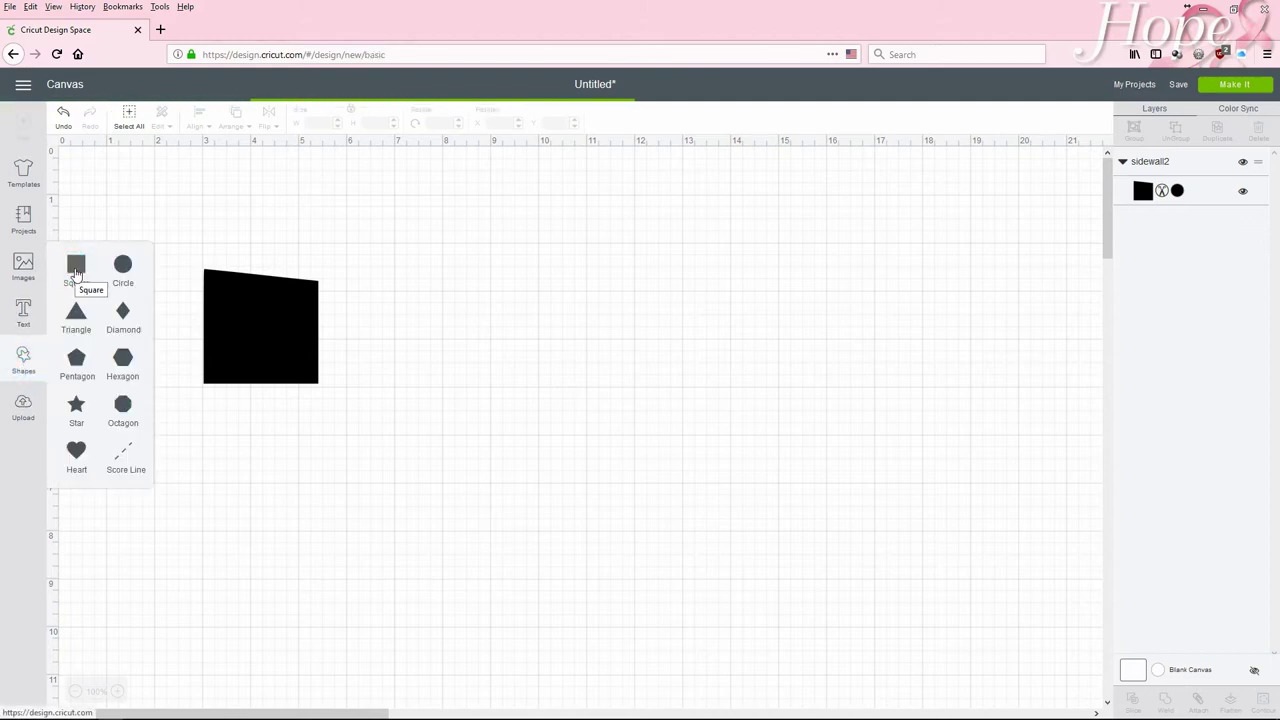
left_click_drag(226, 338, 500, 307)
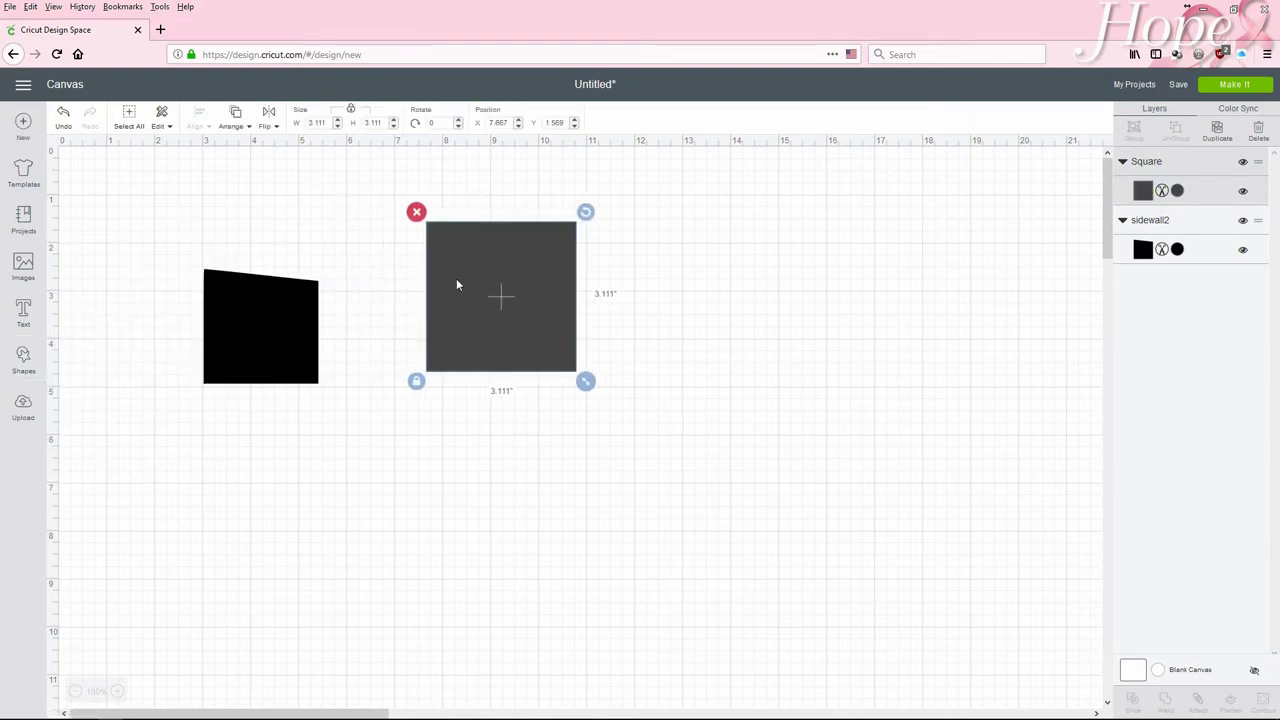
Unlock the square's proportions and set its size to 0.64" wide by 0.66" high for the window.
left_click(350, 108)
left_click(327, 122)
left_click_drag(327, 122, 298, 122)
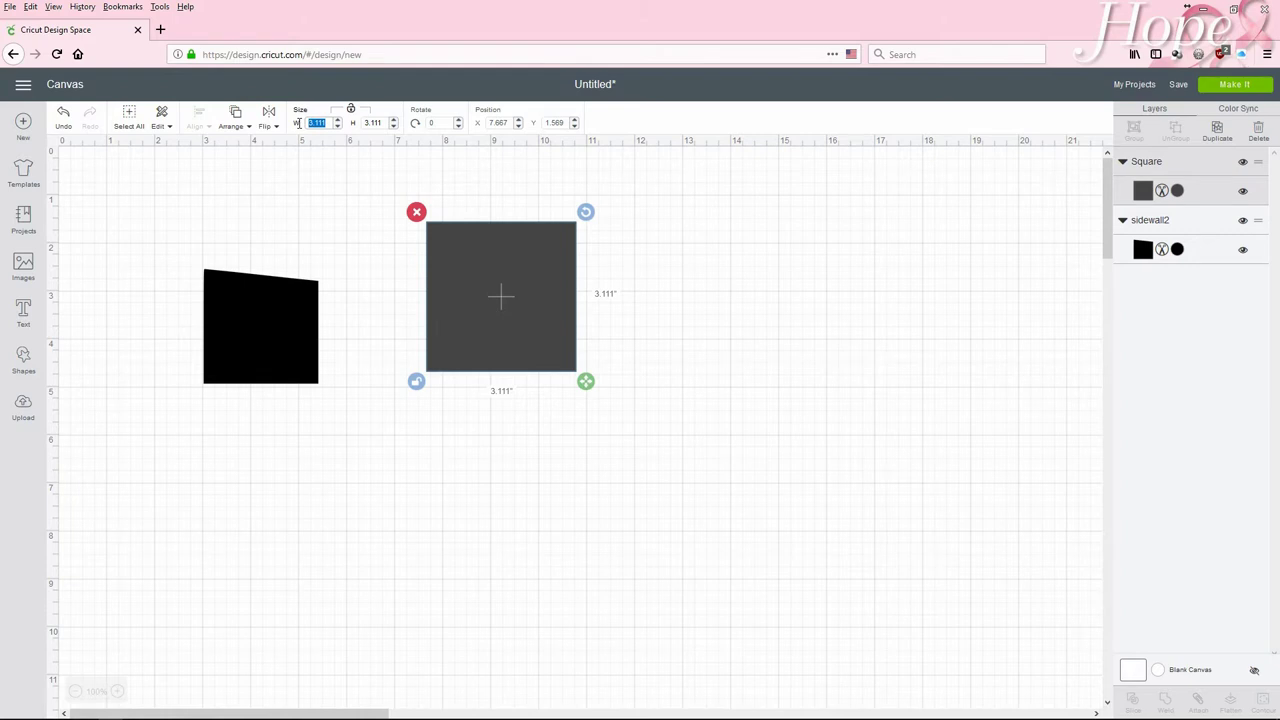
type("1")
type("4")
key("Tab")
type("66")
key("Return")
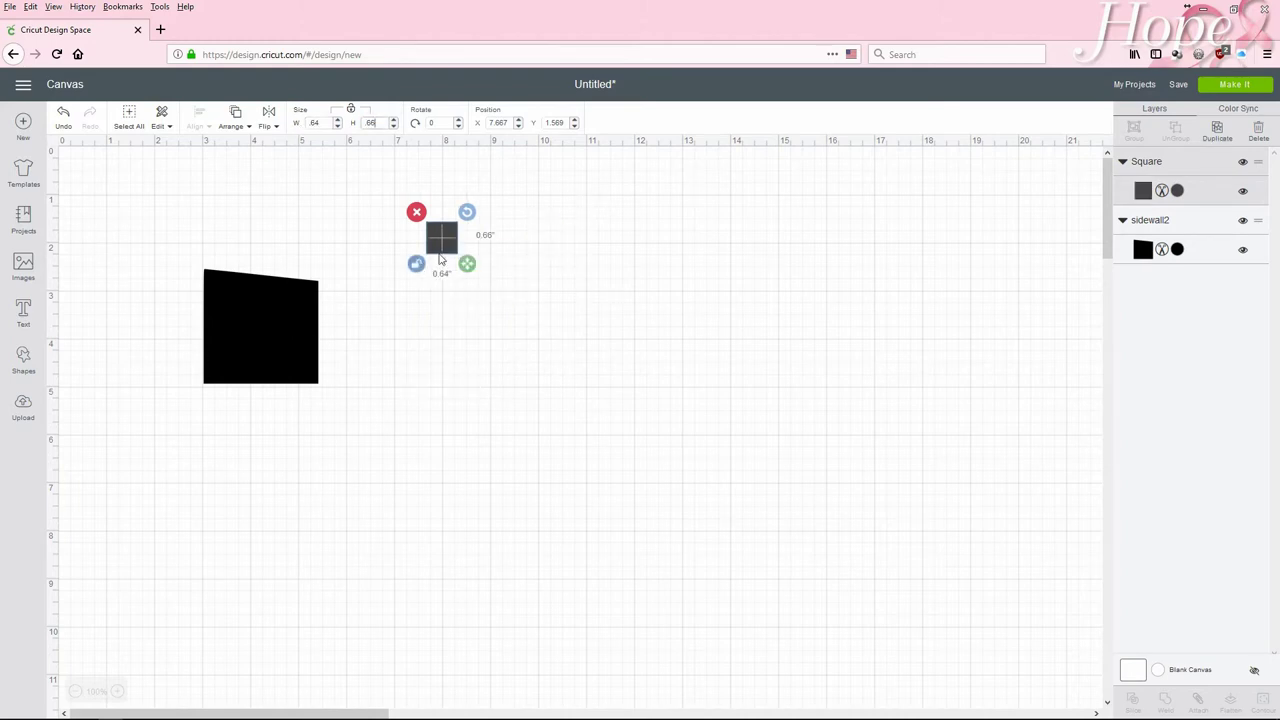
Place the small window square on the upper part of the wall, at about X 3.653, Y 3.153.
left_click_drag(434, 239, 407, 329)
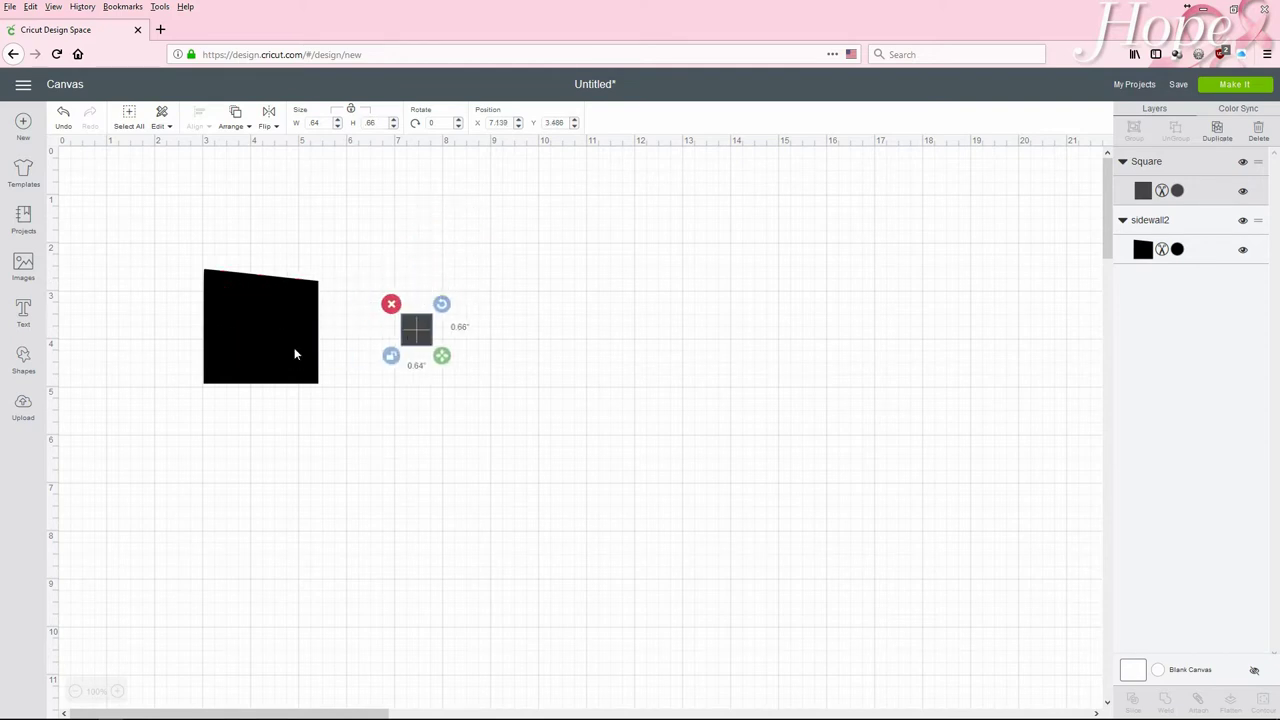
left_click(237, 351)
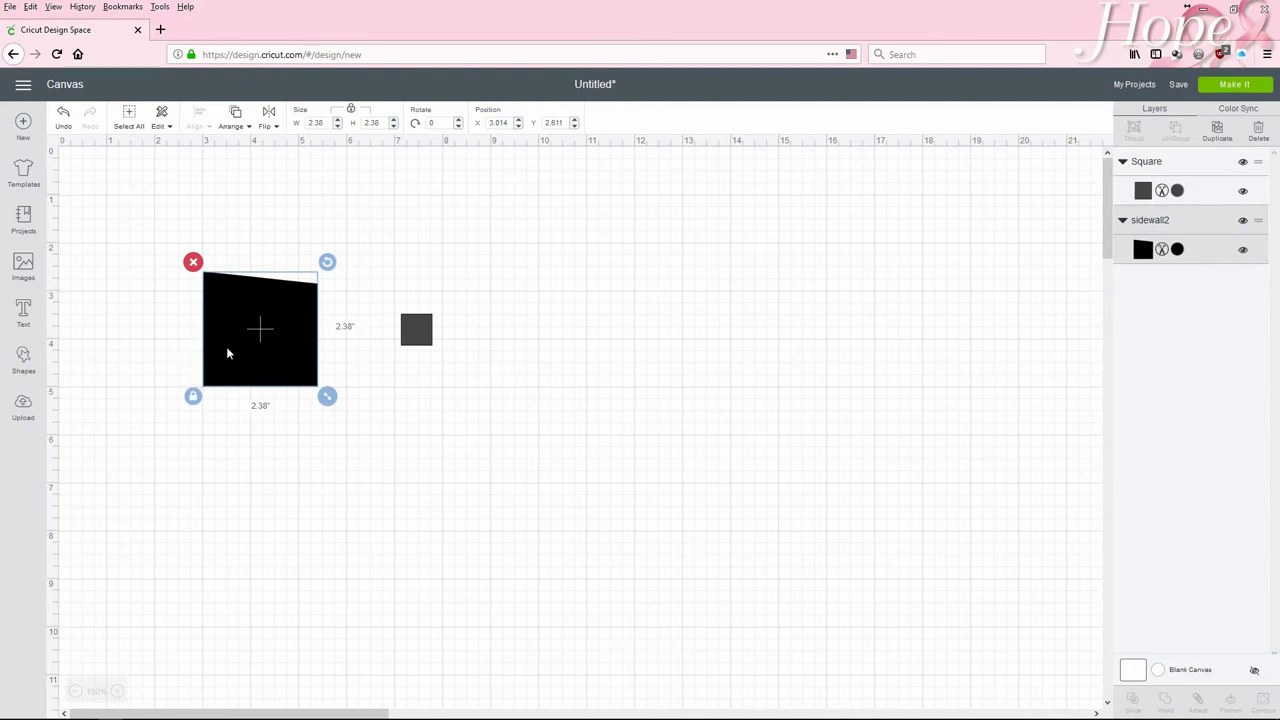
left_click(418, 330)
left_click_drag(416, 332, 247, 318)
left_click(481, 347)
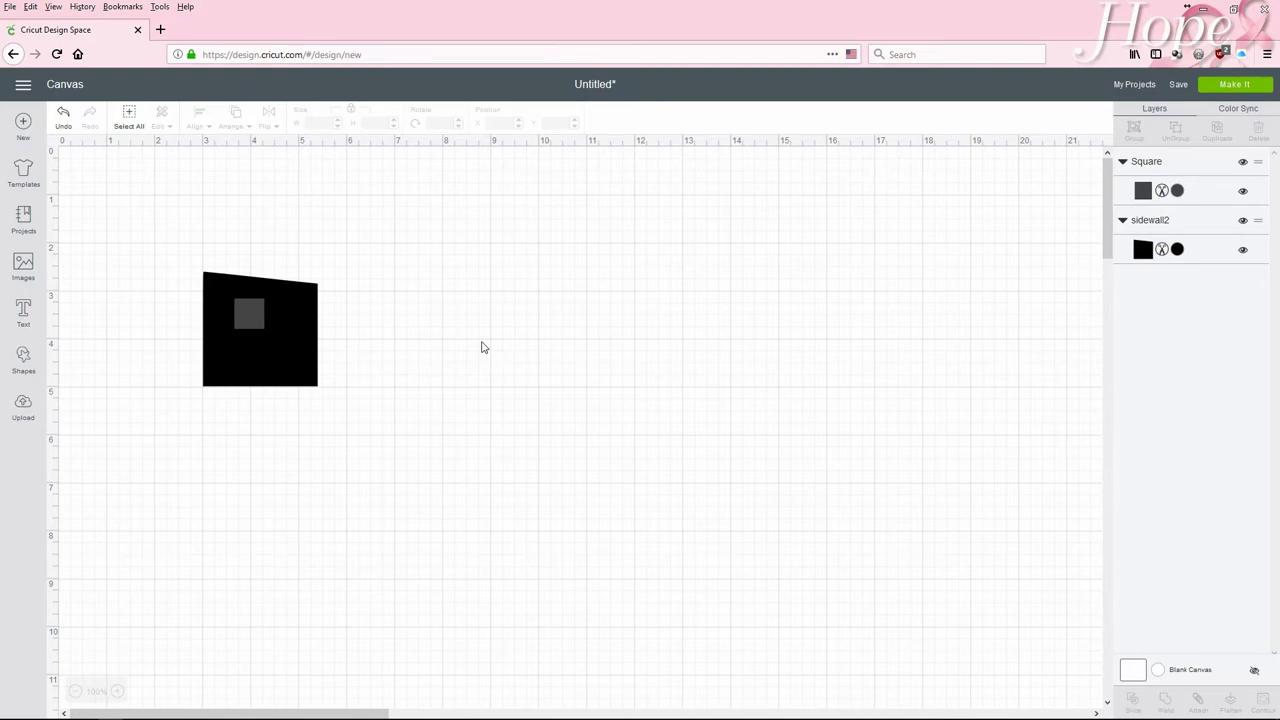
Slice the wall with the window square and move the cut wall down, clear of the leftover pieces.
left_click_drag(128, 220, 388, 434)
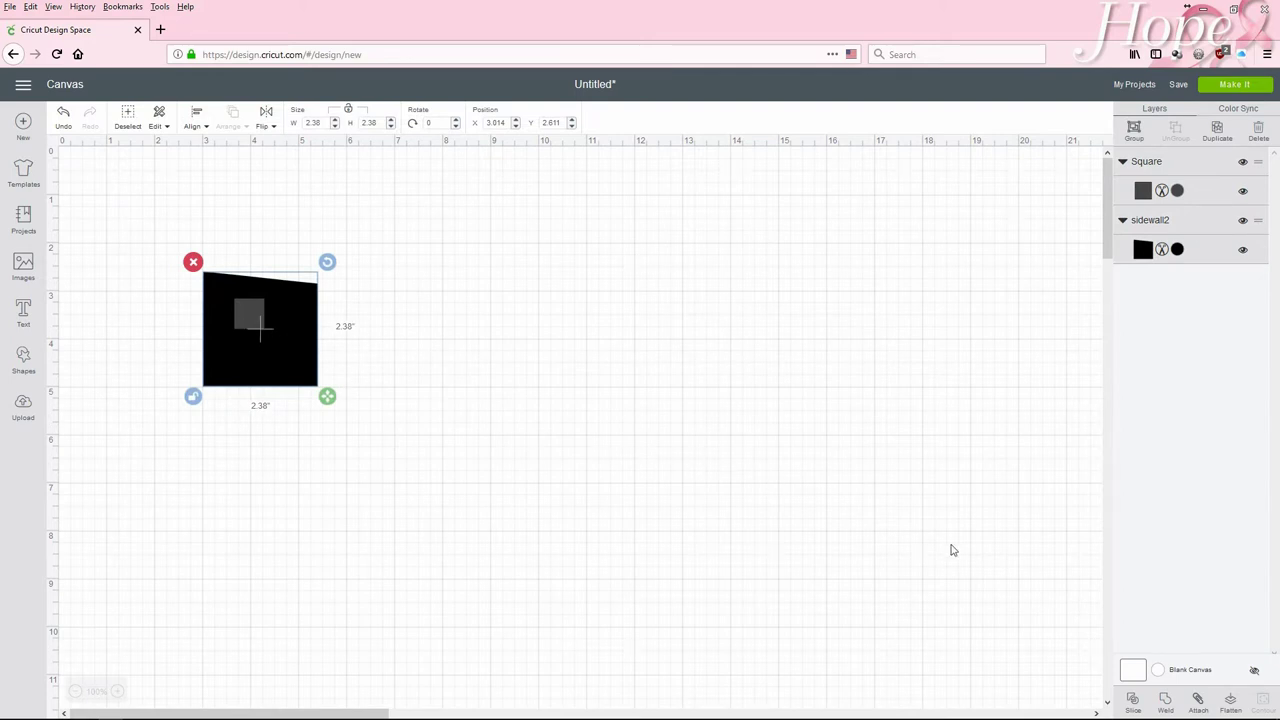
left_click(1133, 700)
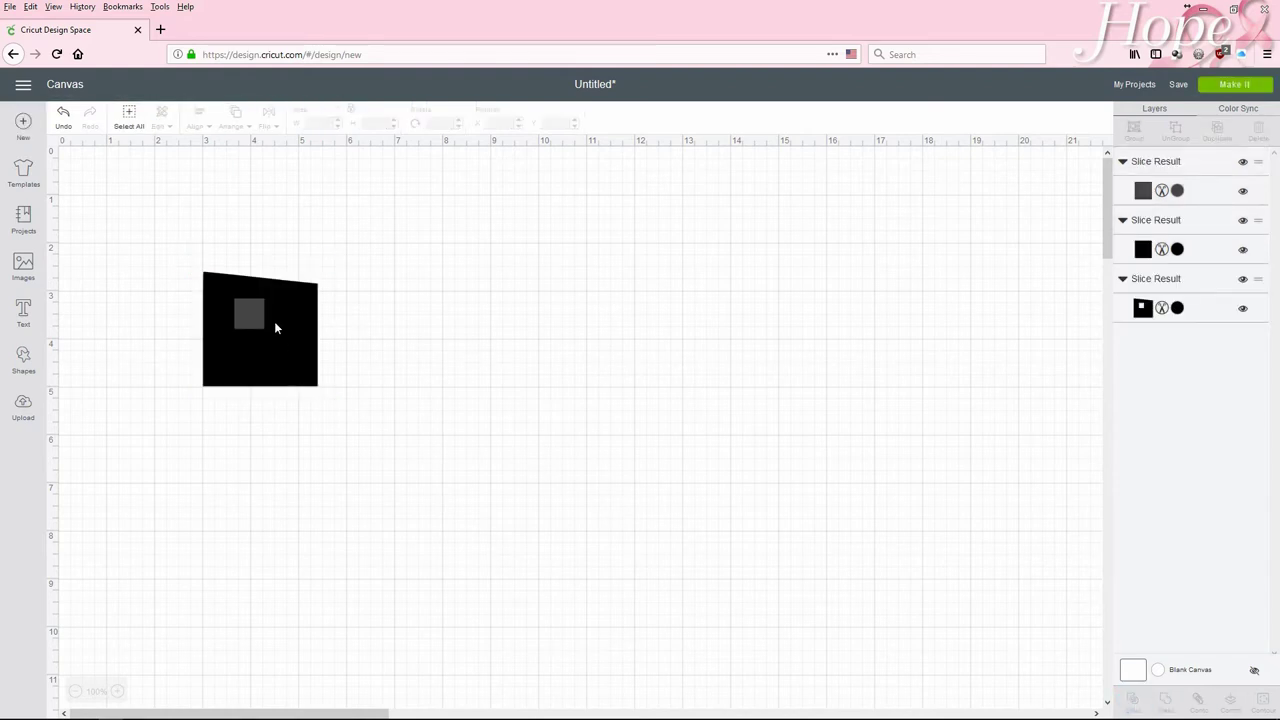
left_click_drag(258, 342, 252, 450)
Delete the two leftover window pieces and move the cut wall to about X 2.056, Y 2.625.
left_click(257, 322)
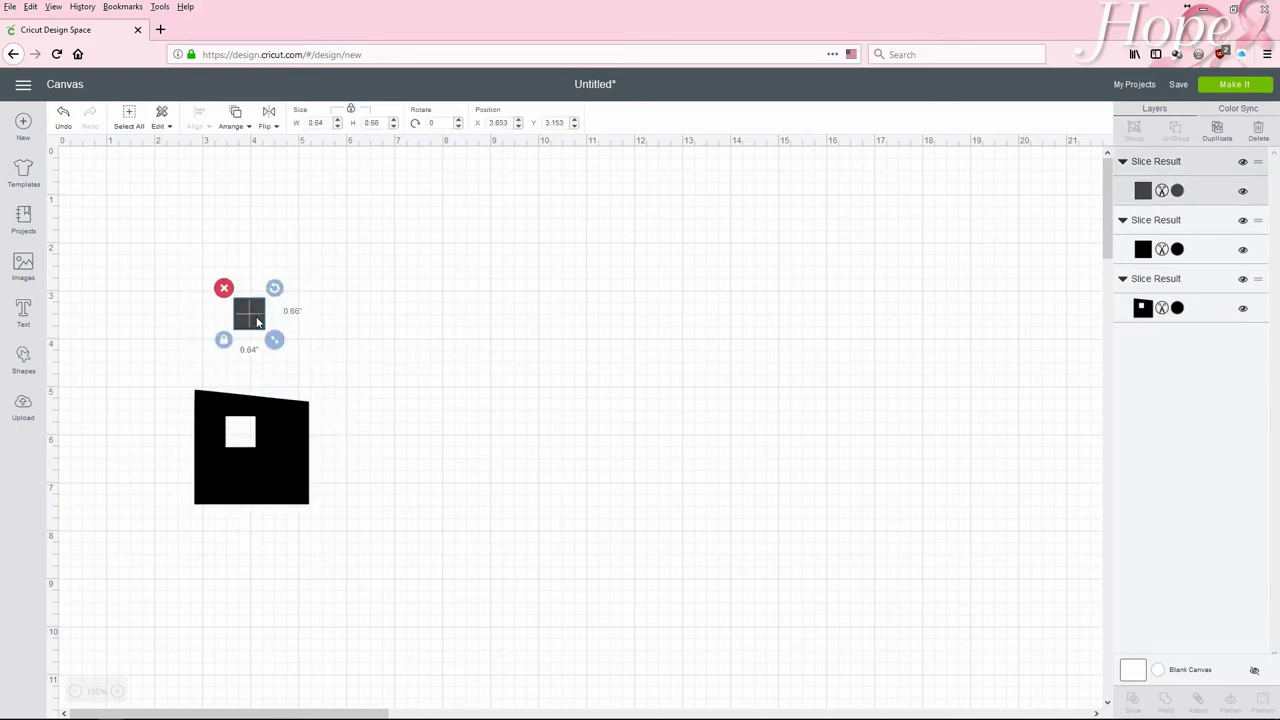
left_click(223, 288)
left_click(249, 312)
left_click(223, 288)
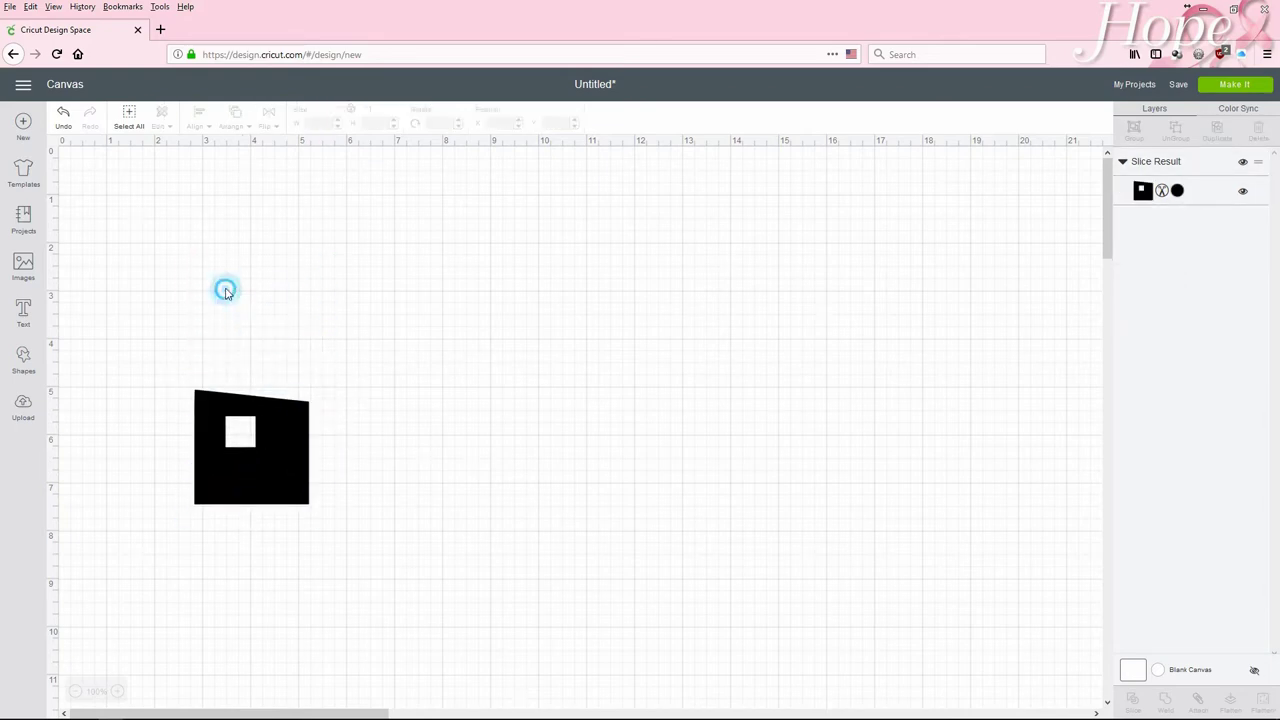
left_click_drag(289, 483, 253, 370)
left_click(451, 371)
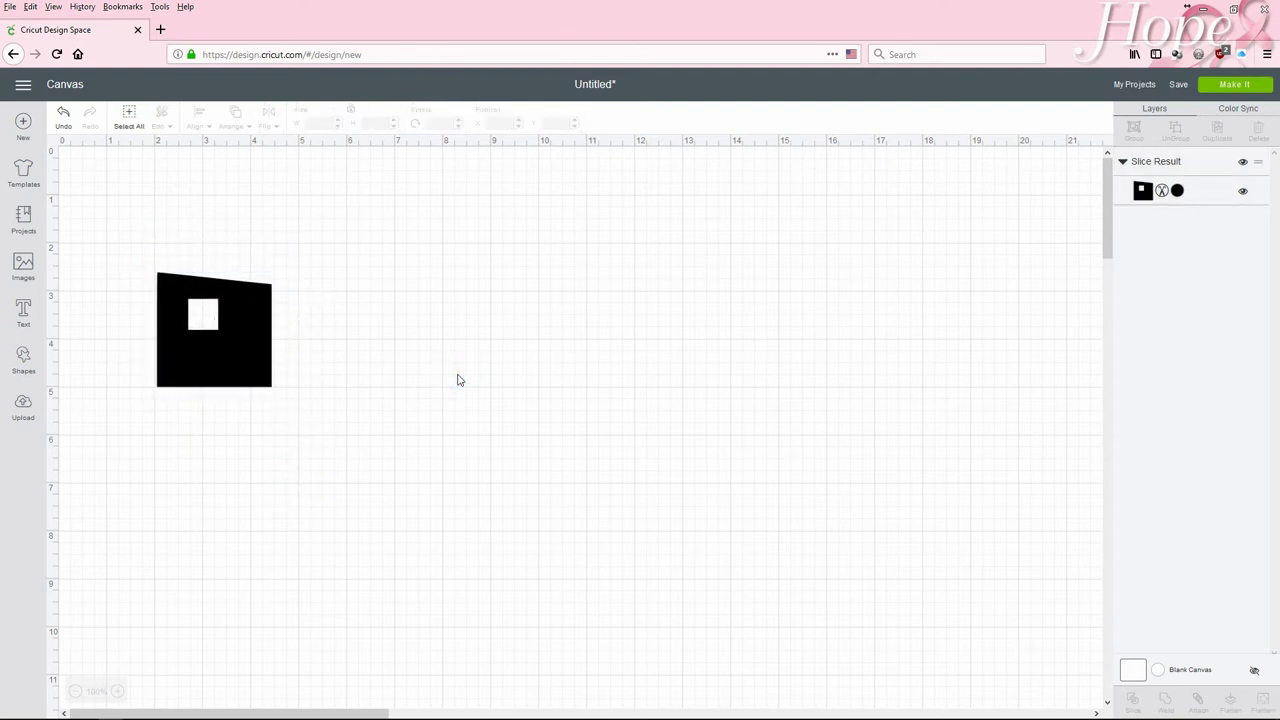
Copy and paste the wall with the window, placing the copy beside the original at about X 5.153, Y 2.639.
left_click_drag(102, 215, 459, 478)
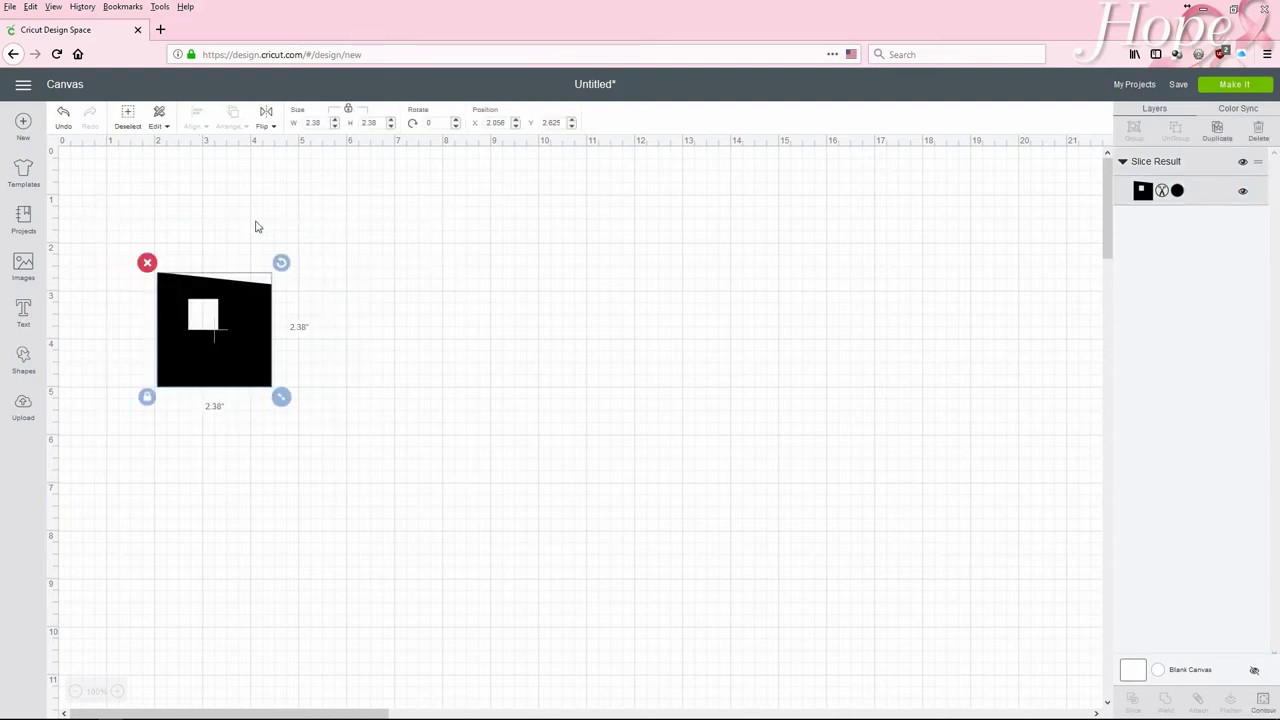
right_click(243, 322)
left_click(258, 395)
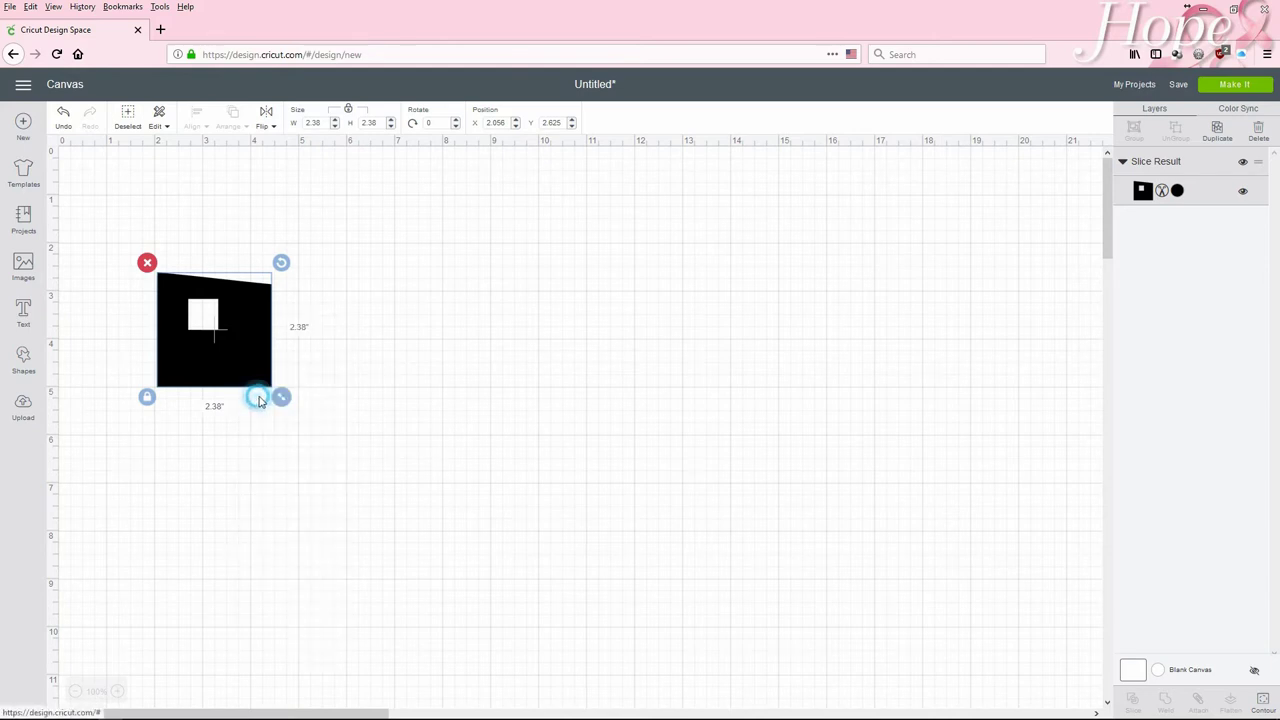
left_click(336, 355)
right_click(336, 355)
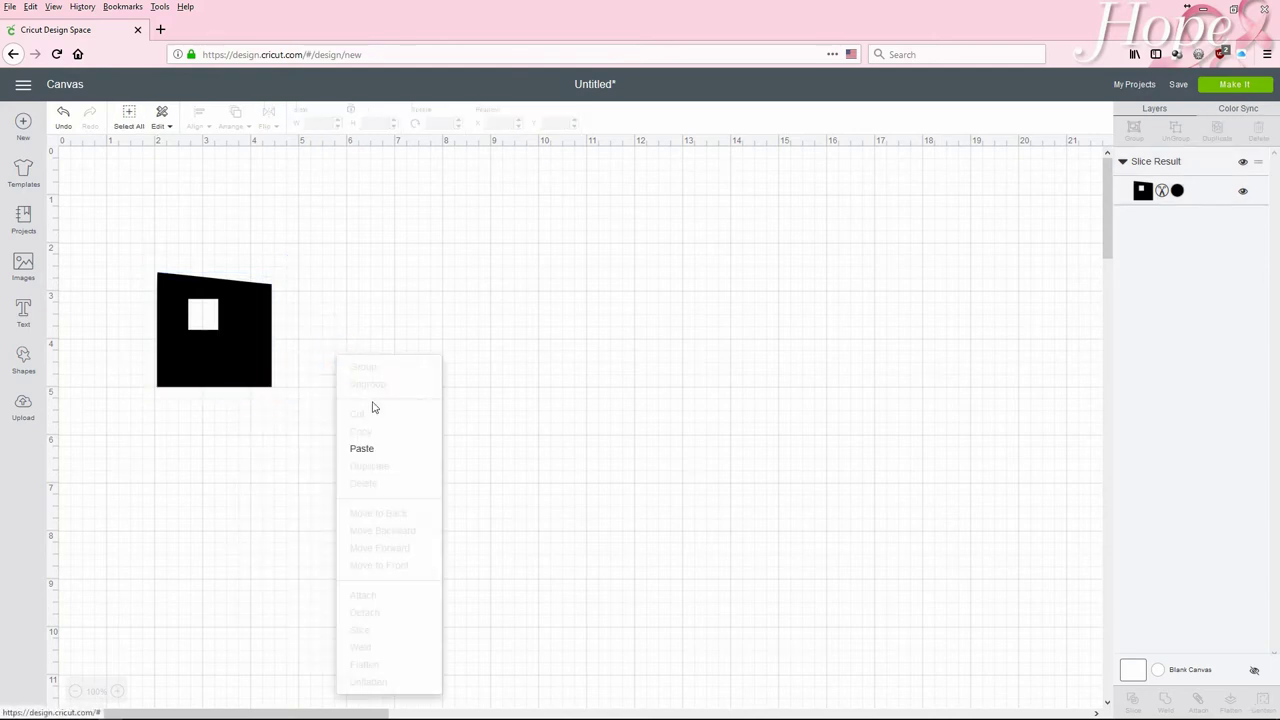
left_click(372, 448)
left_click_drag(276, 404, 393, 373)
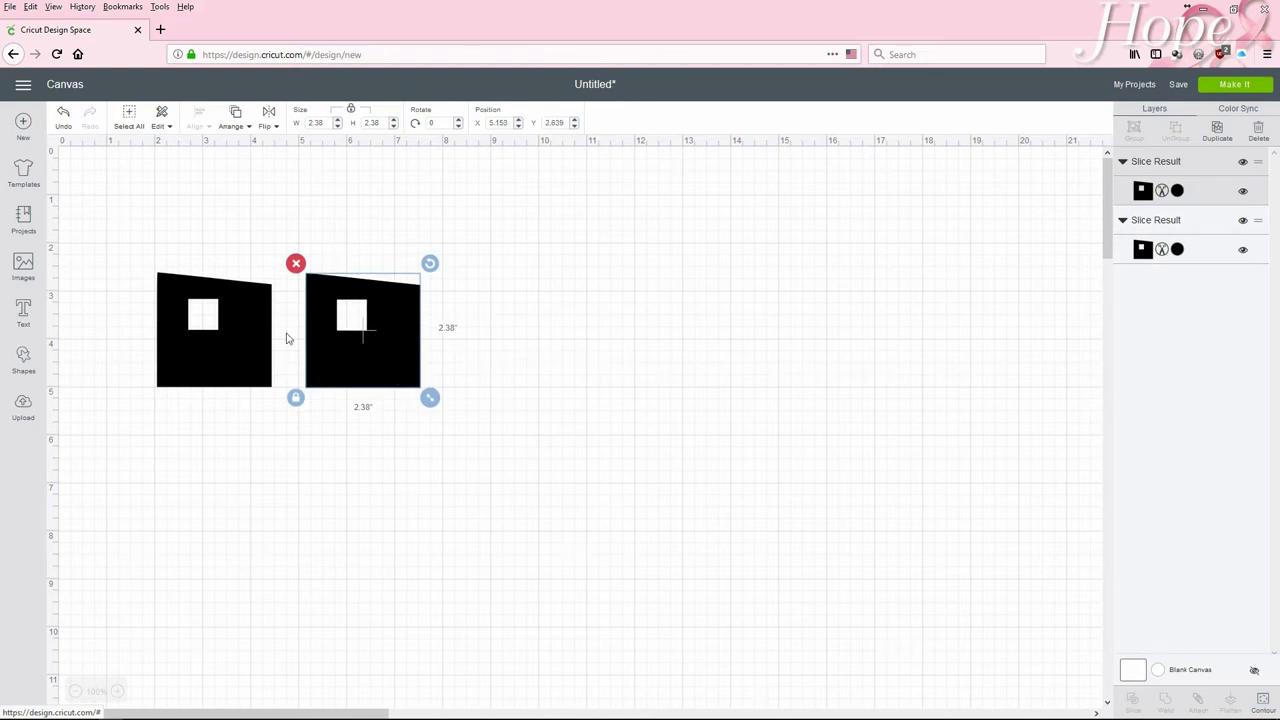
left_click(543, 345)
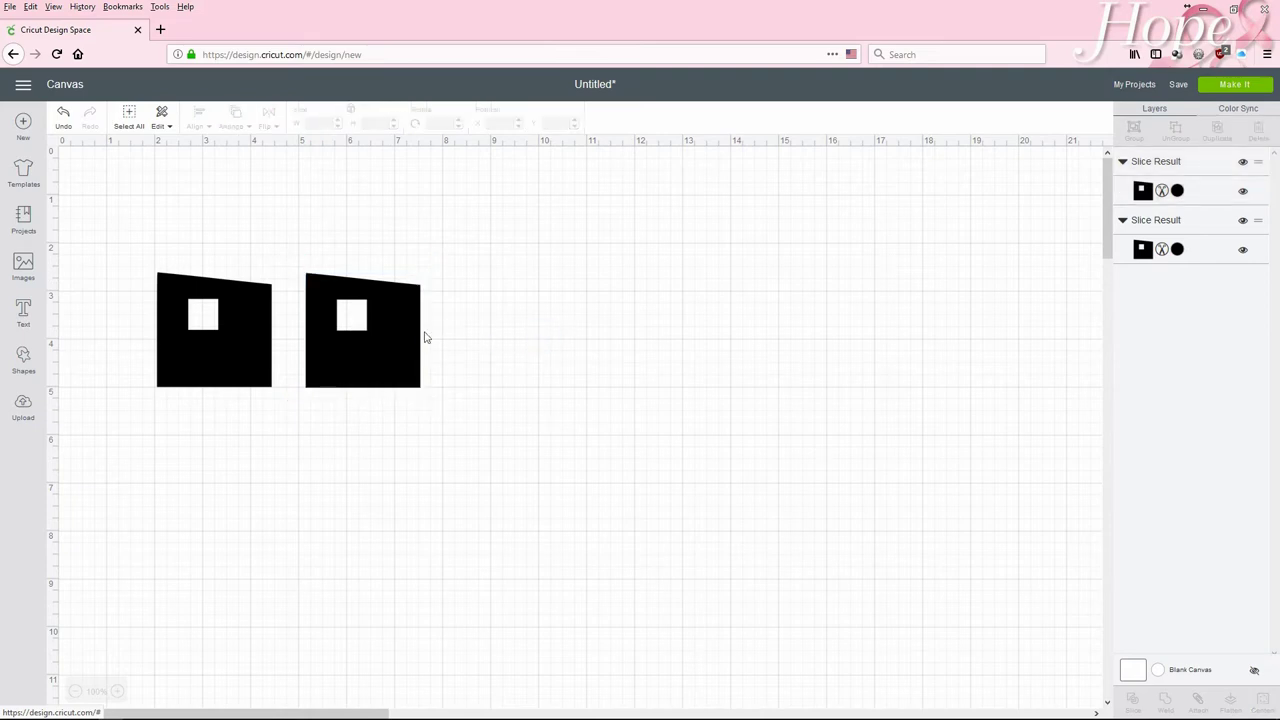
Flip the wall copy horizontally and move it close beside the original wall.
left_click(310, 297)
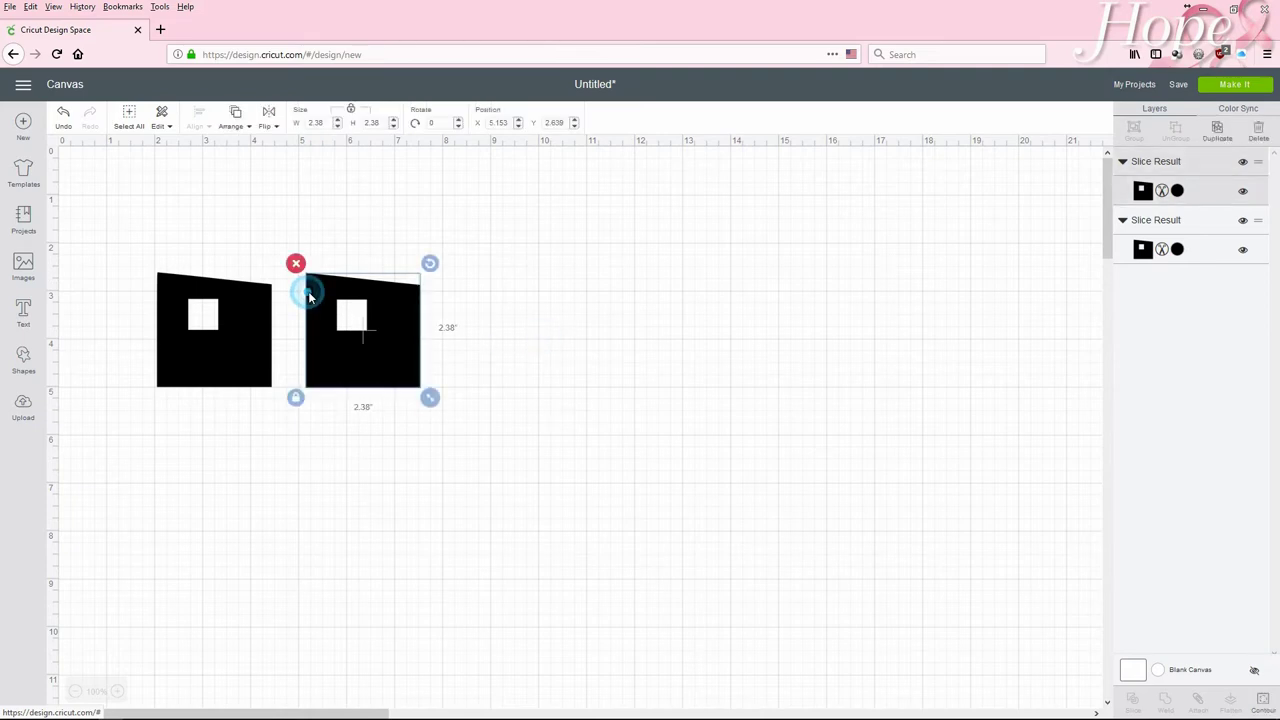
left_click(250, 127)
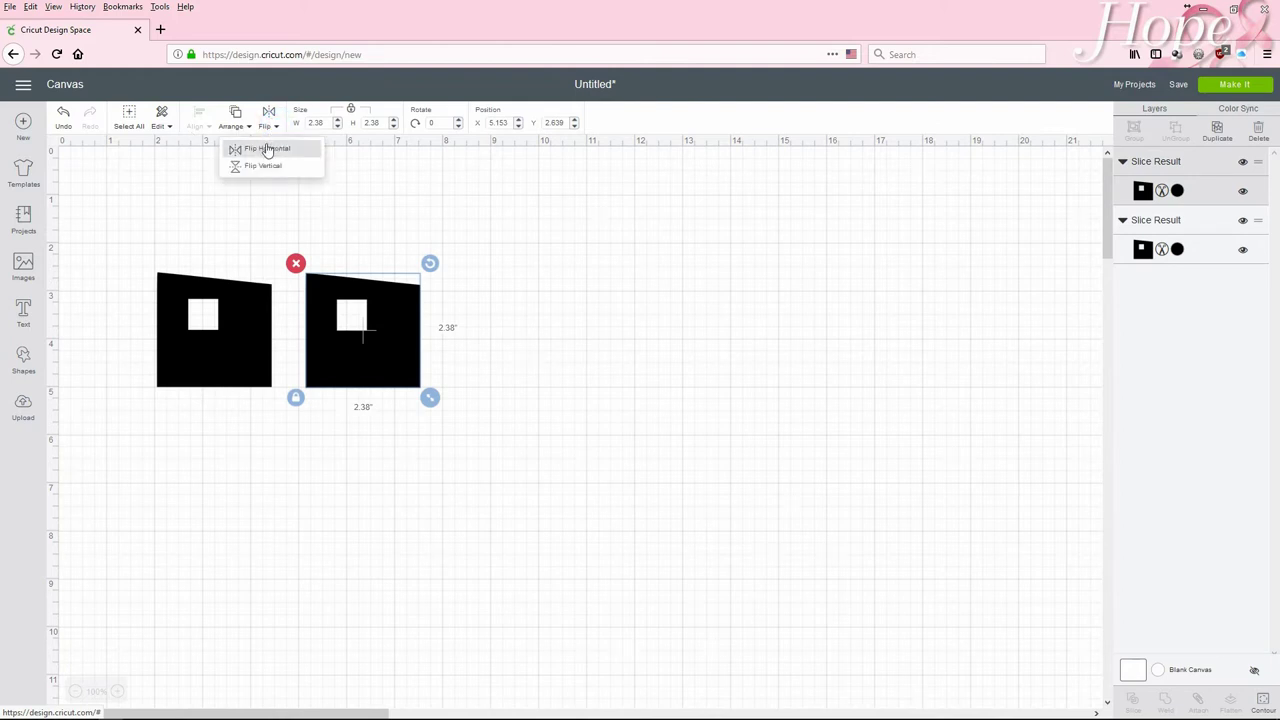
left_click(266, 148)
left_click_drag(351, 380, 322, 381)
left_click(614, 383)
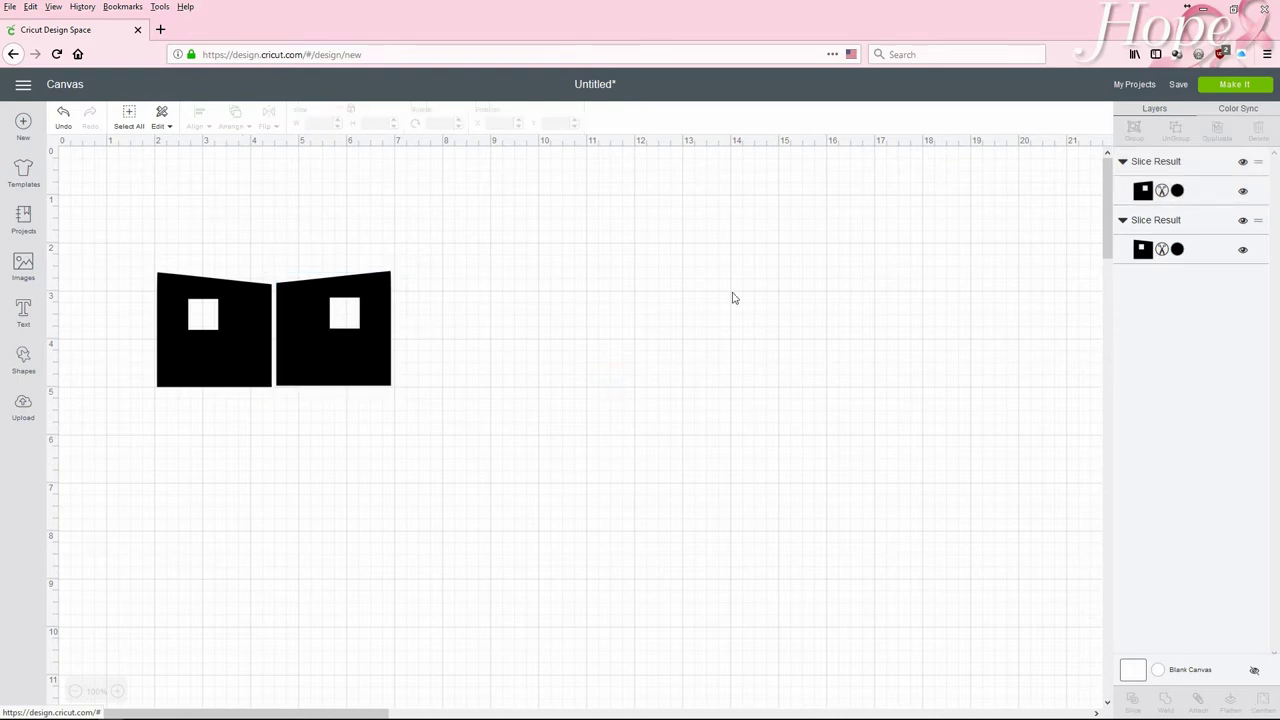
Move both side walls together down the canvas, with their top edges just below the 8-inch mark.
left_click(120, 230)
left_click_drag(120, 230, 531, 449)
left_click_drag(357, 349, 361, 628)
left_click(457, 397)
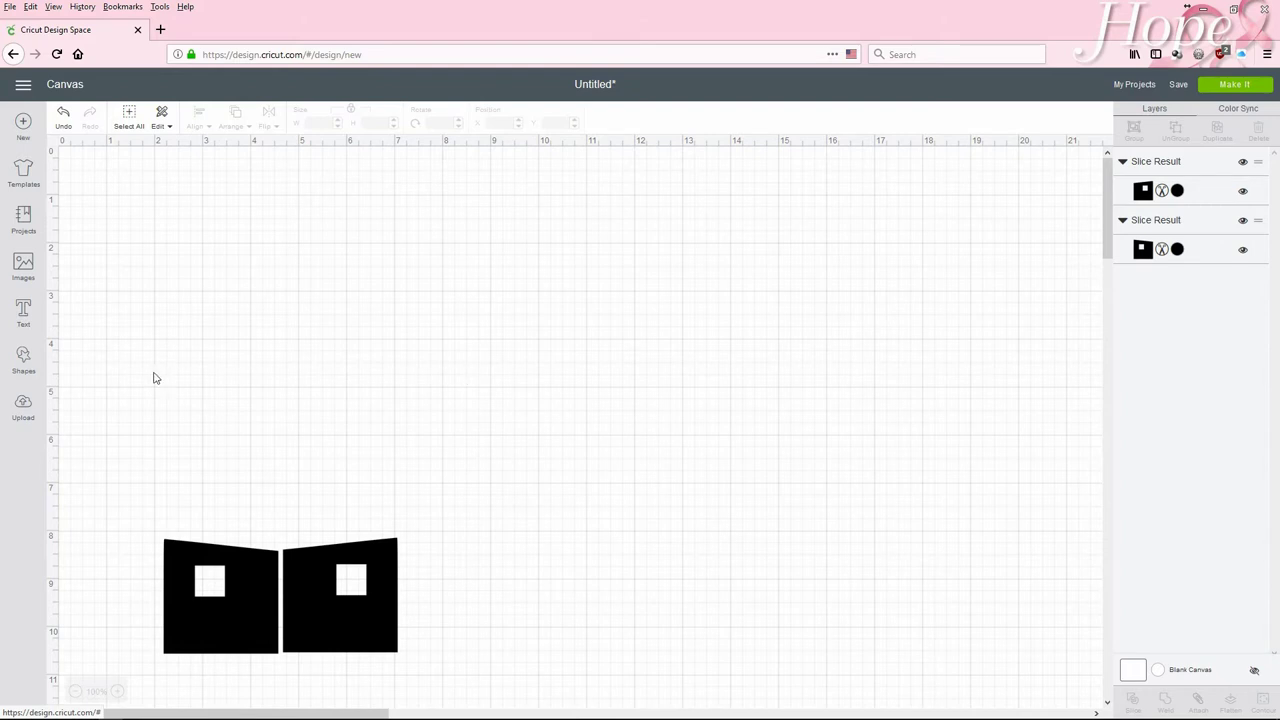
Insert a new square and move it above the side walls, to about X 4.333, Y 0.972.
left_click(25, 362)
left_click(78, 280)
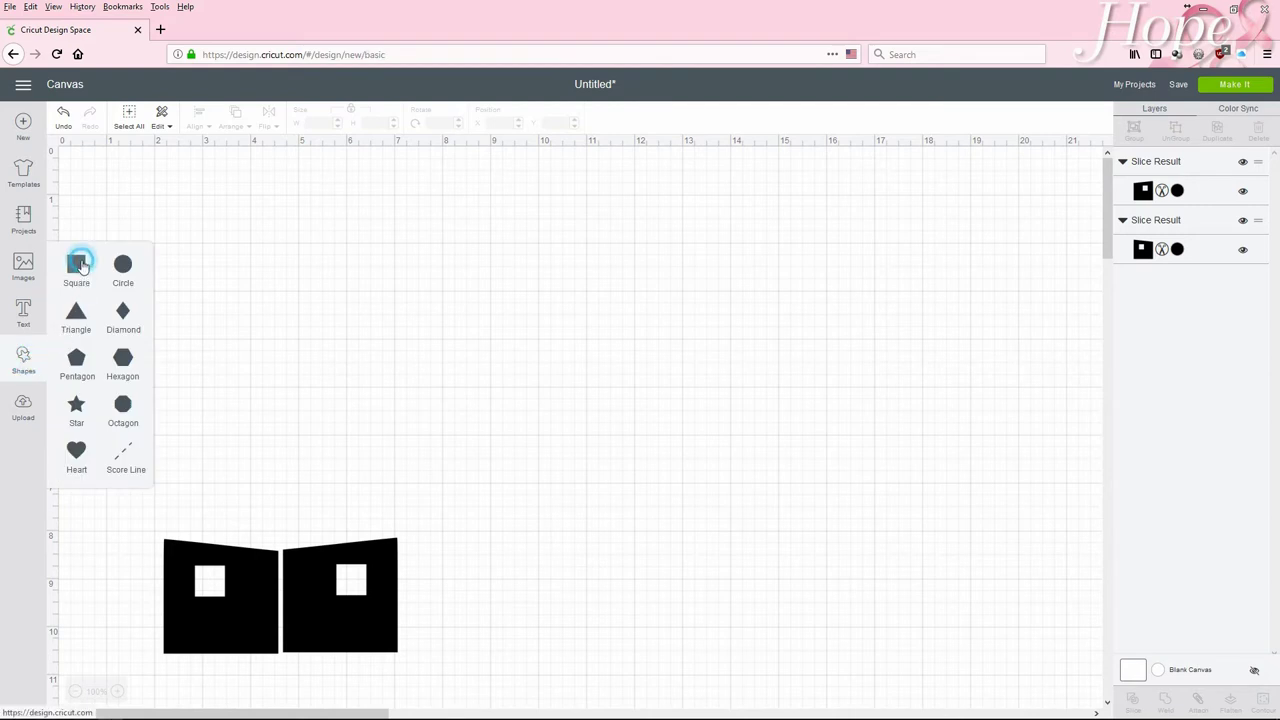
left_click_drag(287, 309, 375, 236)
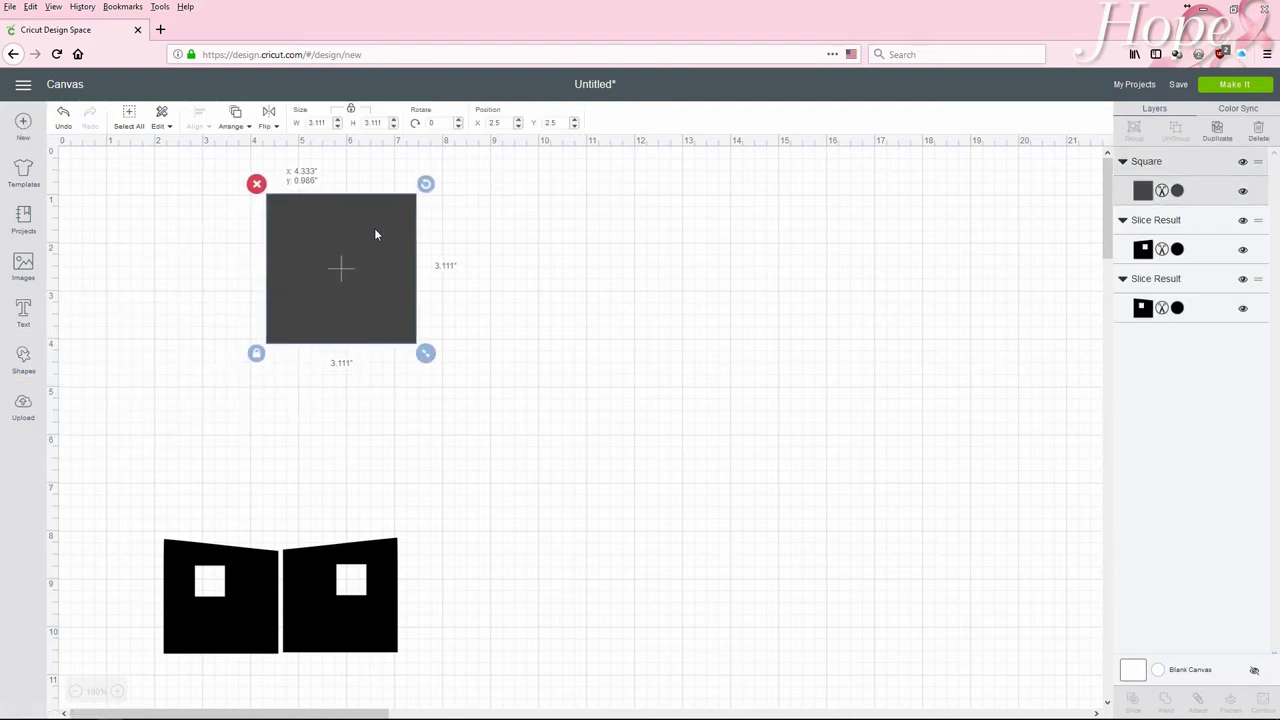
Set the new square to 1.88" wide by 2.38" high with proportions unlocked, and move it above the first side wall.
left_click(351, 109)
double_click(325, 122)
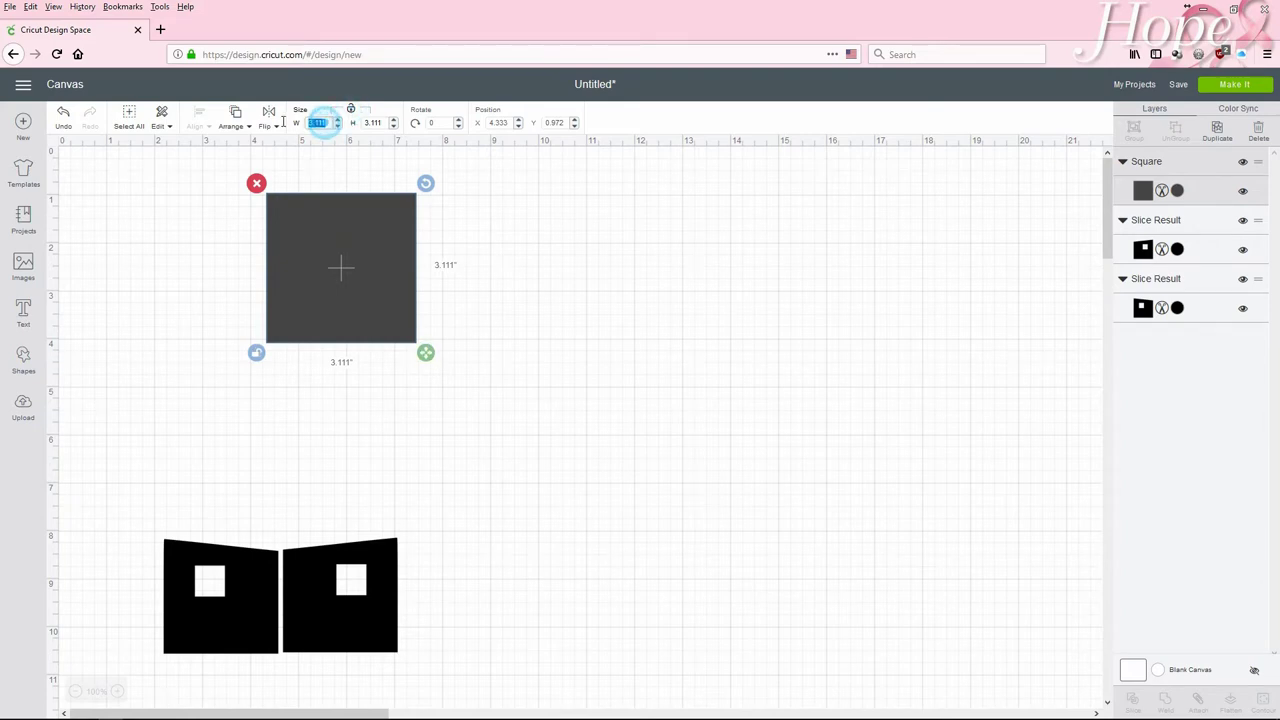
type("1.88")
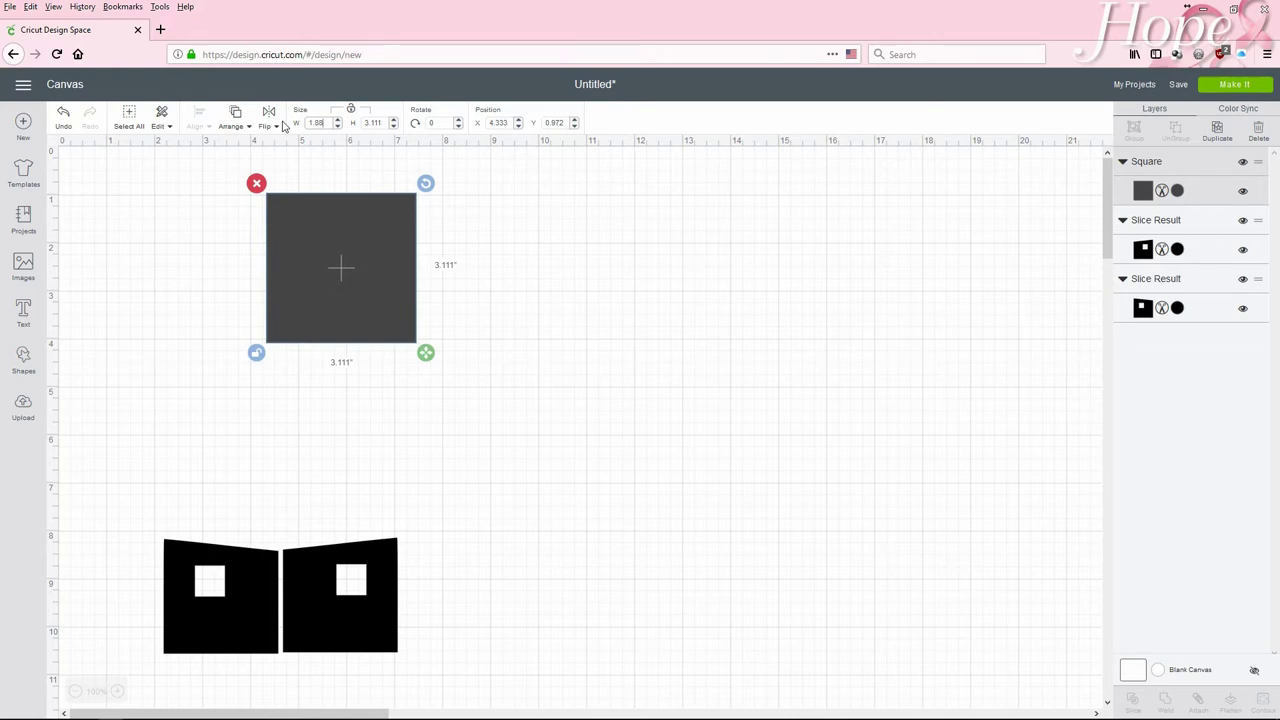
key("Tab")
type("2")
key("Return")
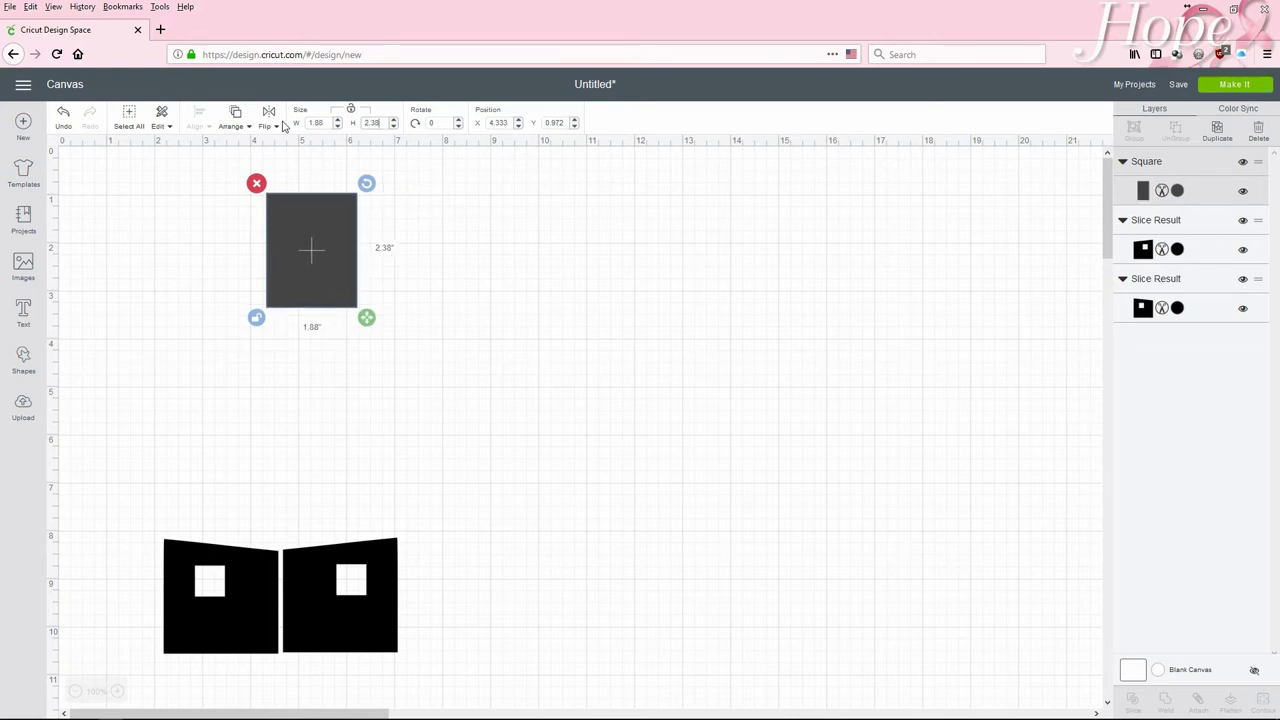
left_click_drag(310, 254, 214, 252)
left_click(626, 338)
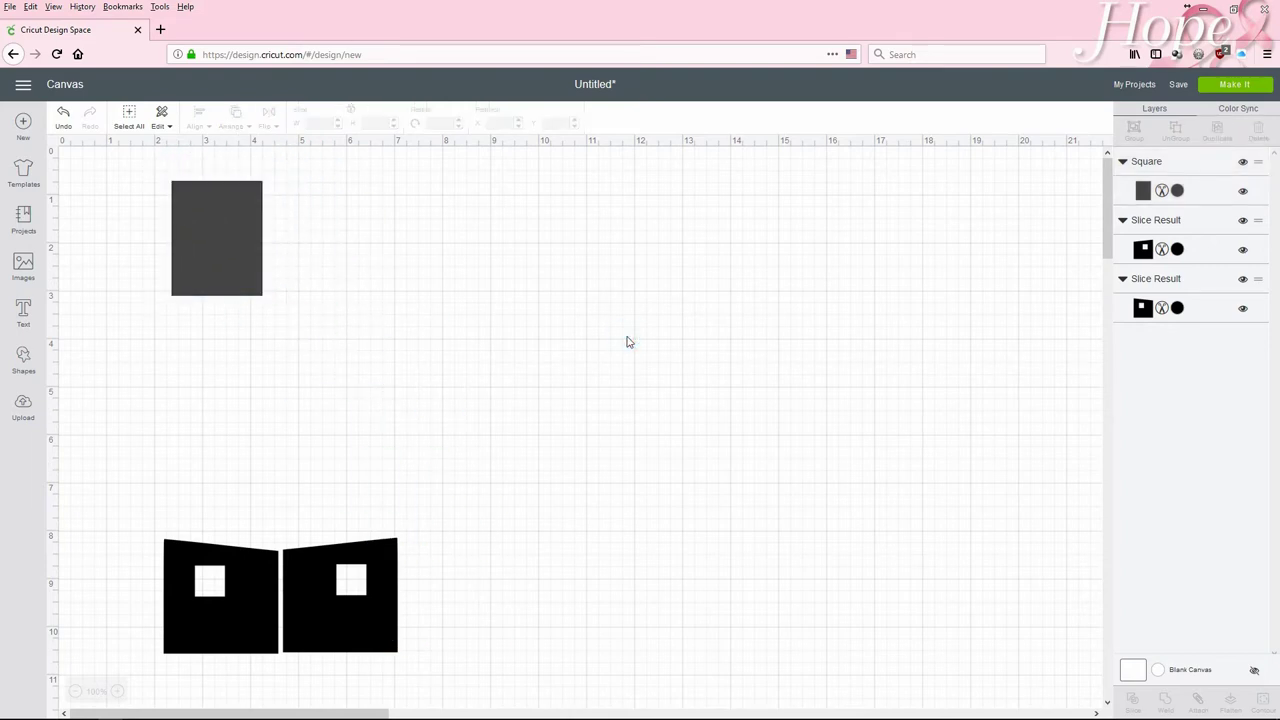
Insert another square and move it beside the 1.88" by 2.38" panel, to about X 6.944, Y 2.375.
left_click(23, 356)
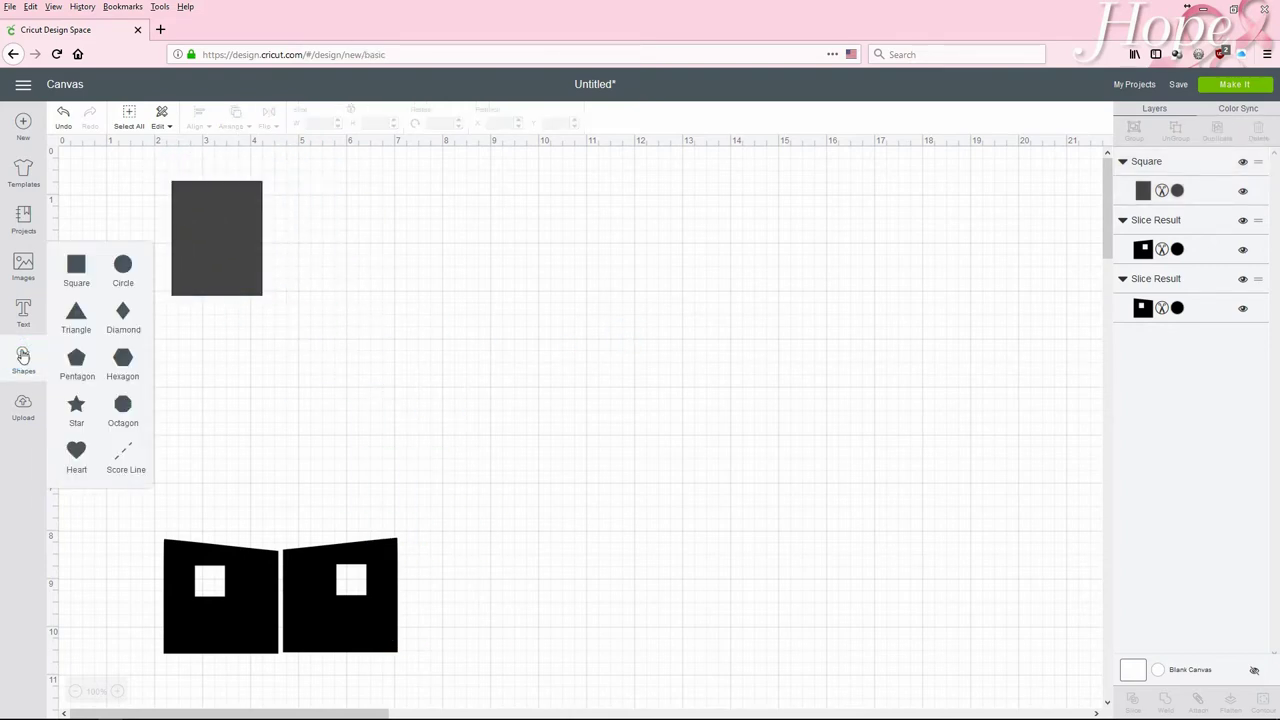
left_click(77, 266)
left_click_drag(270, 349, 471, 317)
Size the added square to 0.75" by 1.75" with proportions unlocked, and place it on the larger panel at about X 2.681, Y 1.333.
left_click(352, 112)
left_click_drag(329, 121, 304, 121)
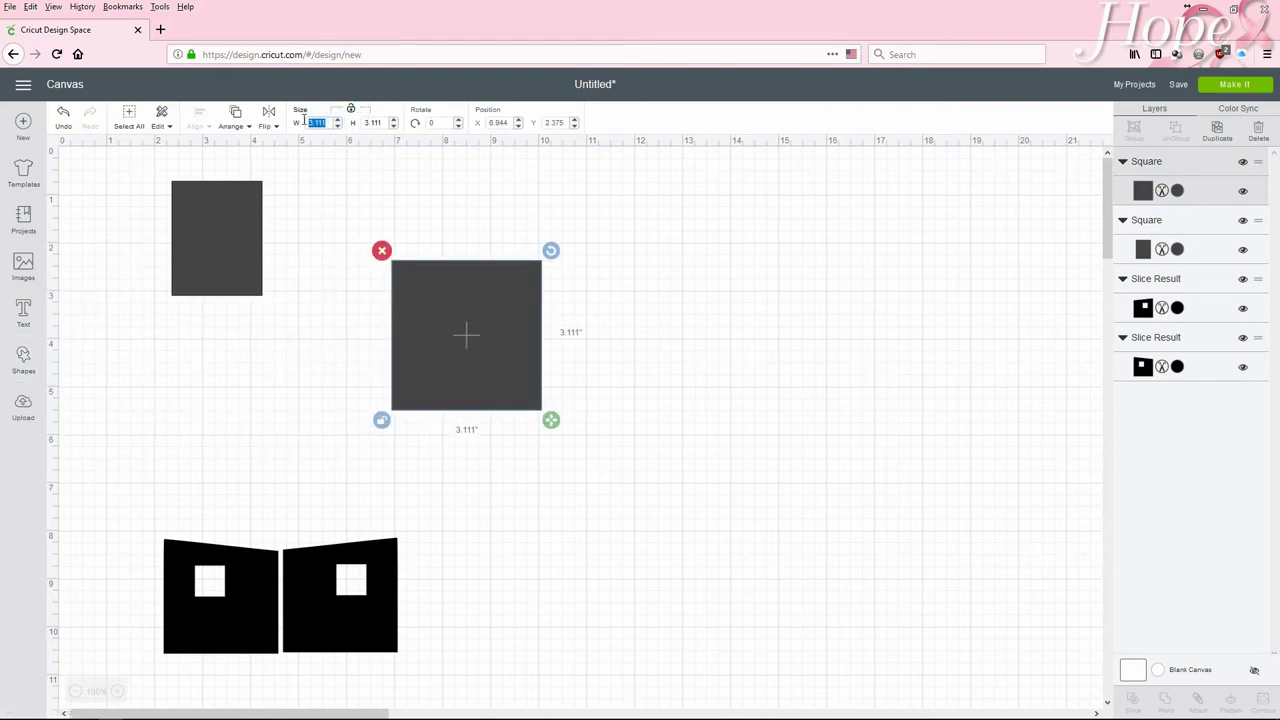
key("BackSpace")
type(".75")
key("Tab")
type("1")
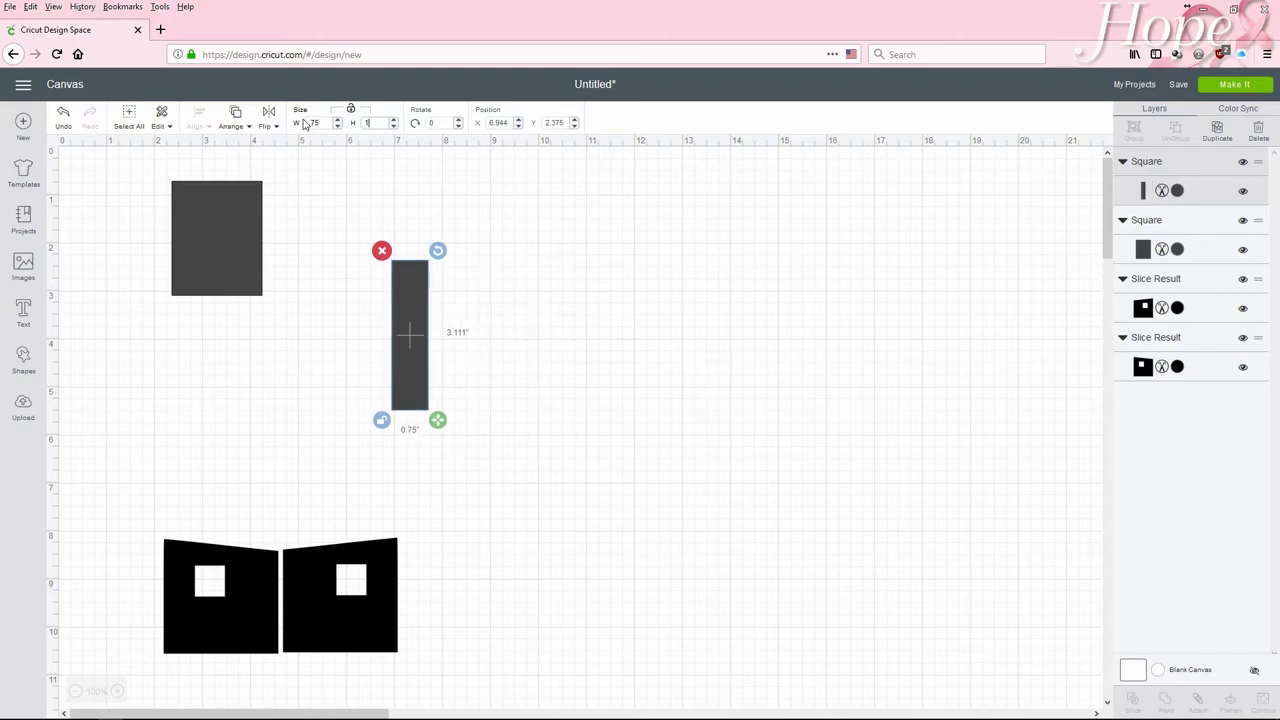
key("Return")
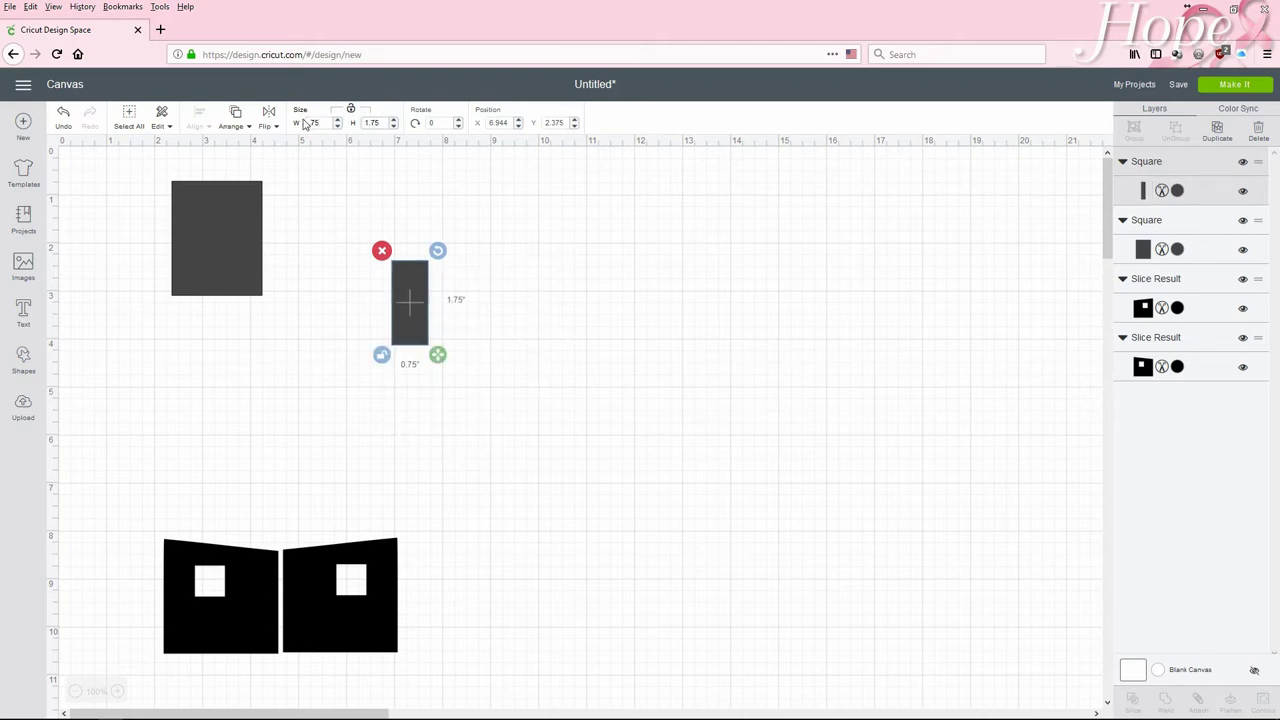
left_click_drag(417, 310, 204, 260)
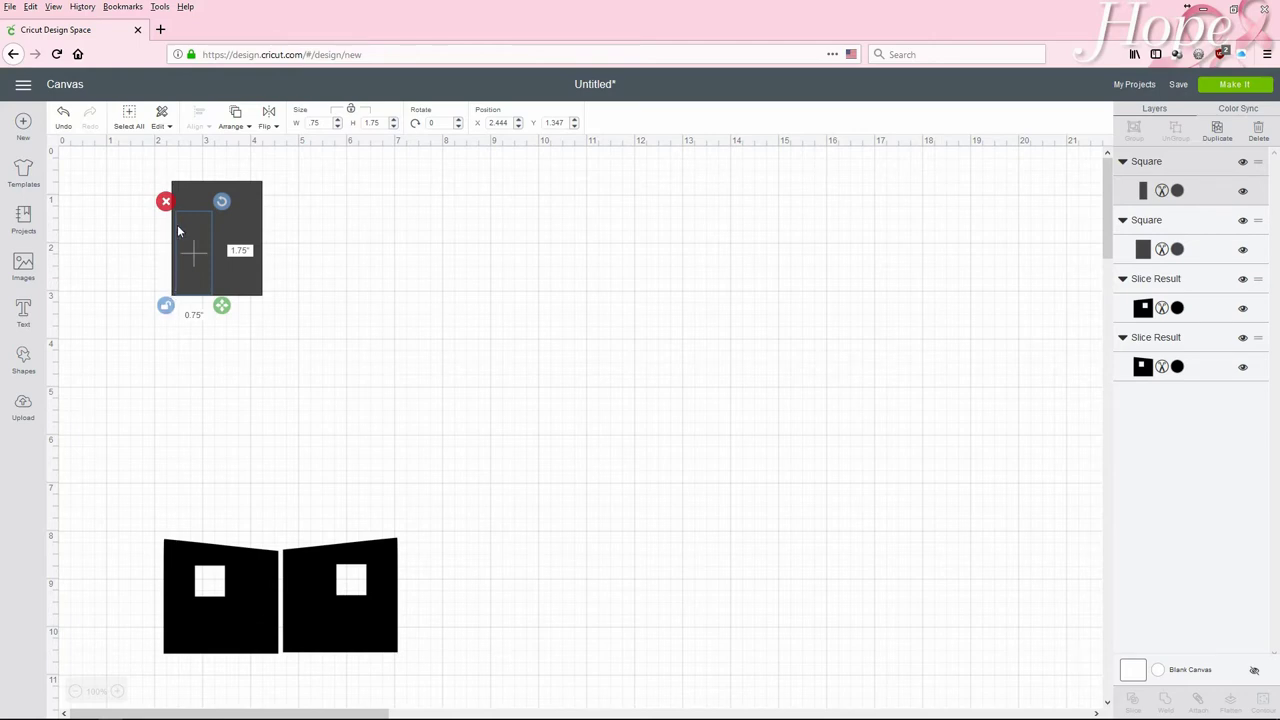
left_click_drag(191, 253, 204, 263)
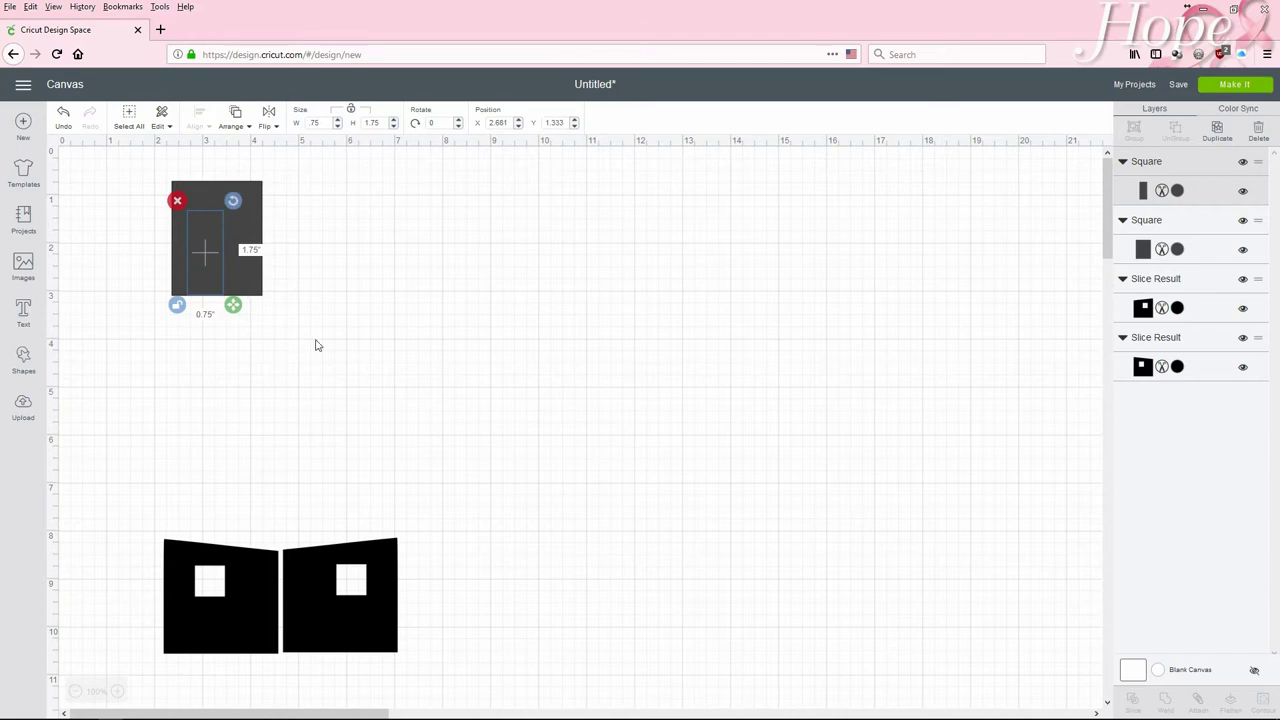
Bottom-align the 0.75" by 1.75" door rectangle with the larger panel and slice the two shapes.
left_click(314, 342)
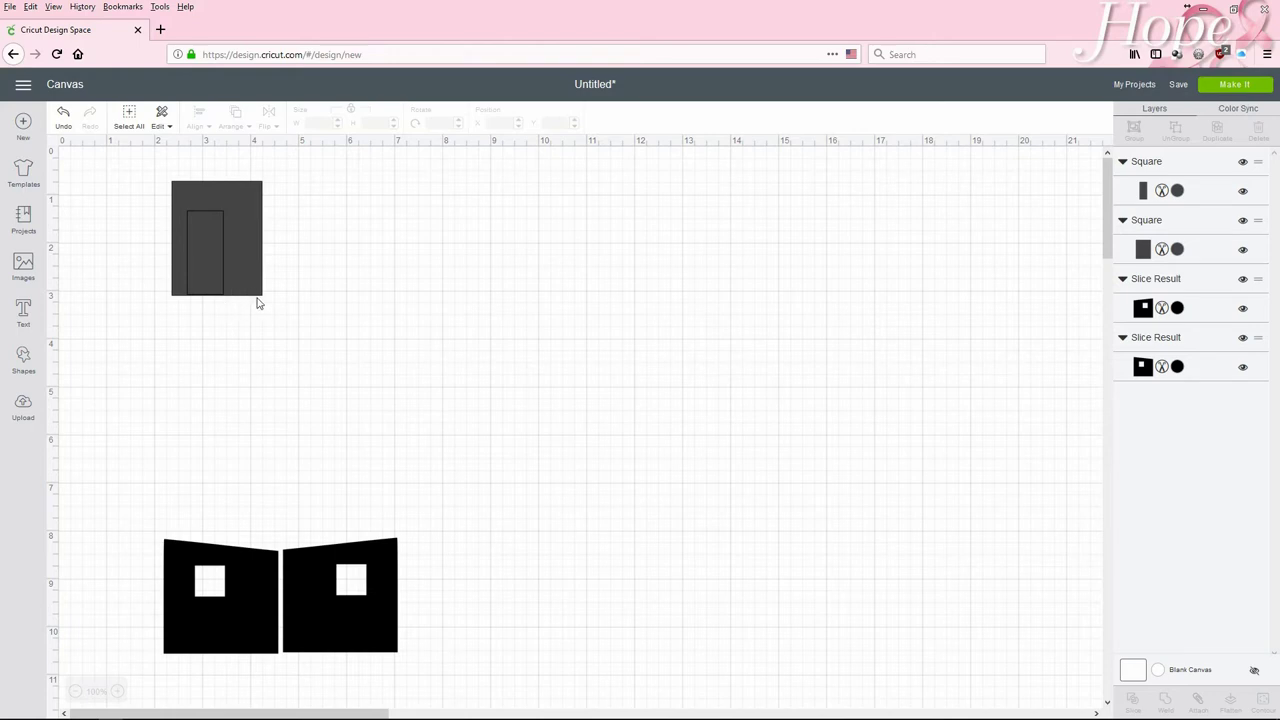
left_click_drag(143, 165, 300, 343)
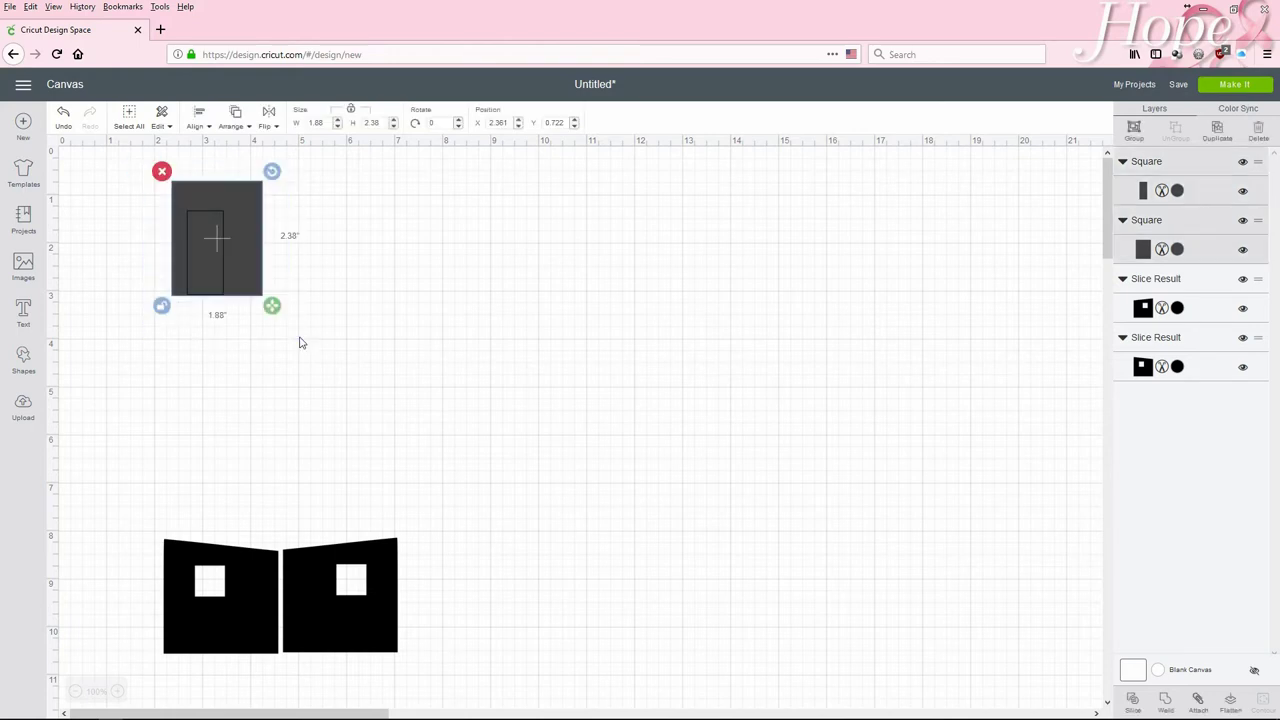
left_click(198, 120)
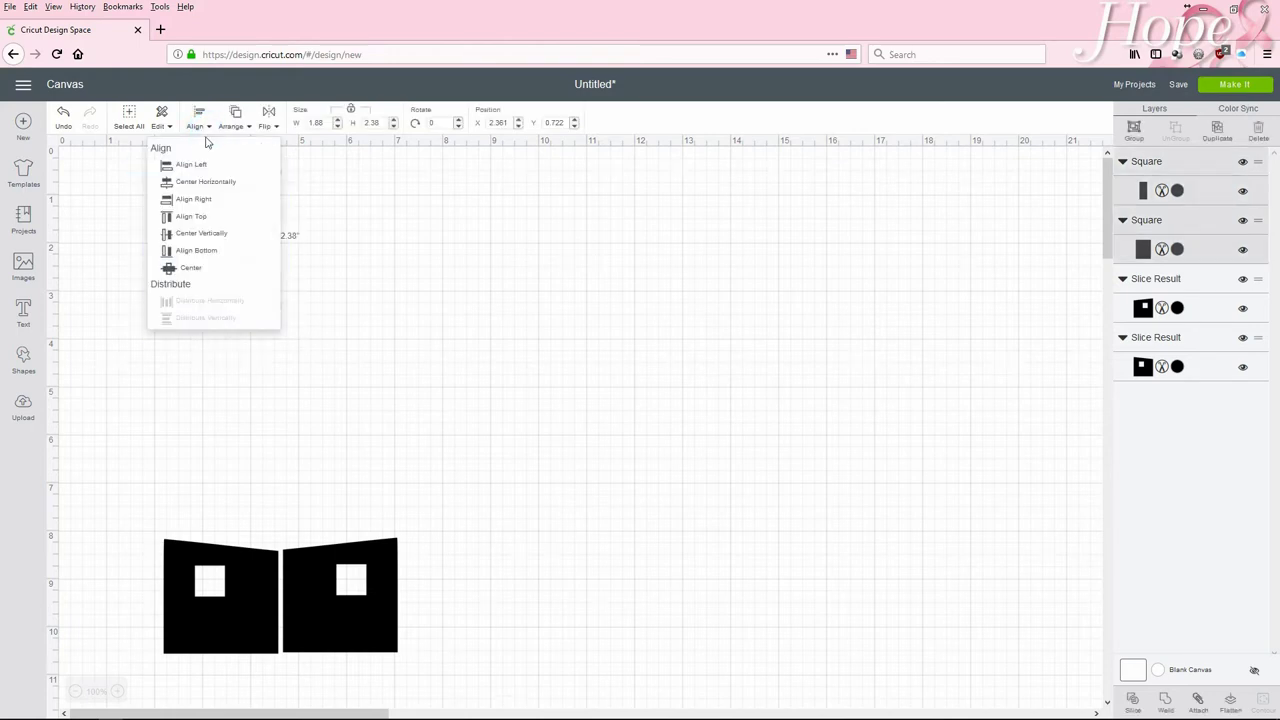
left_click(197, 251)
left_click(343, 304)
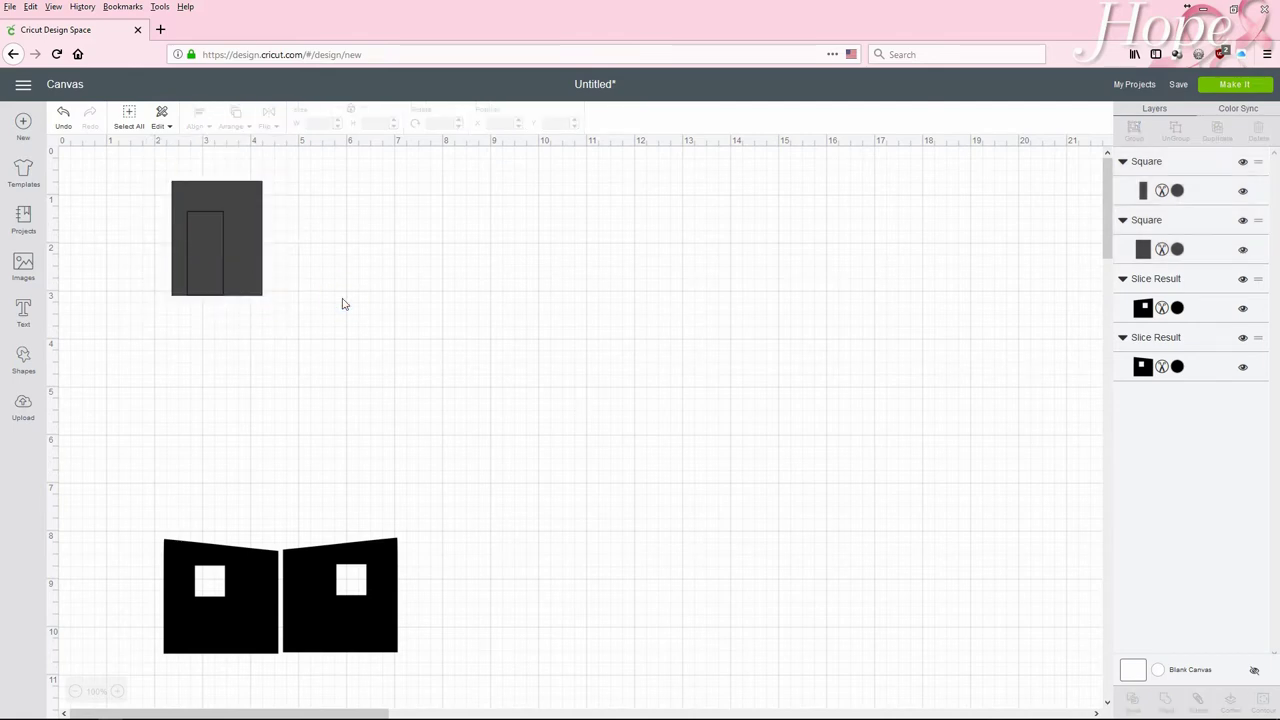
left_click_drag(143, 166, 323, 320)
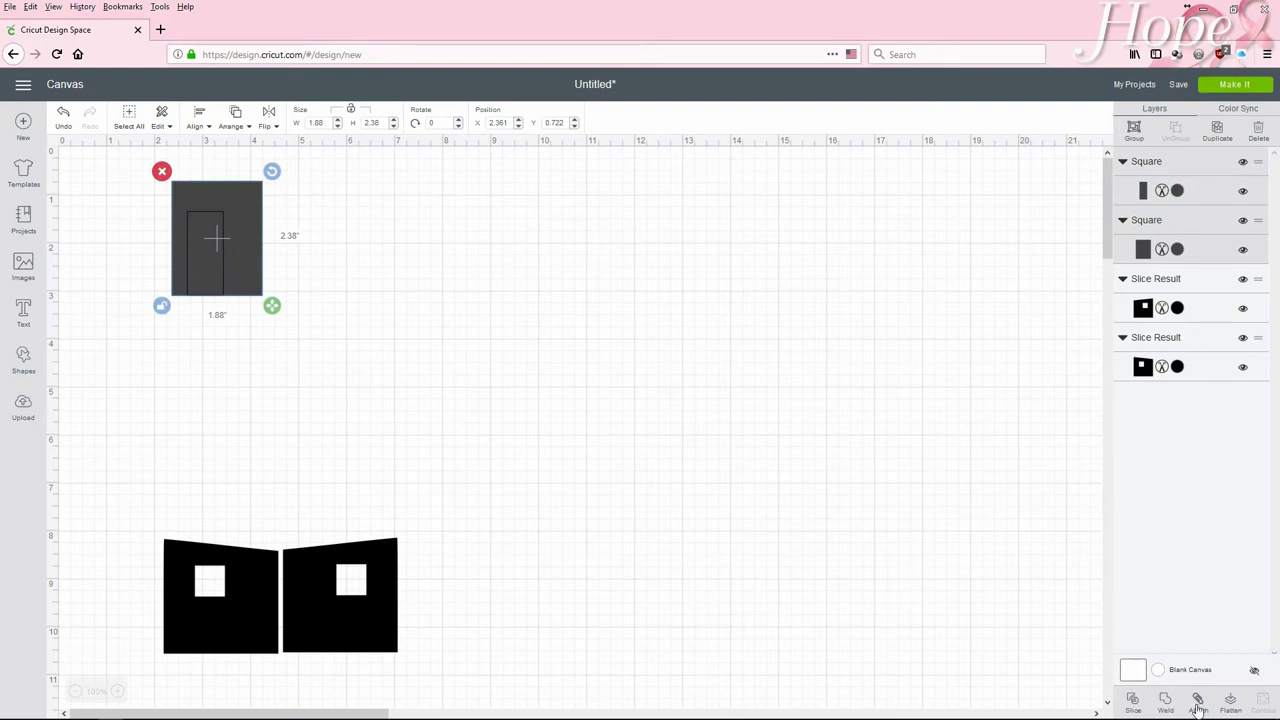
left_click(1135, 705)
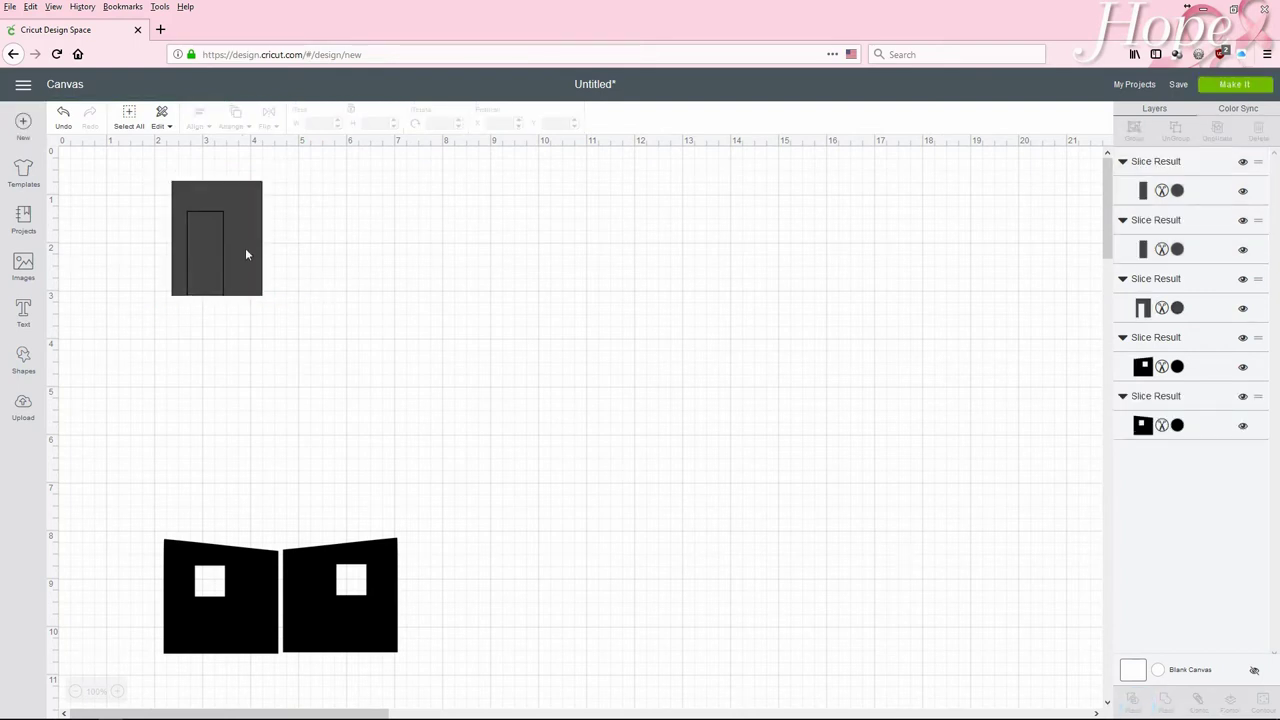
Delete the leftover door pieces from the slice and move the wall with the doorway to about X 2.028, Y 0.556.
left_click_drag(220, 250, 220, 365)
left_click(206, 217)
left_click(168, 190)
left_click(199, 213)
left_click(176, 201)
left_click(217, 277)
left_click(176, 201)
left_click_drag(236, 346, 227, 224)
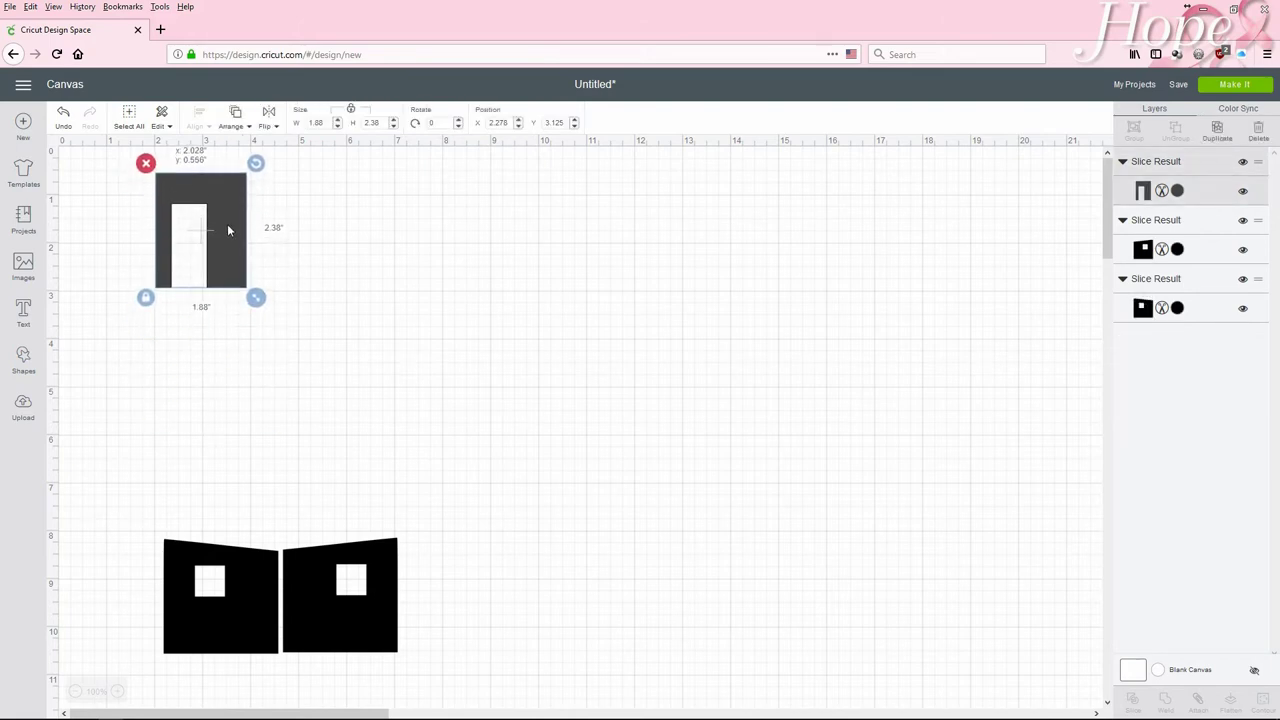
left_click(619, 318)
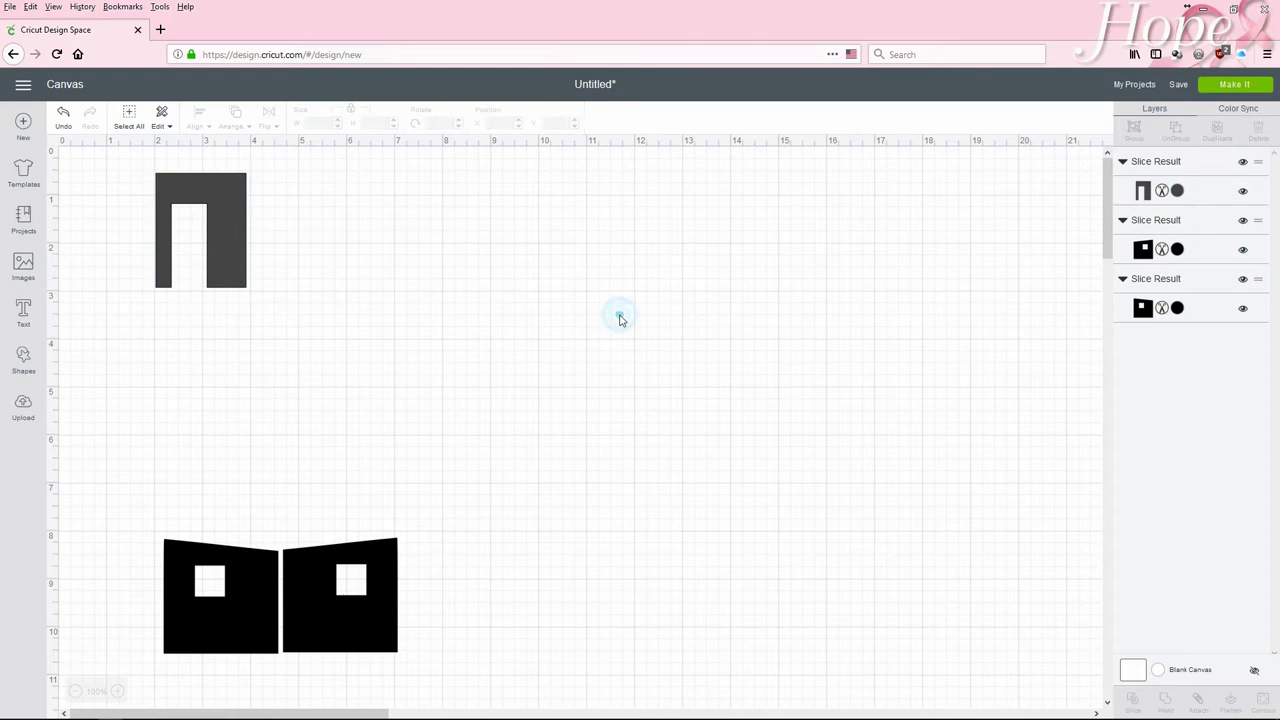
Insert a new square and move it to the right of the doorway wall, at about X 6.375, Y 2.222.
left_click(35, 357)
left_click(77, 266)
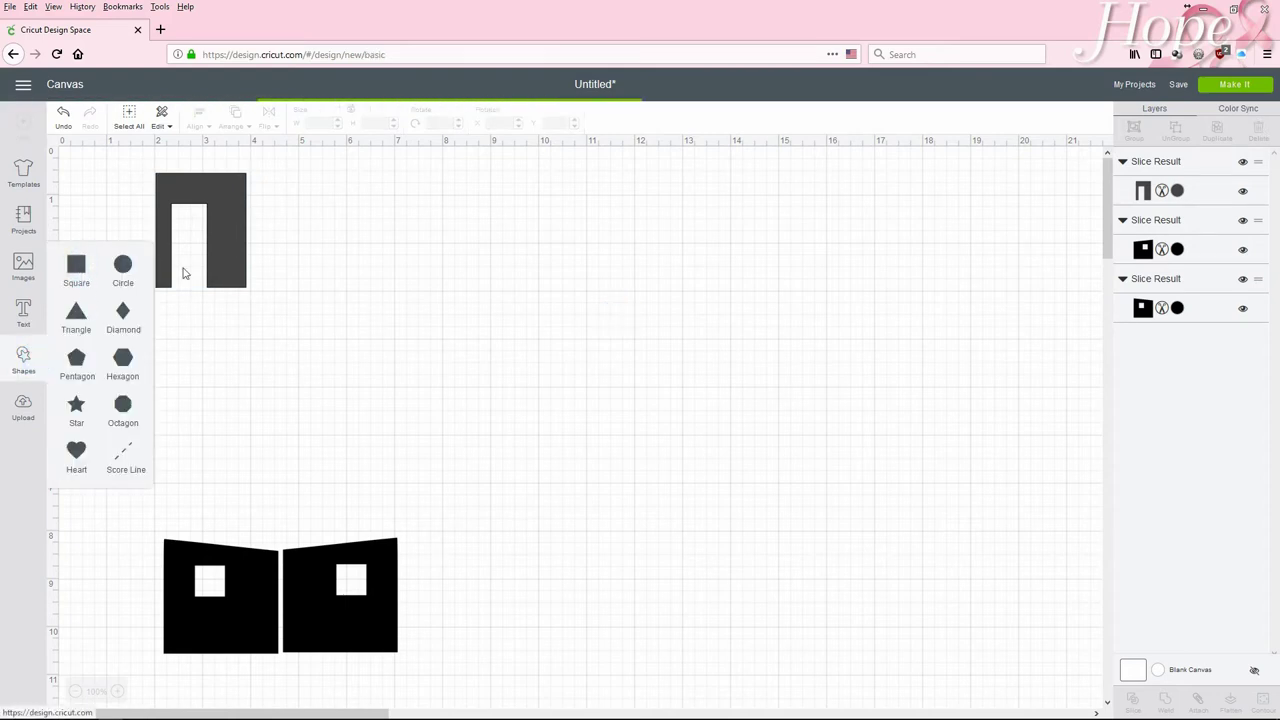
left_click_drag(281, 356, 424, 307)
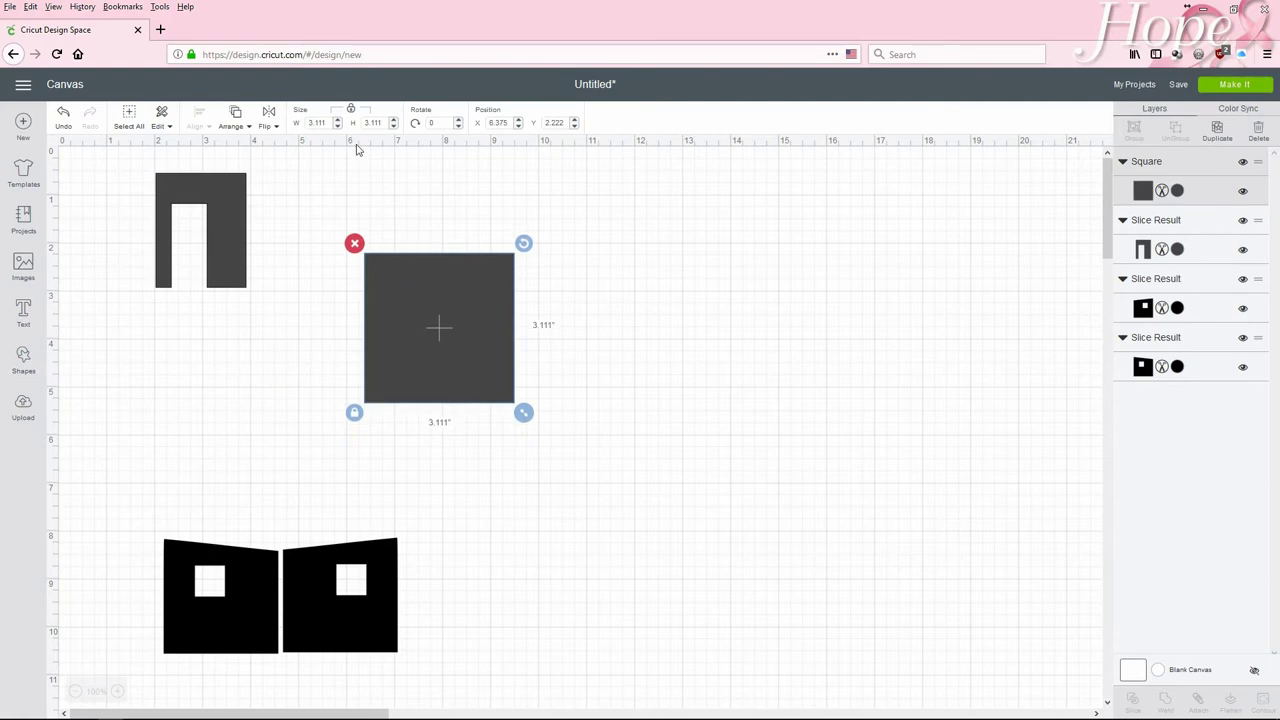
Size the new square to 1.88" wide by 2.13" high with proportions unlocked, and place it beside the doorway wall at about X 4.306, Y 0.694.
left_click(350, 113)
left_click_drag(331, 123, 294, 122)
type("1.88")
key("Tab")
type("2")
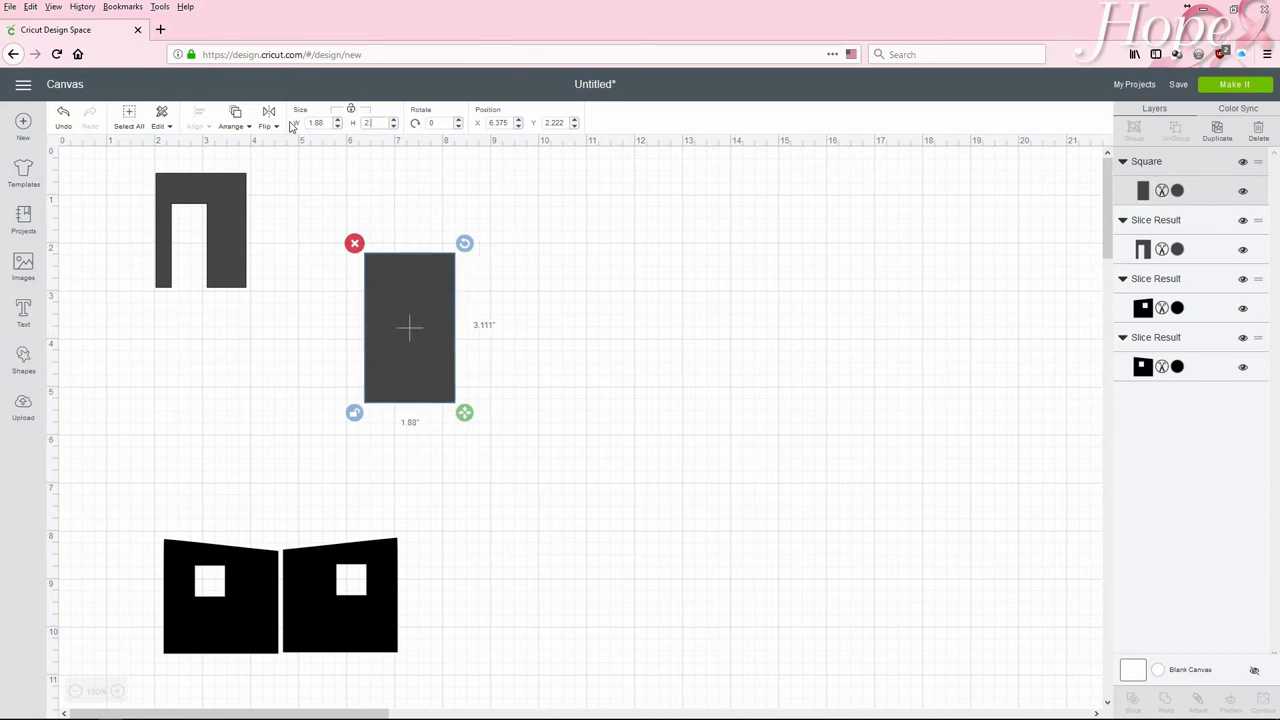
type(".13")
key("Return")
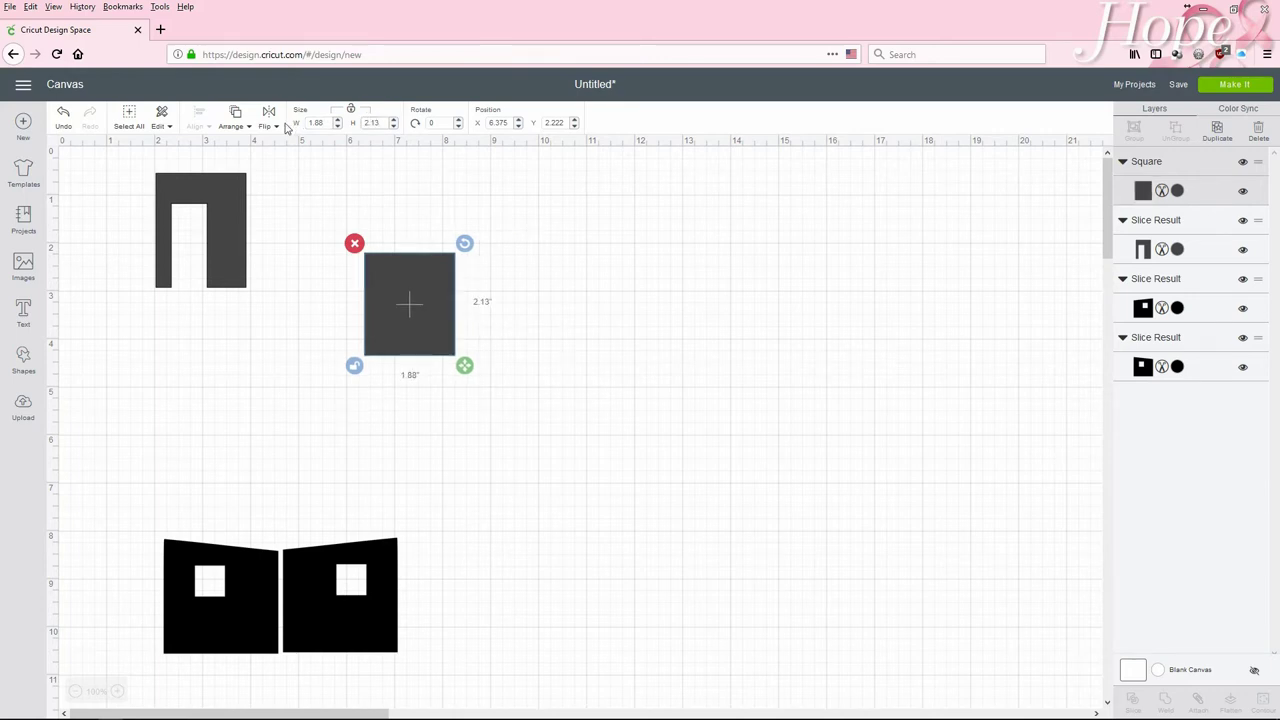
left_click_drag(410, 308, 332, 236)
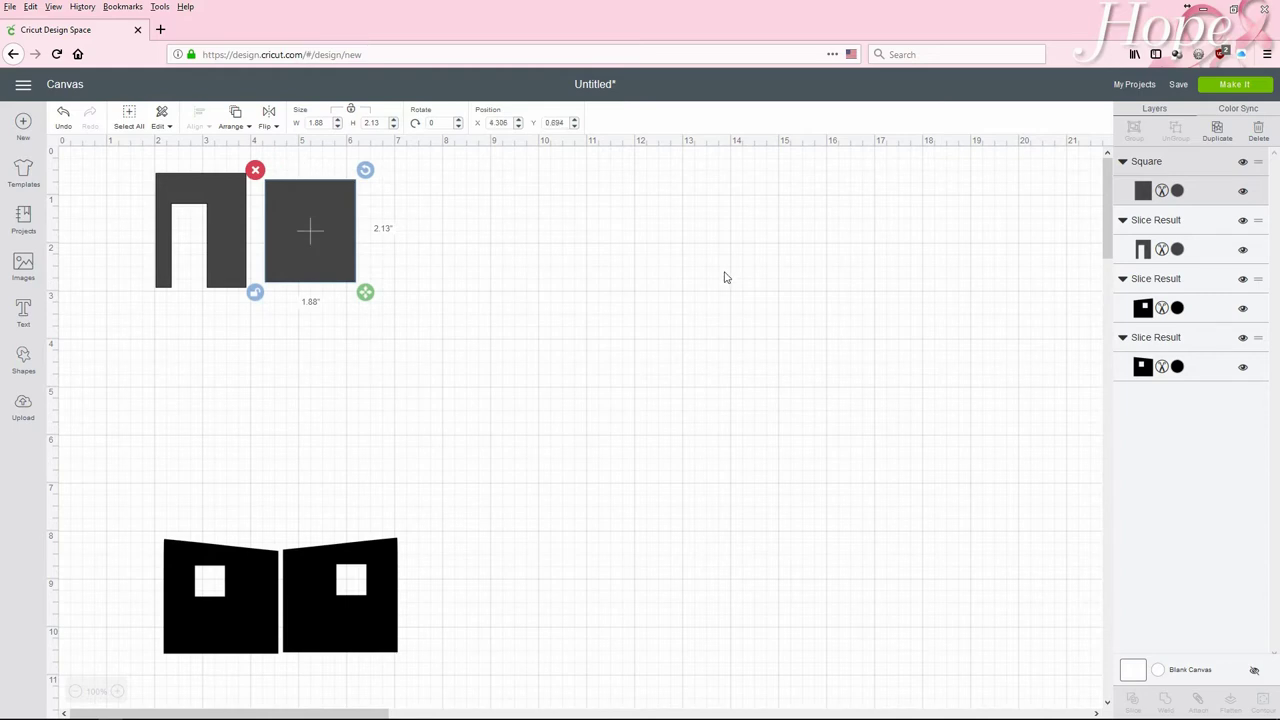
left_click(28, 362)
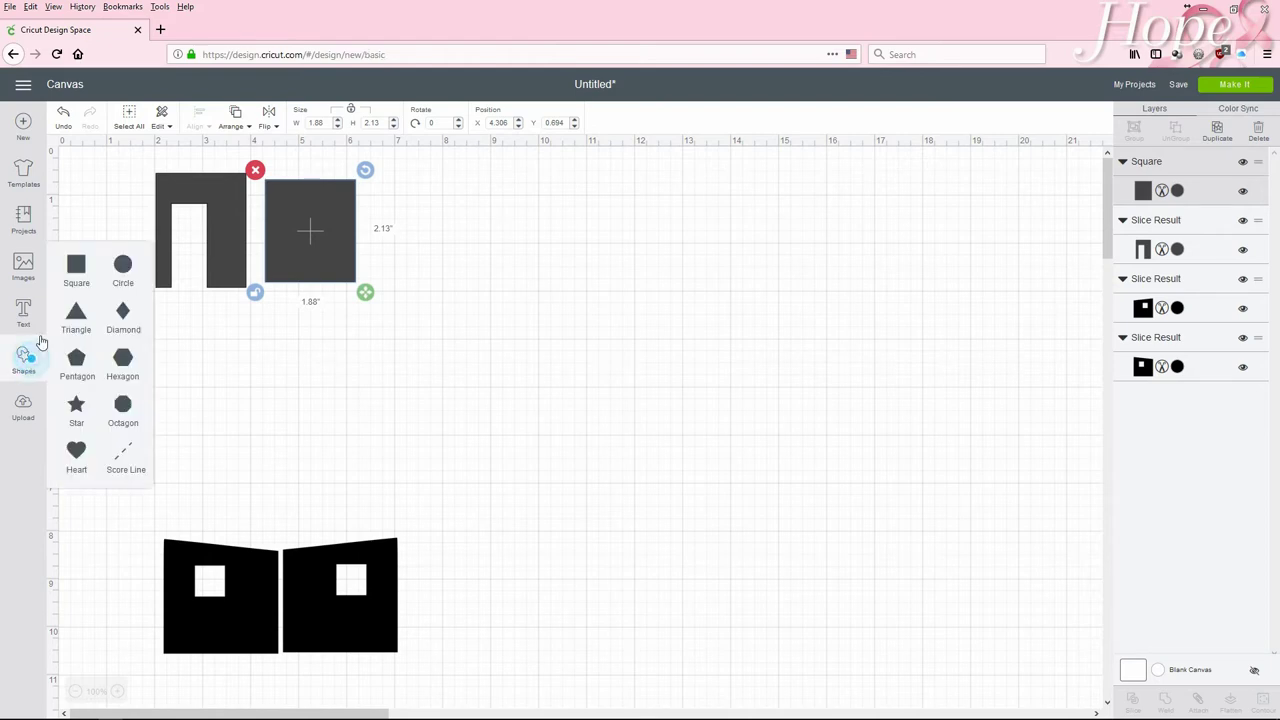
left_click(71, 264)
left_click_drag(320, 426, 517, 346)
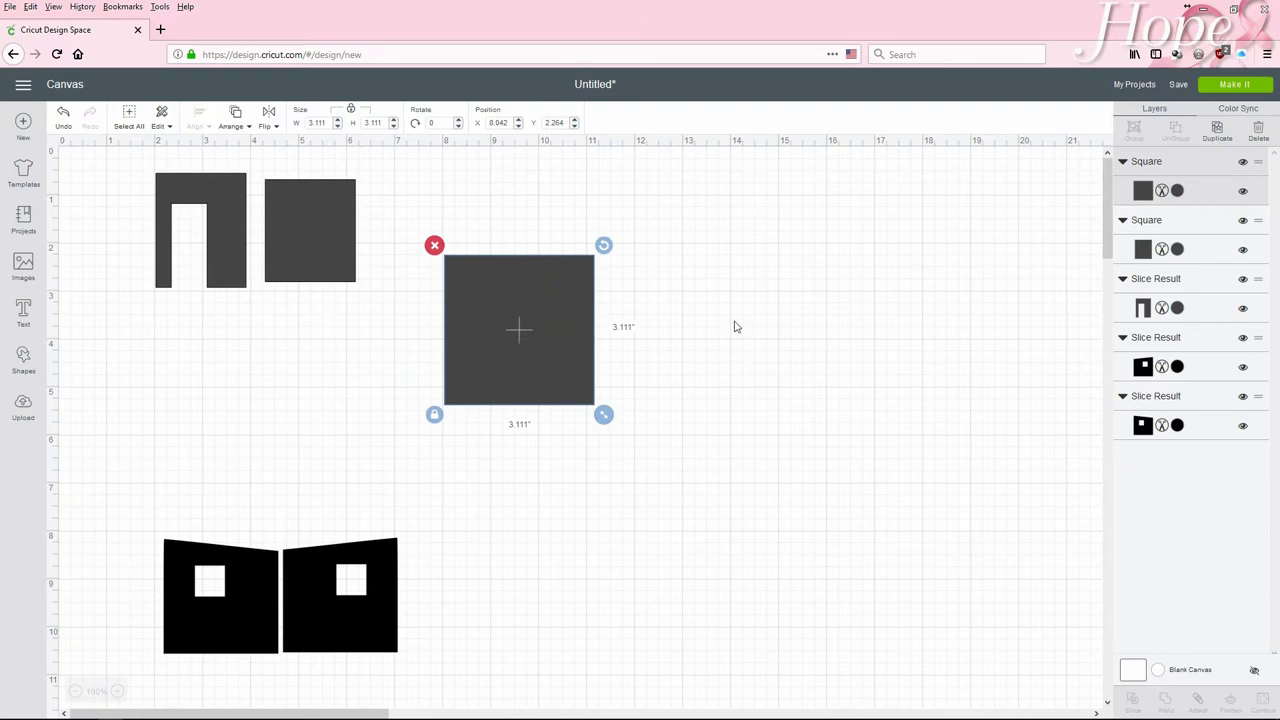
left_click(350, 111)
left_click_drag(338, 122, 303, 124)
type("21.3")
key("Tab")
type("2.88")
key("Return")
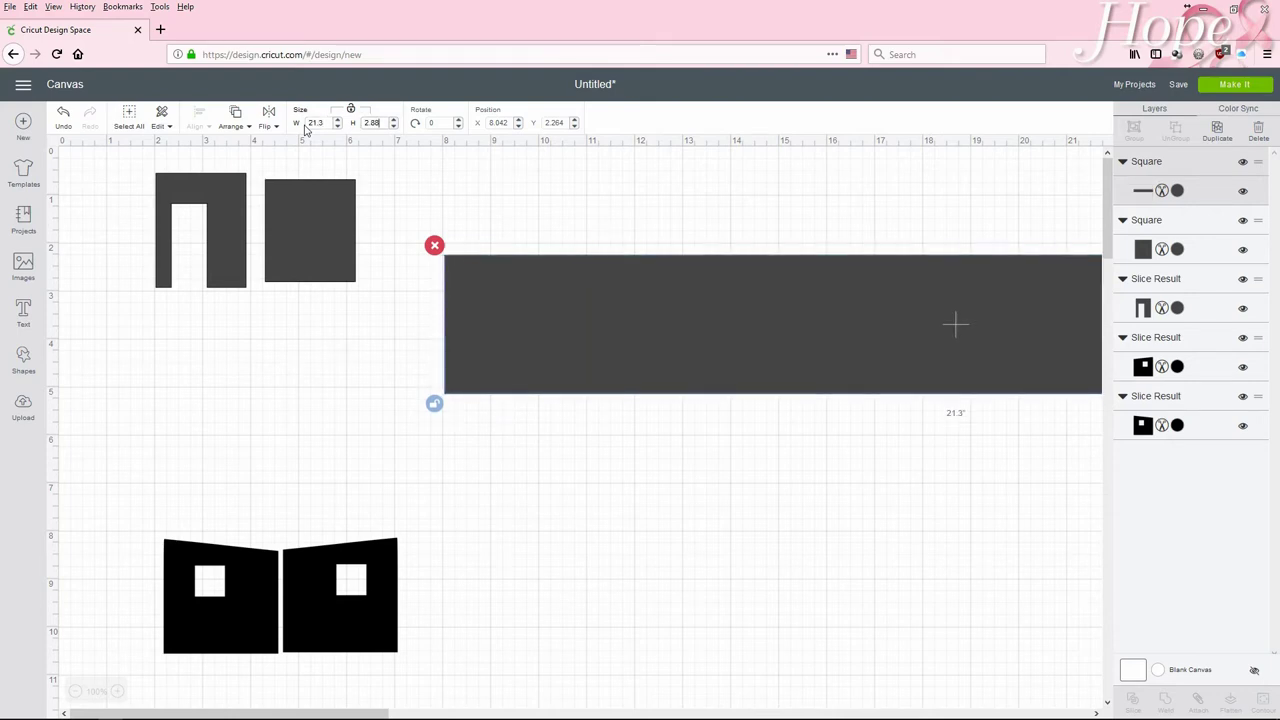
double_click(318, 122)
type("2.13")
key("Return")
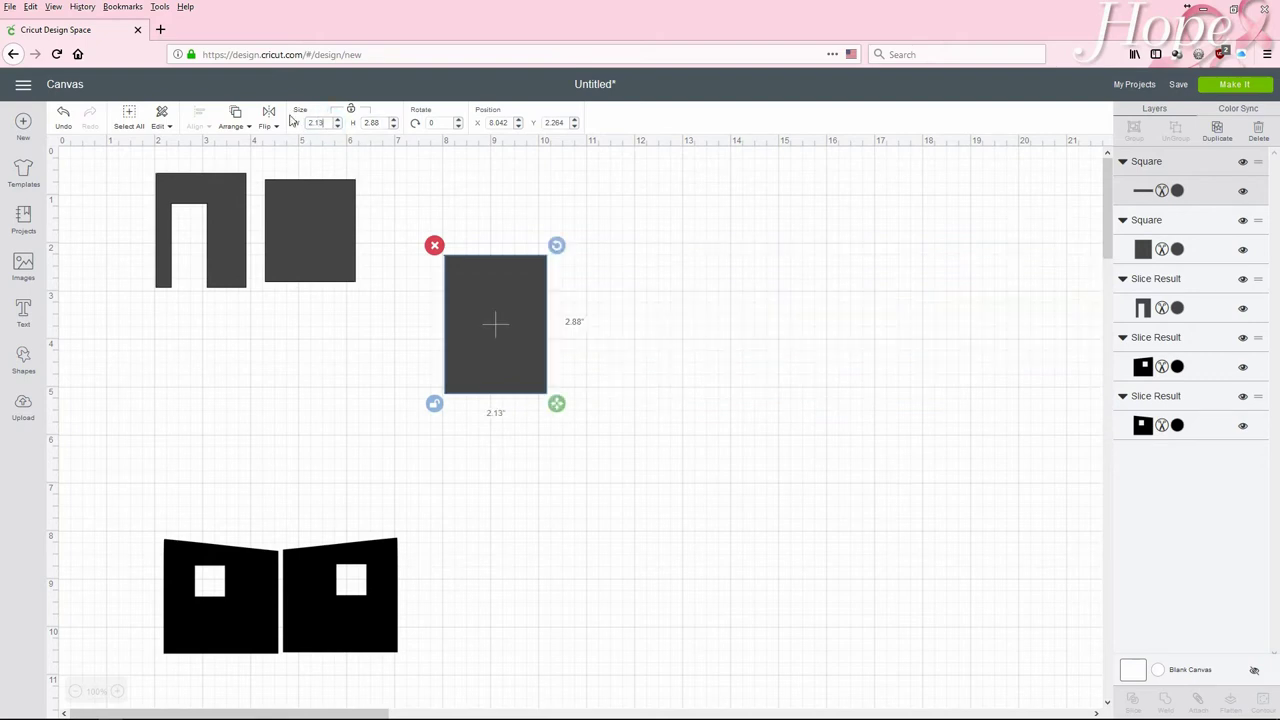
left_click_drag(510, 300, 708, 287)
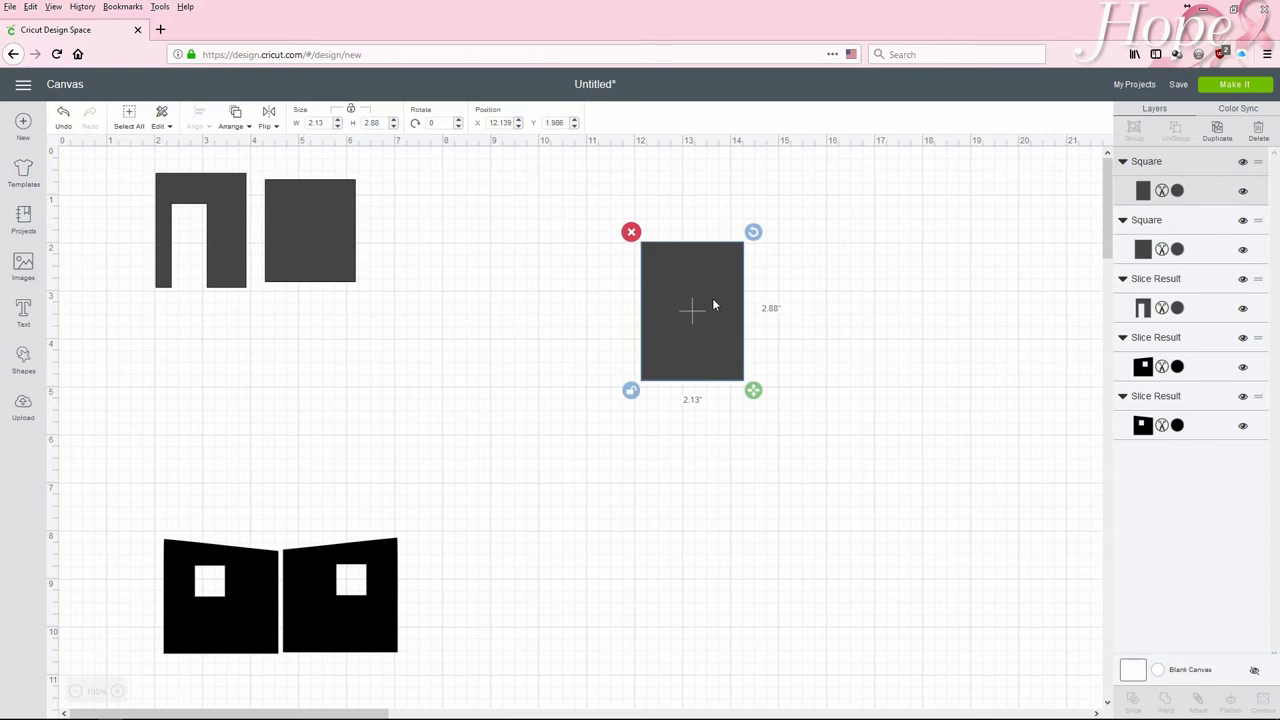
left_click(631, 232)
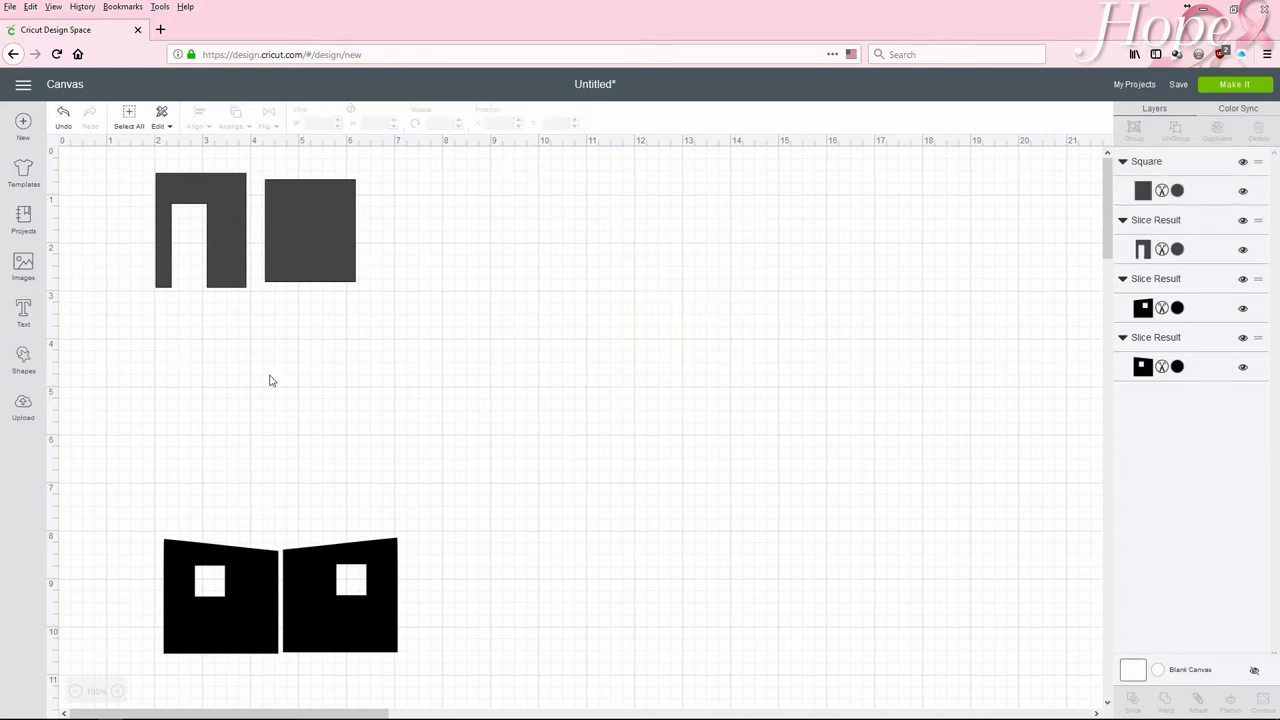
Move the two black side walls together up beneath the doorway wall and plain panel, to about X 1.583, Y 3.558.
left_click_drag(129, 153, 432, 321)
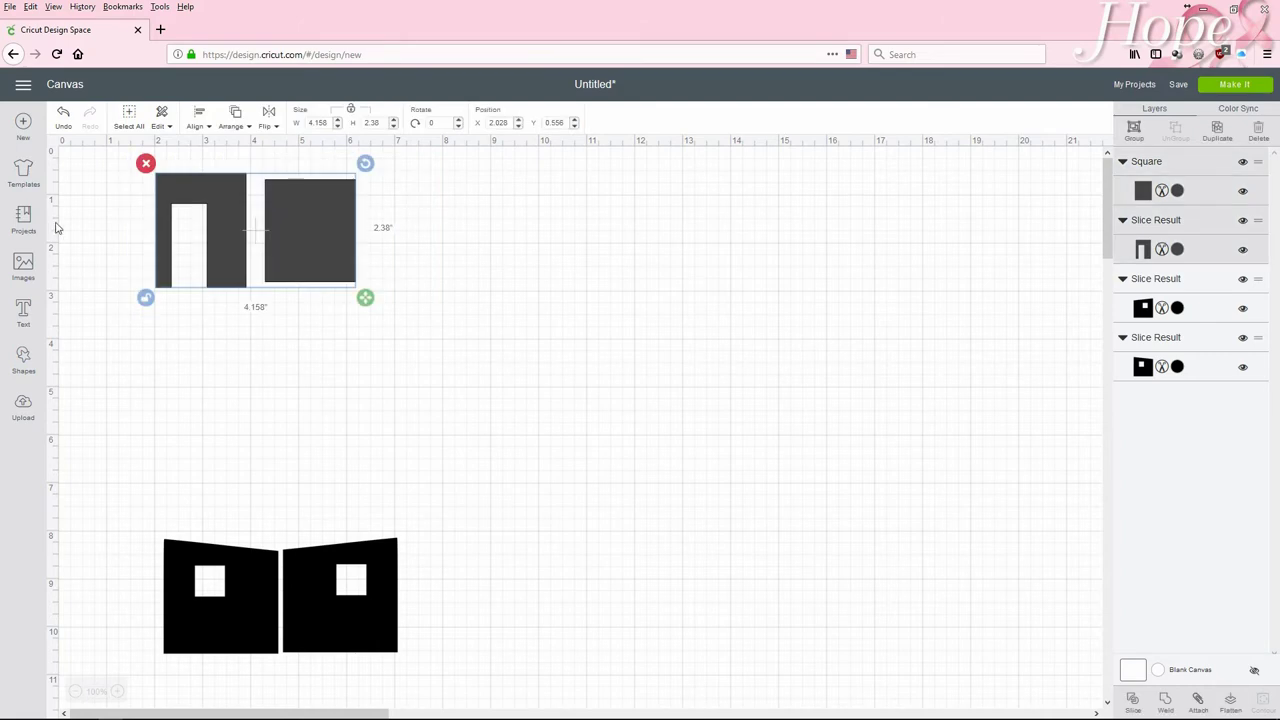
left_click(111, 494)
left_click_drag(111, 494, 549, 686)
left_click_drag(343, 620, 311, 394)
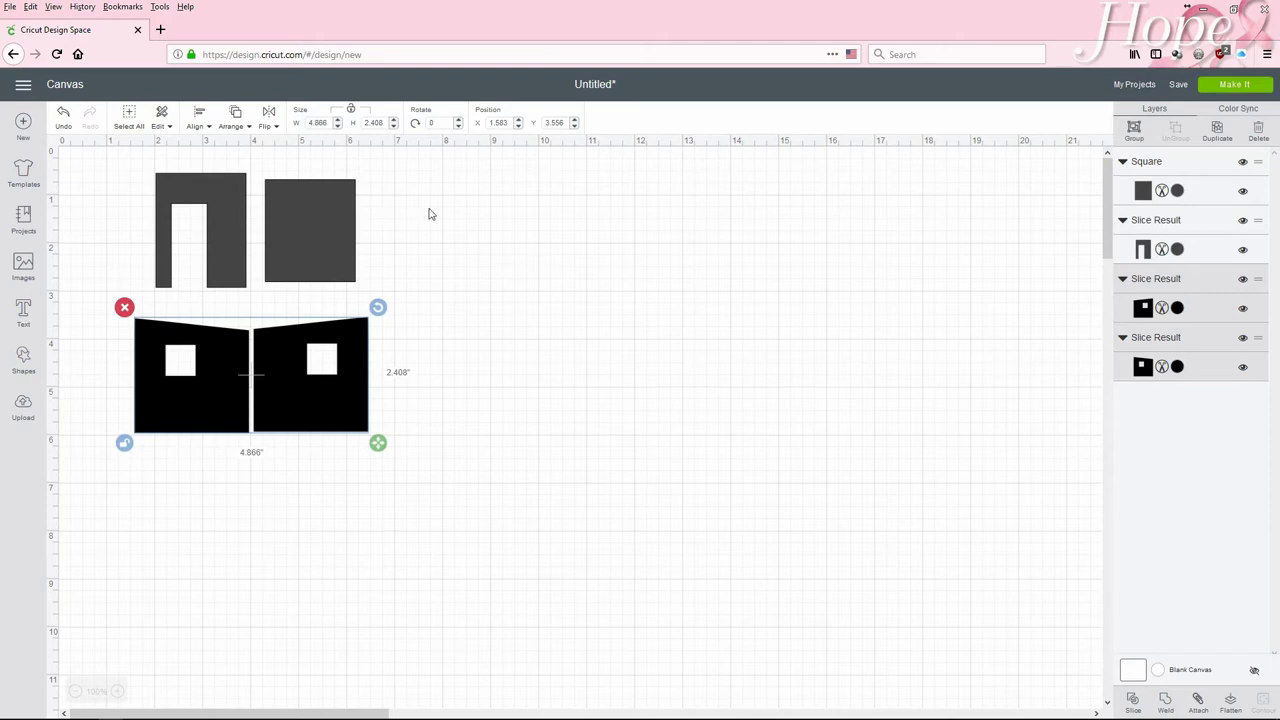
left_click(500, 214)
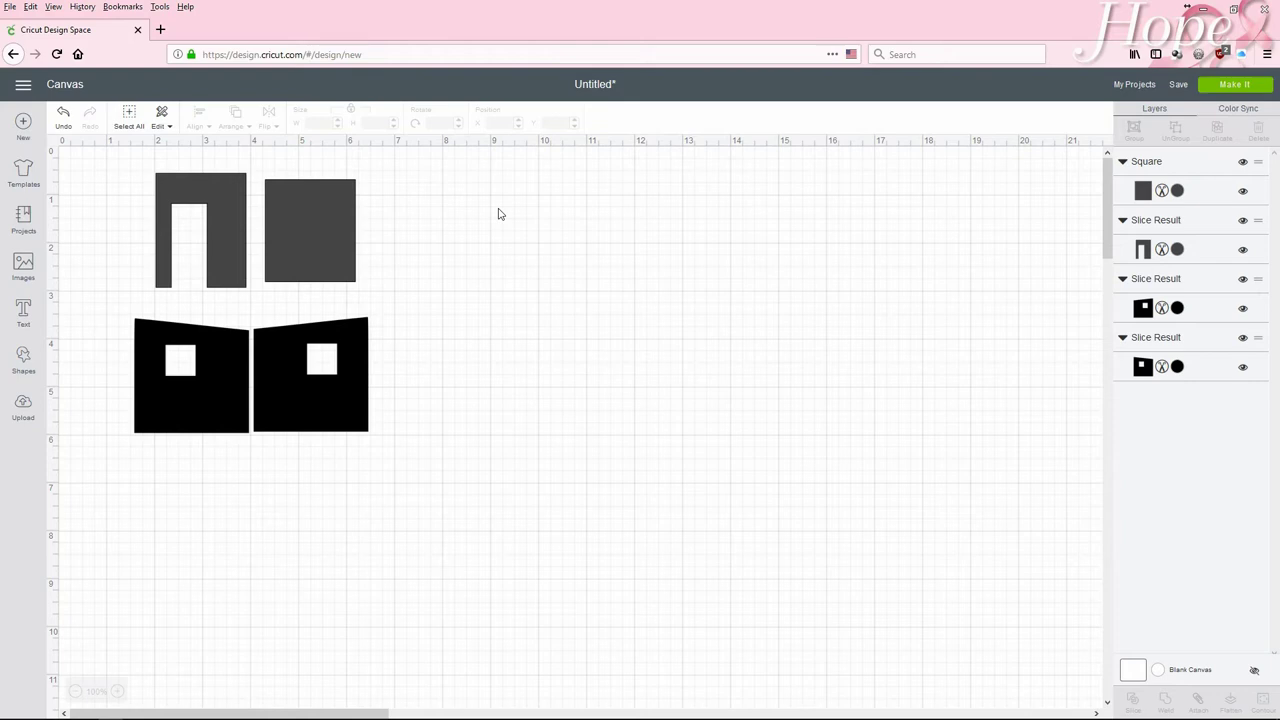
Save the project under the name "milk station".
left_click(1177, 84)
left_click(598, 146)
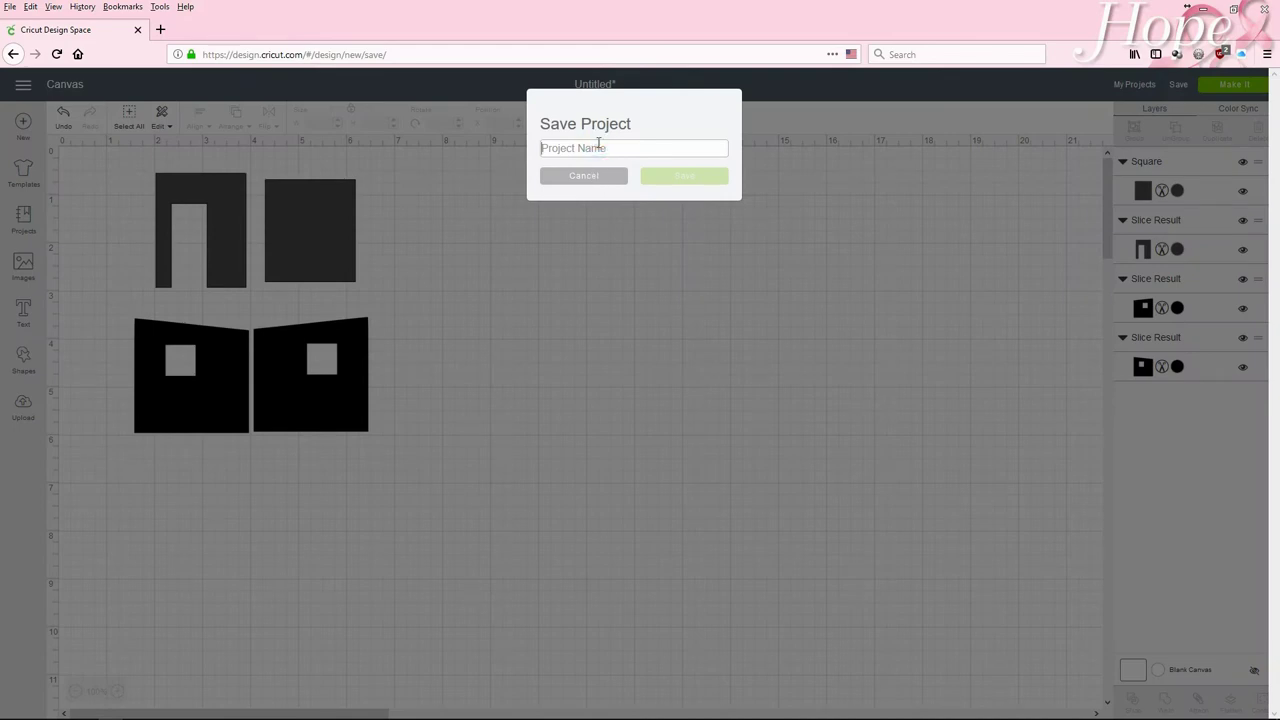
type("milk station")
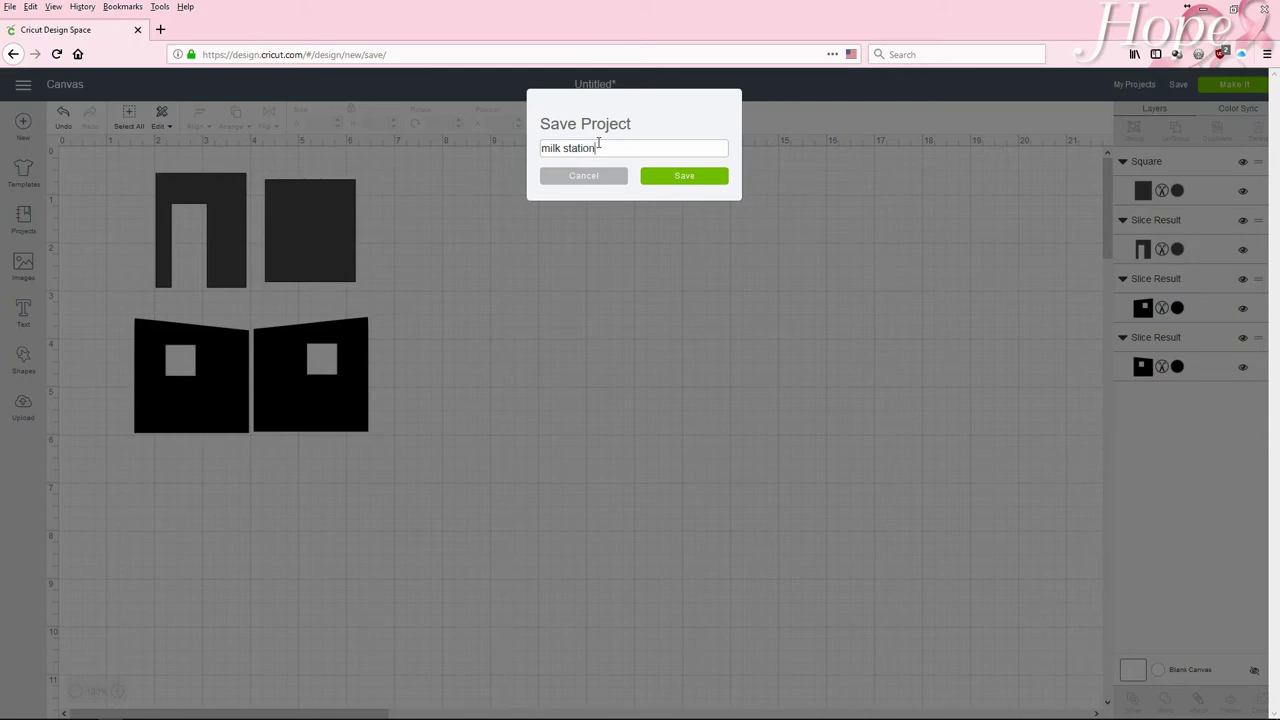
left_click(695, 178)
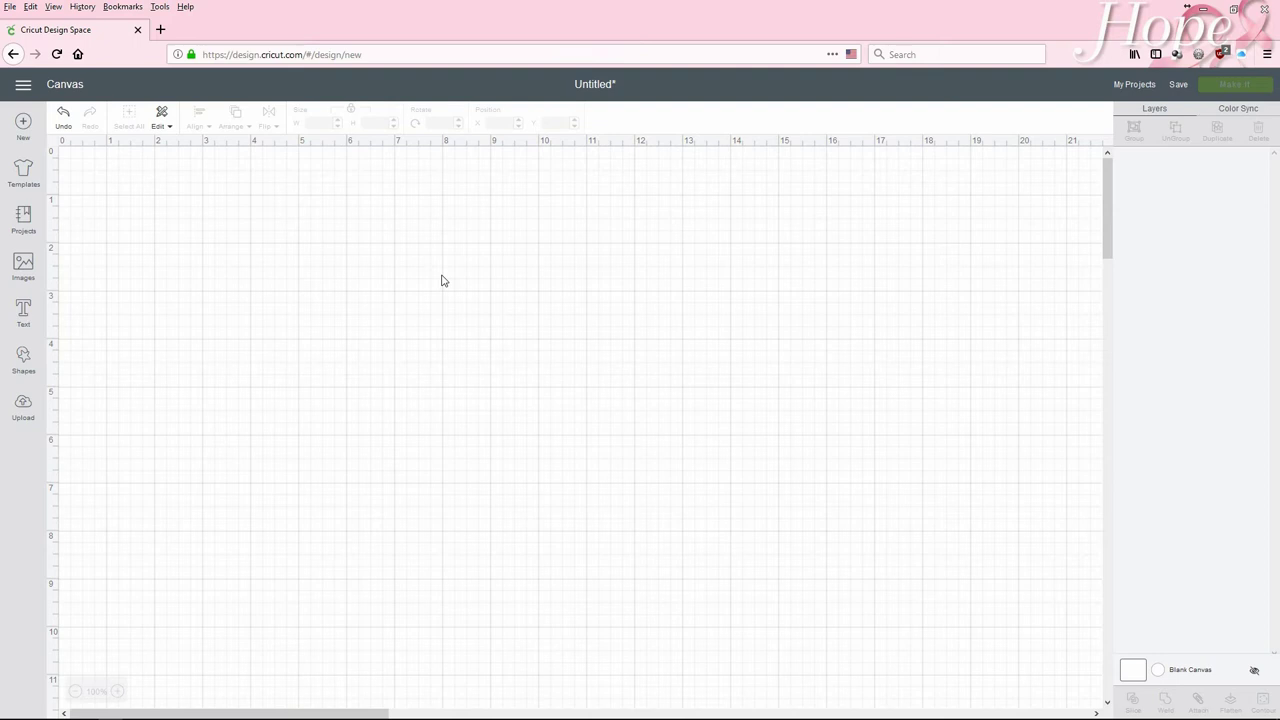
Insert a square on the blank canvas and move it to about X 5.347, Y 2.097.
left_click(28, 366)
left_click(77, 266)
left_click_drag(180, 284, 396, 324)
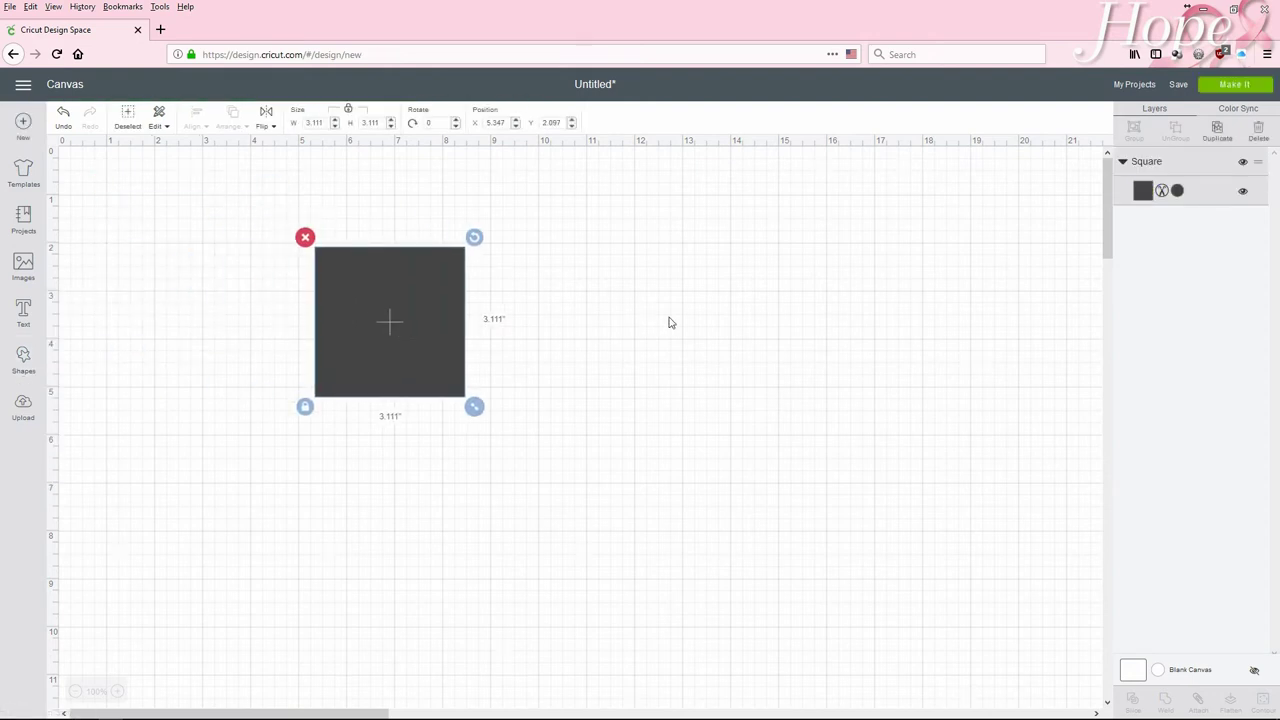
Set the square to 2.38" by 2.38" with proportions locked, and move it further left and slightly down on the canvas.
left_click(332, 122)
left_click(320, 122)
type("2.3")
key("Return")
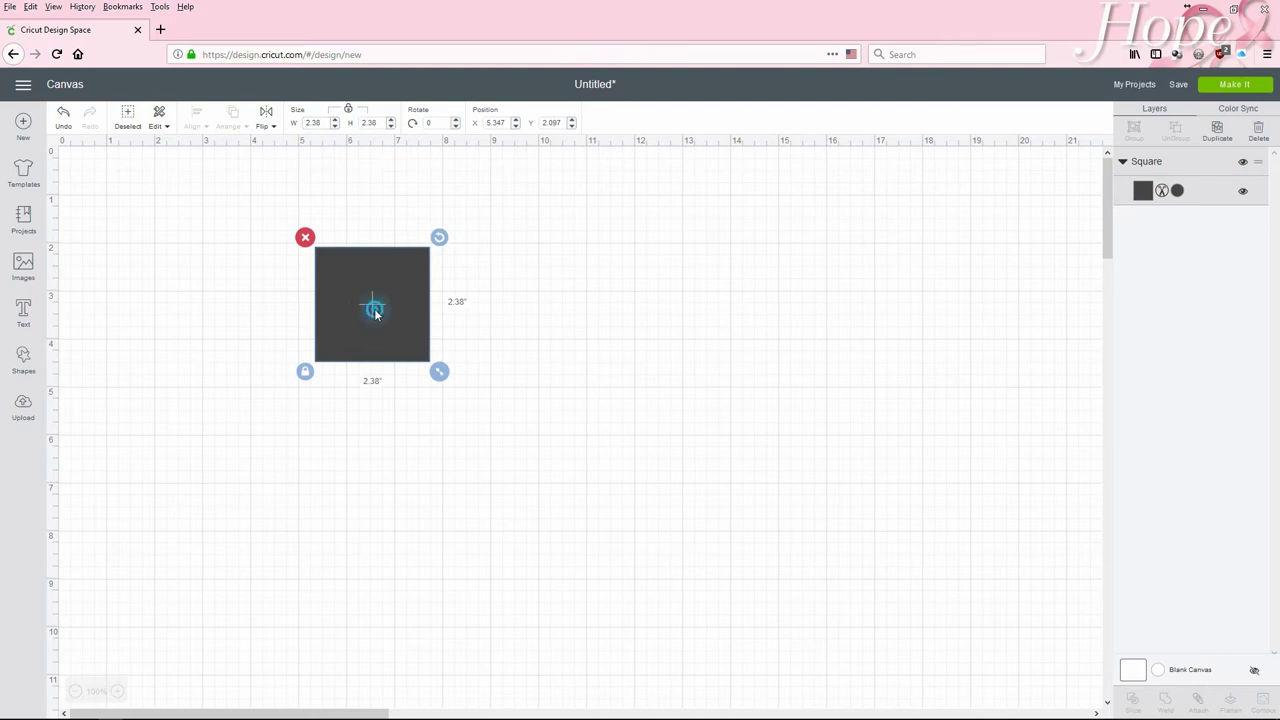
left_click_drag(371, 309, 294, 327)
left_click(460, 346)
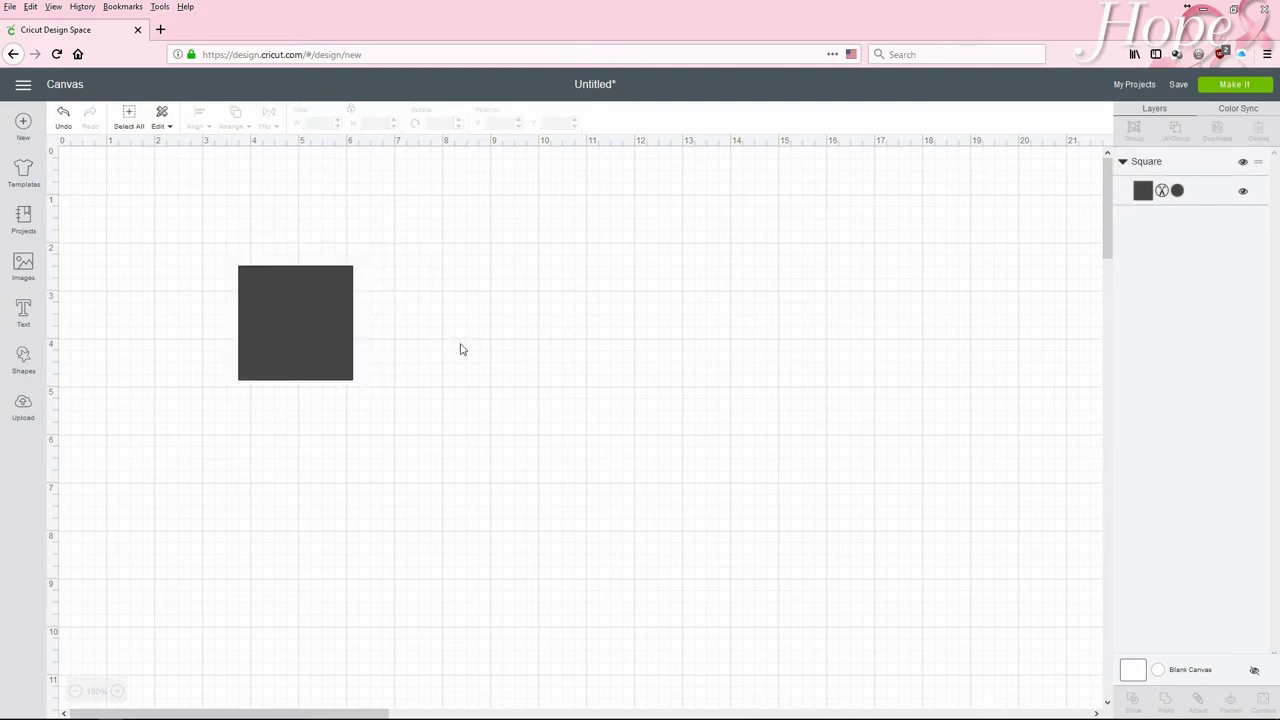
Insert a second square and move it to the right of the 2.38" square, at about X 8.111, Y 0.931.
left_click(23, 362)
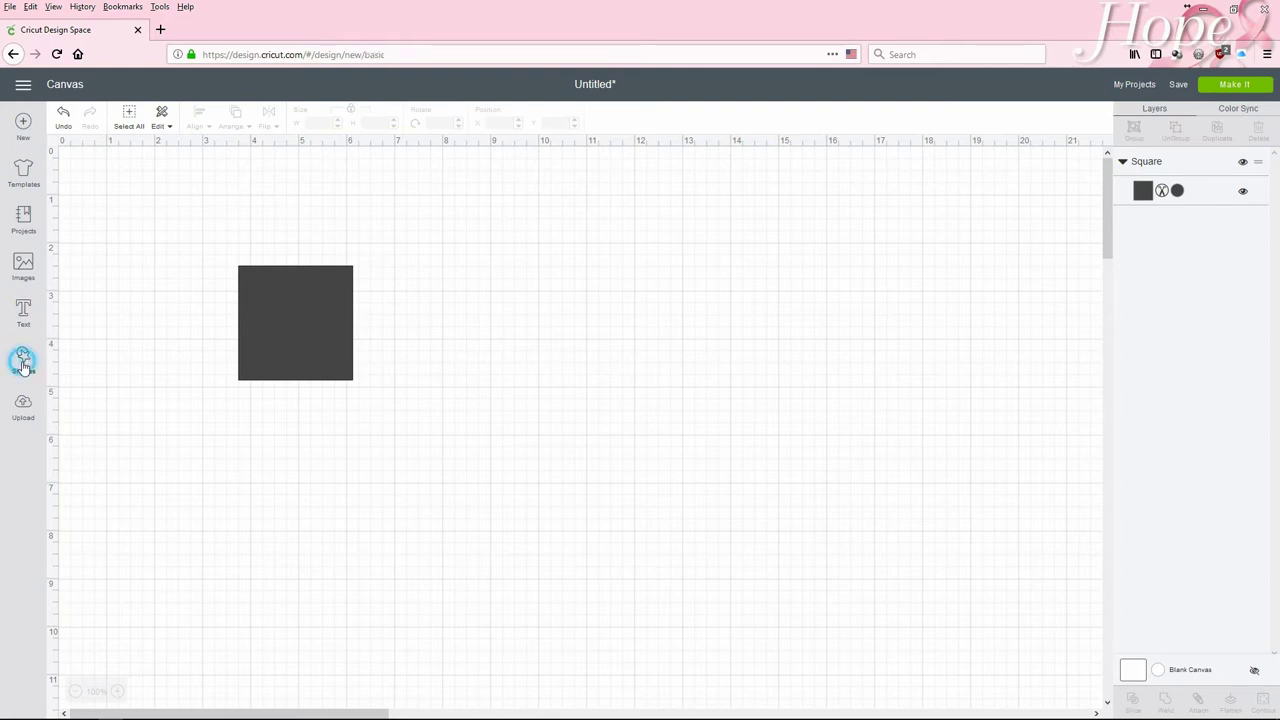
left_click(76, 266)
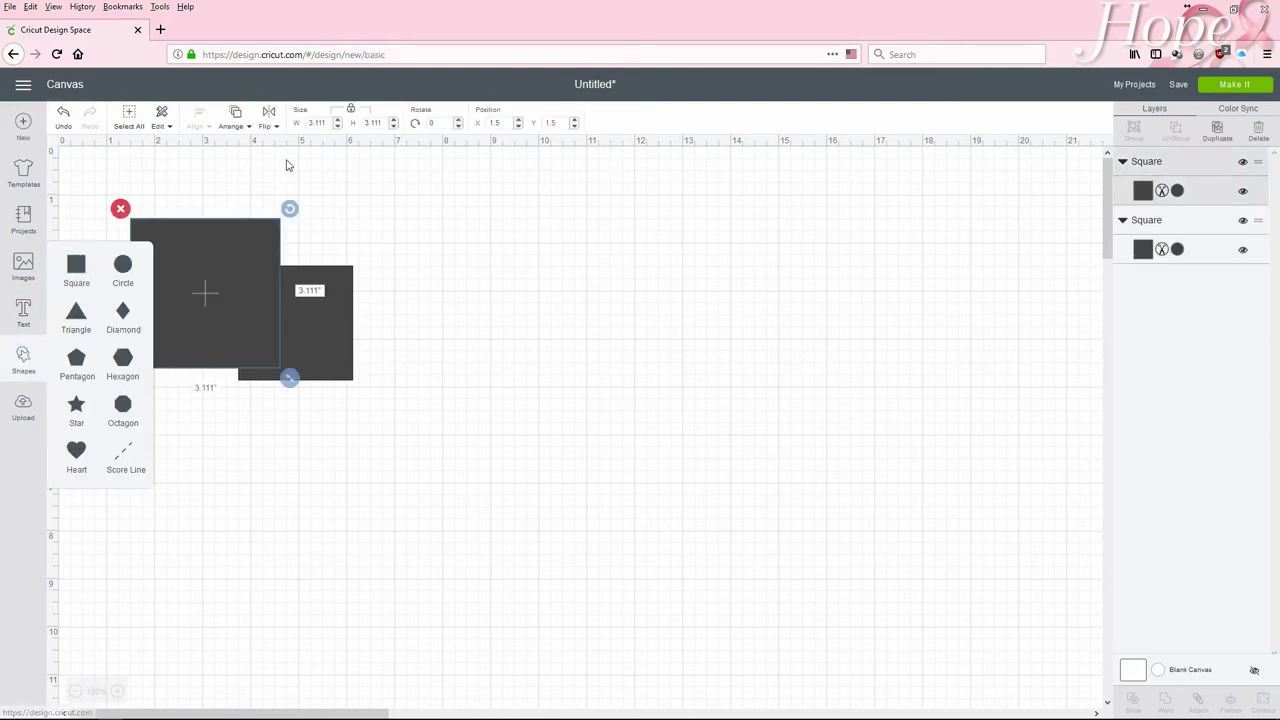
left_click_drag(177, 280, 495, 253)
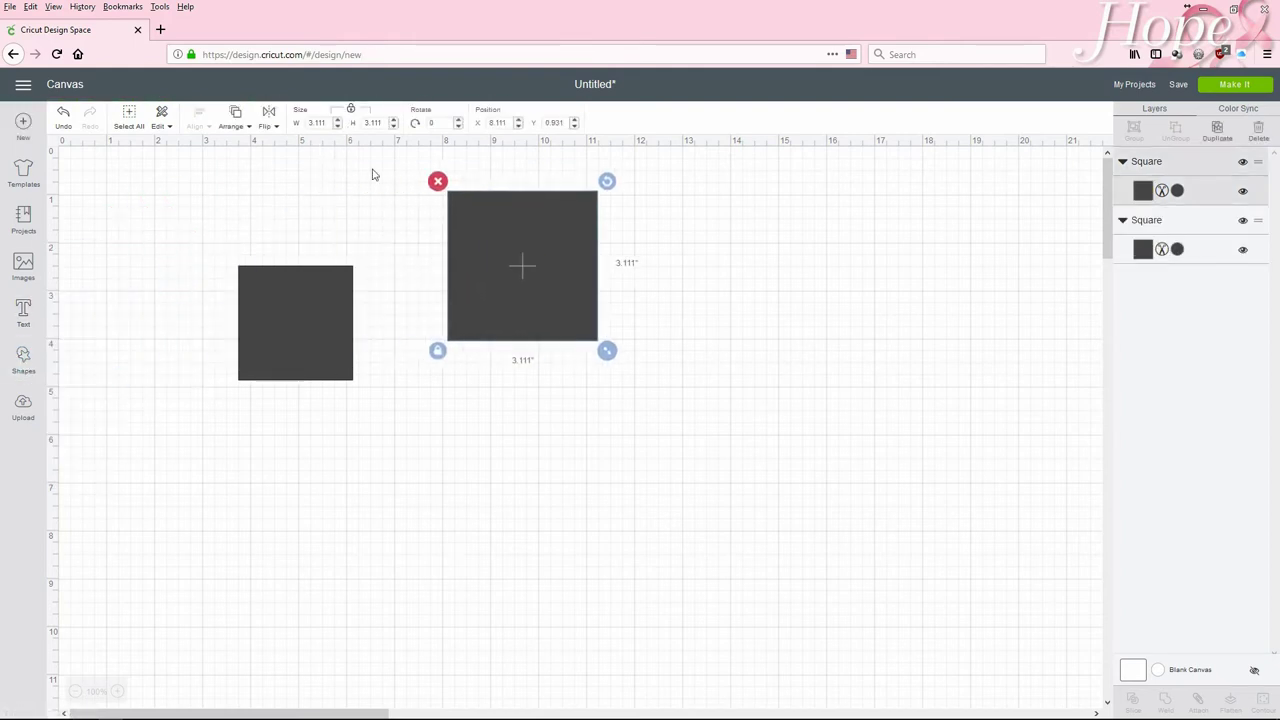
Size the second square to a 0.12" by 1.88" strip with proportions unlocked, and place it against the right edge of the 2.38" square.
left_click(350, 110)
left_click(350, 110)
left_click(318, 122)
type(".12")
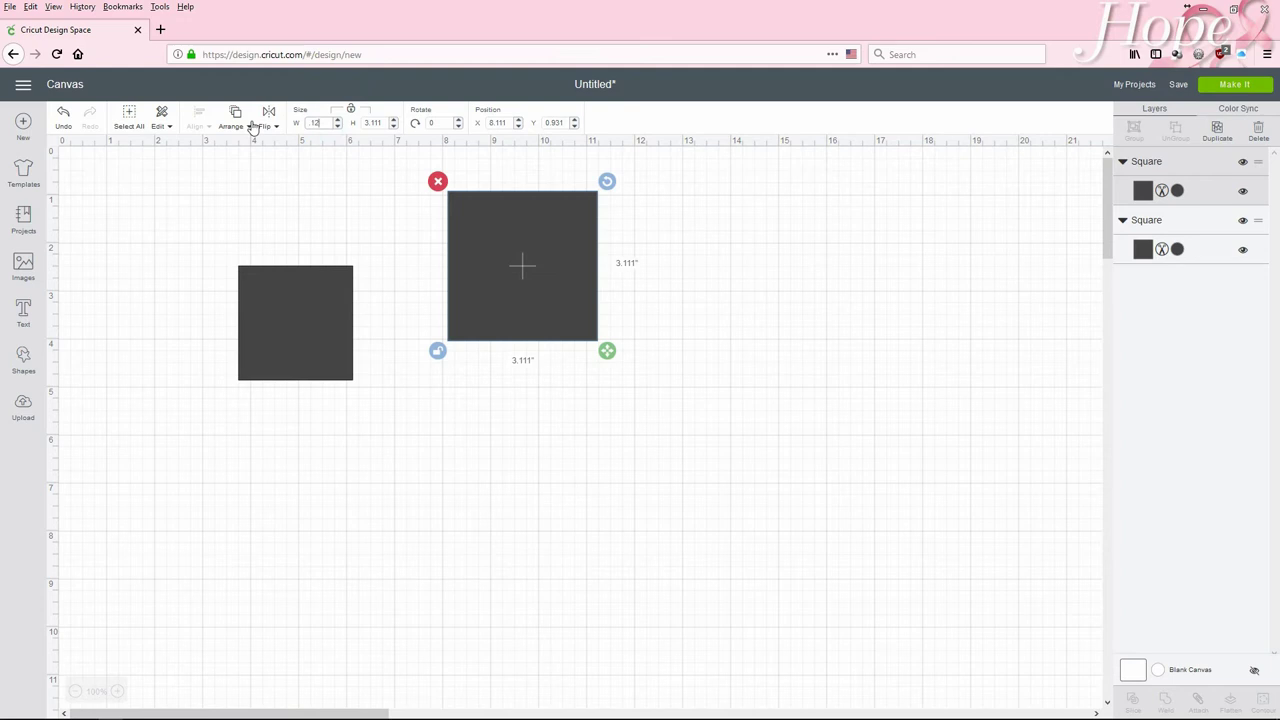
left_click(376, 122)
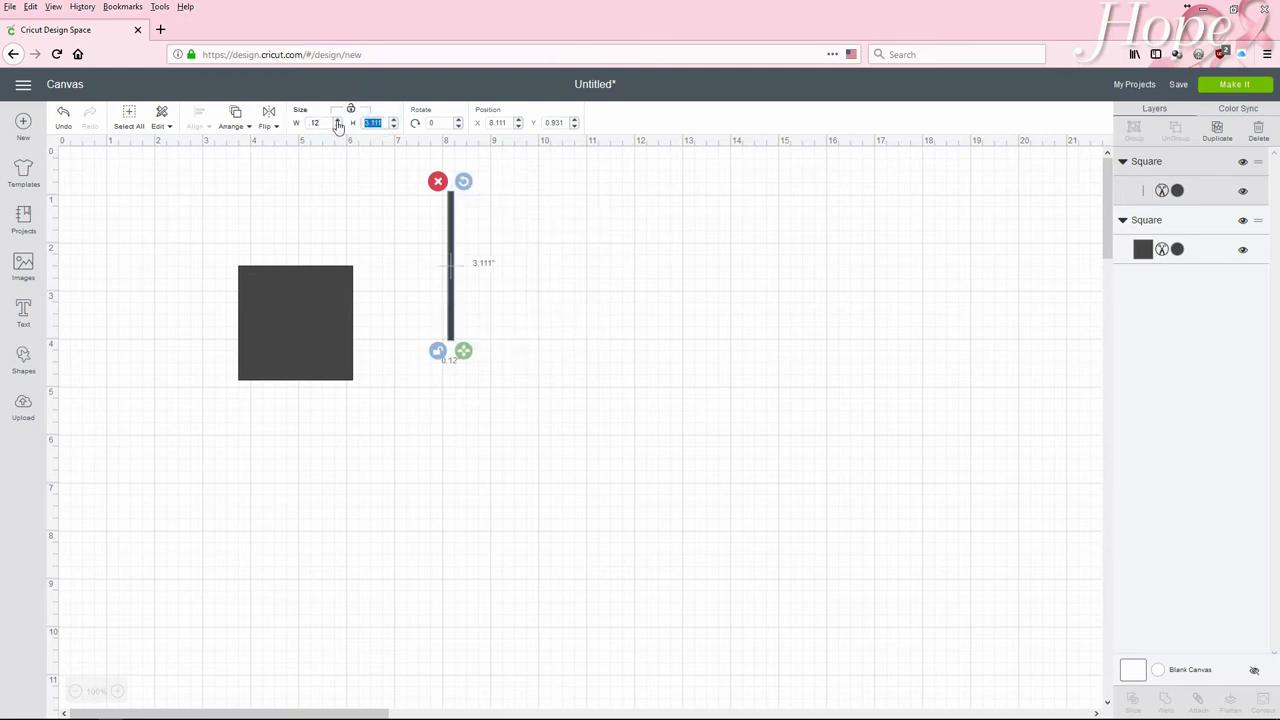
type("1.88")
key("Return")
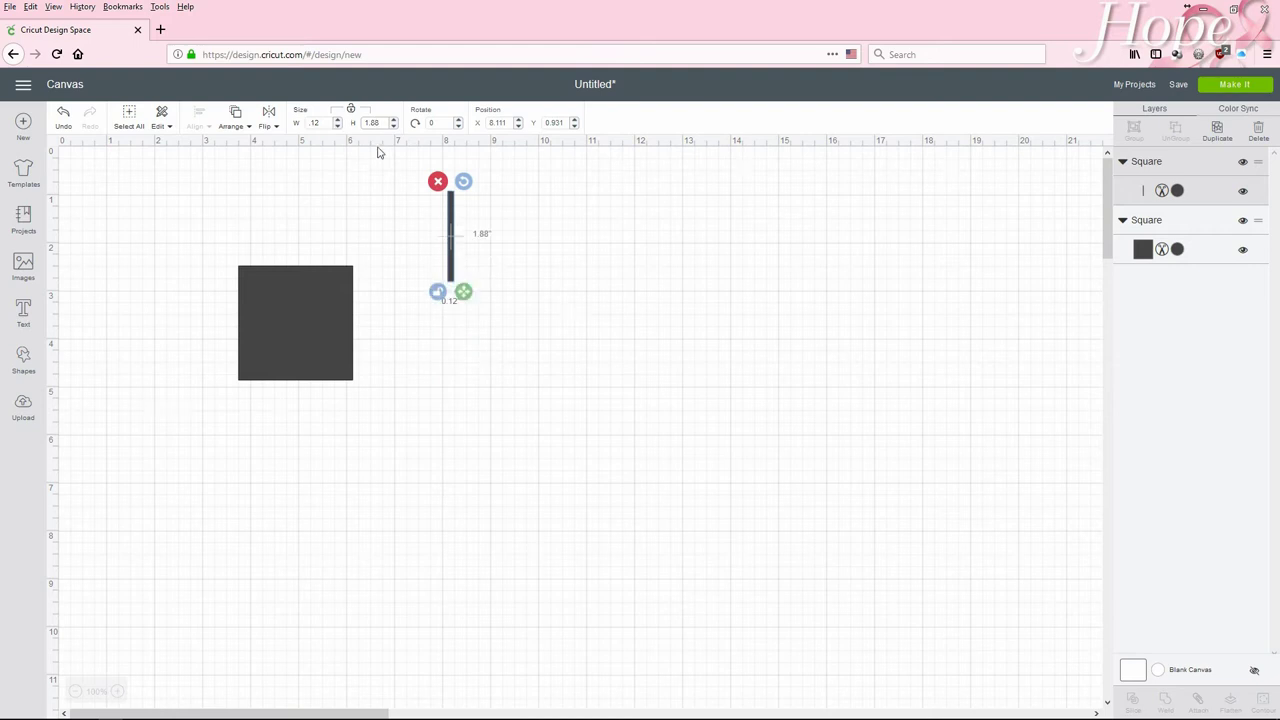
left_click_drag(450, 228, 356, 309)
left_click(537, 354)
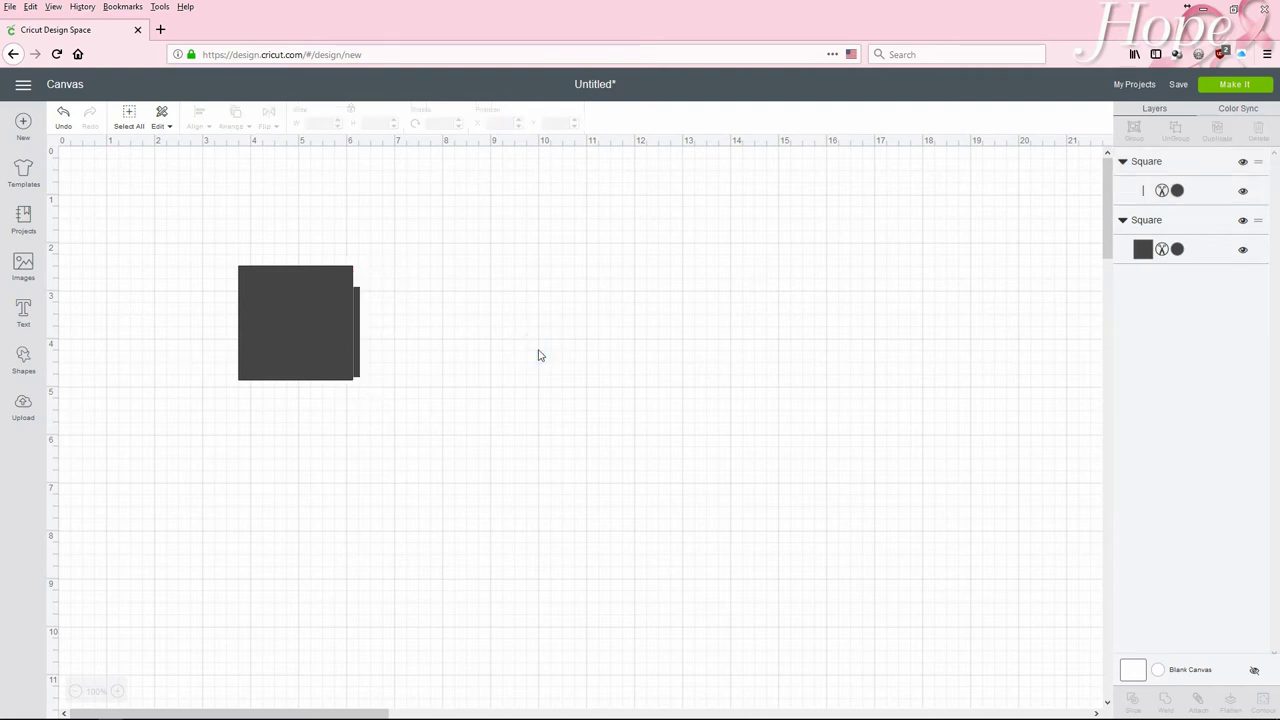
Align the bottom edges of the 2.38" square and the narrow strip beside it.
left_click_drag(171, 249, 428, 418)
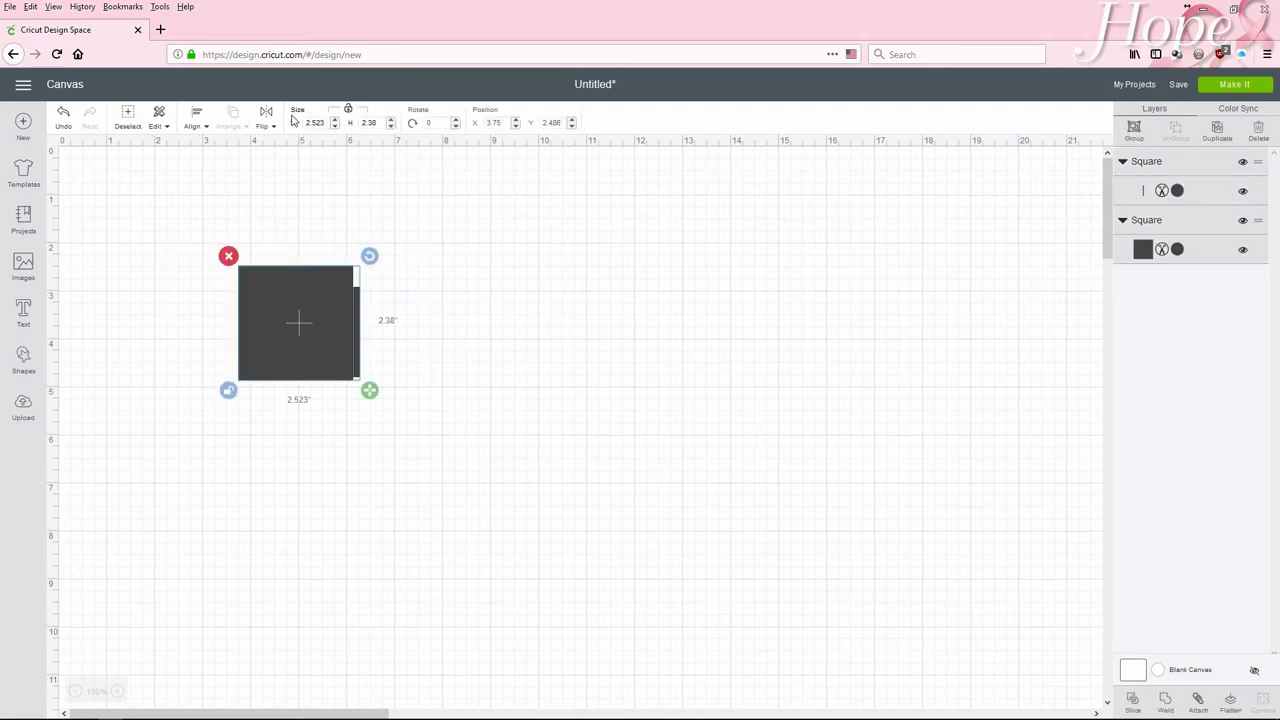
left_click(206, 126)
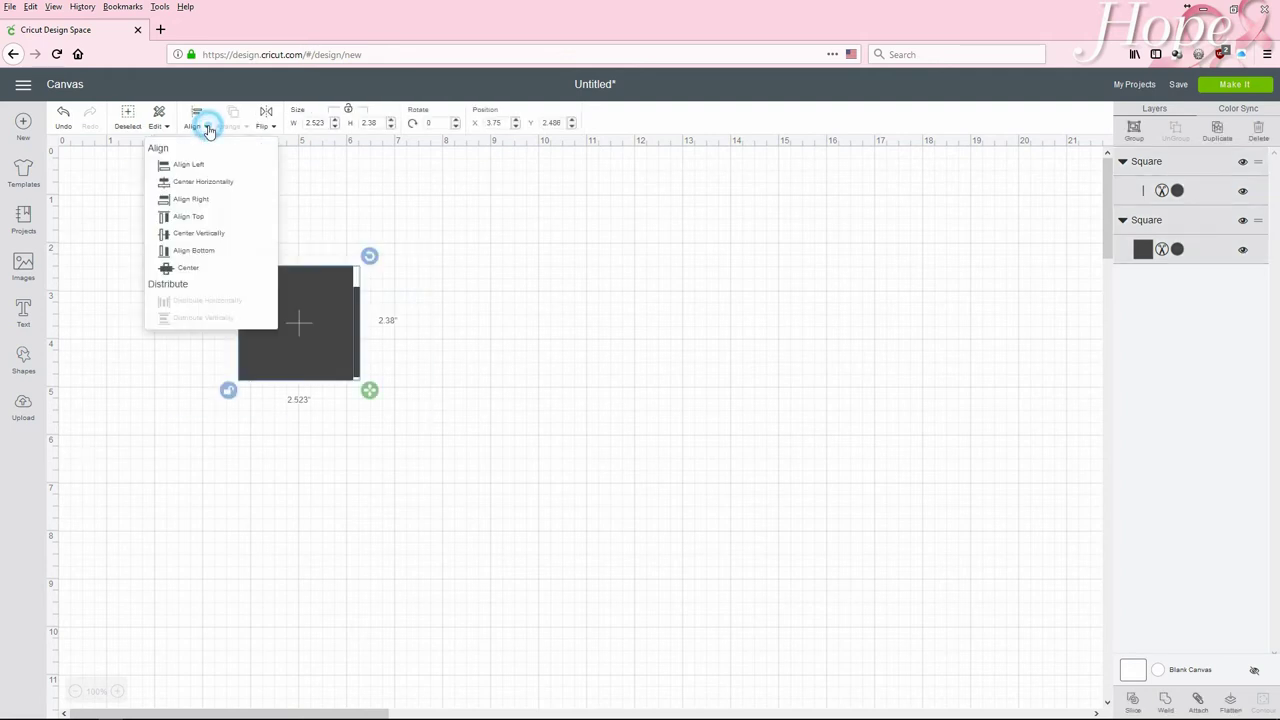
left_click(203, 250)
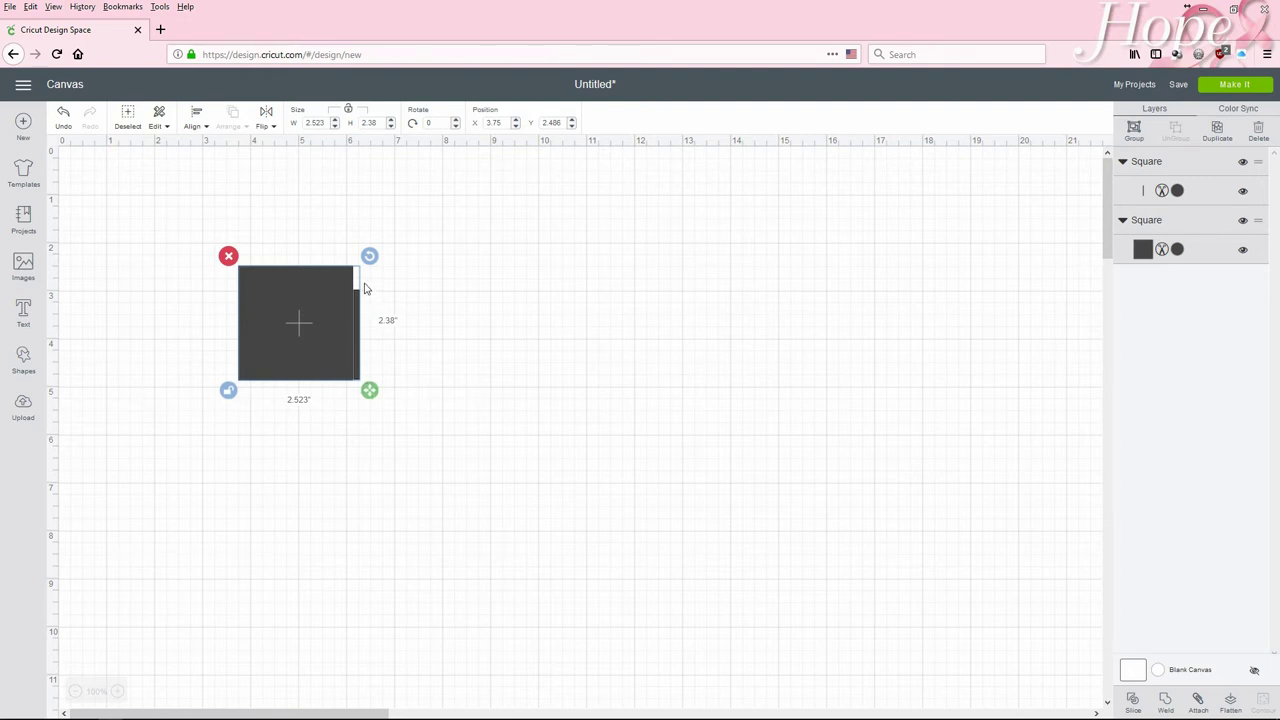
left_click(491, 415)
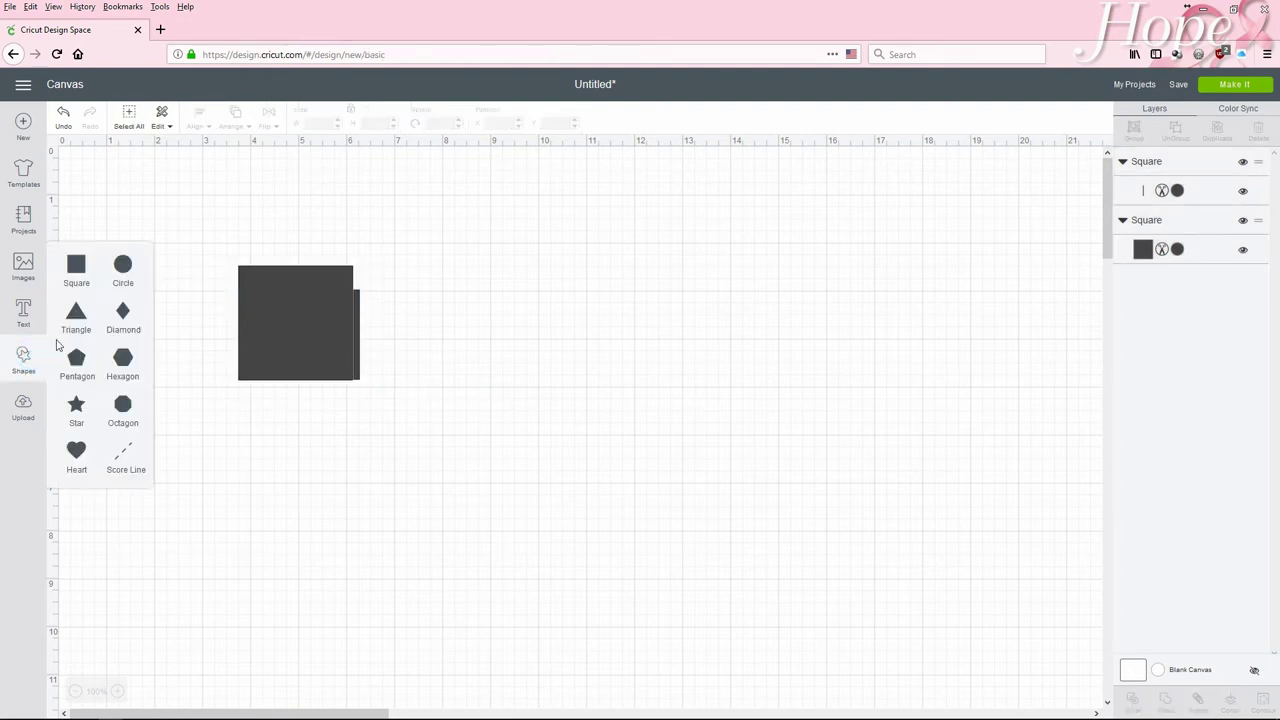
Insert another square, move the 2.38" square and its strip further down, and place the new square just above them.
left_click(78, 262)
left_click_drag(275, 318, 594, 175)
left_click_drag(186, 209, 429, 452)
left_click_drag(266, 294, 262, 437)
left_click_drag(552, 233, 313, 286)
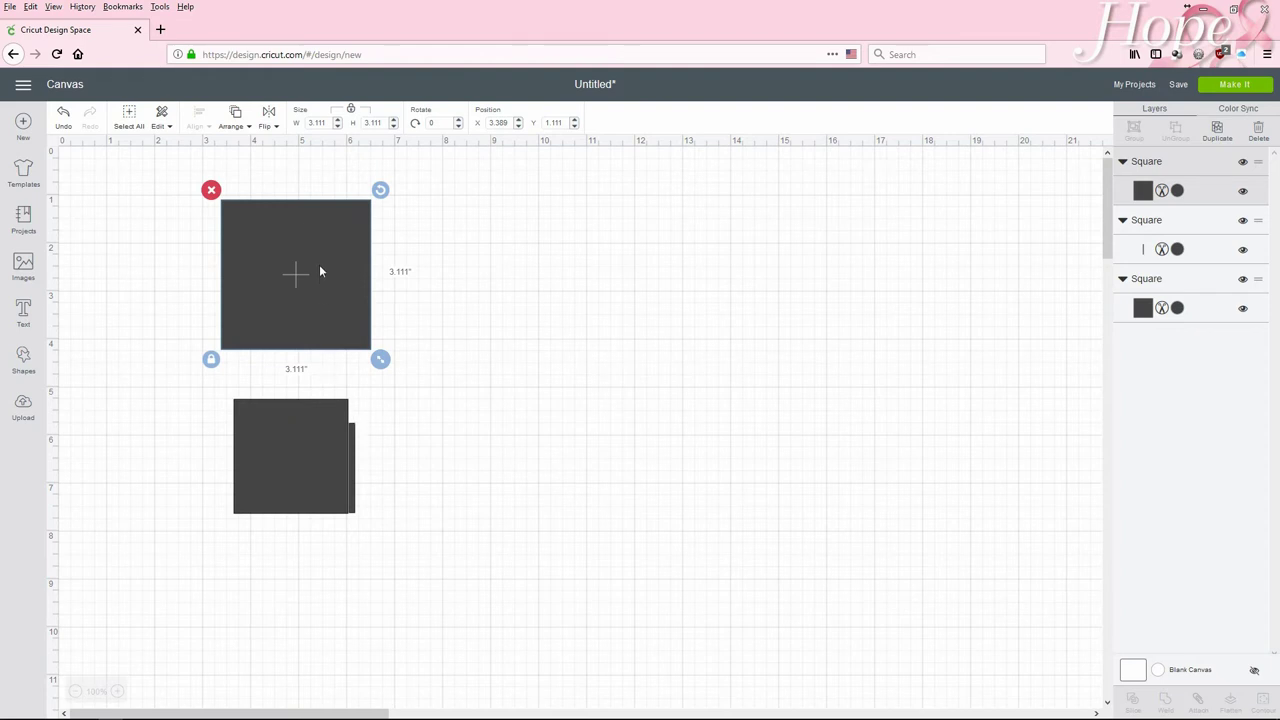
left_click_drag(321, 238, 321, 270)
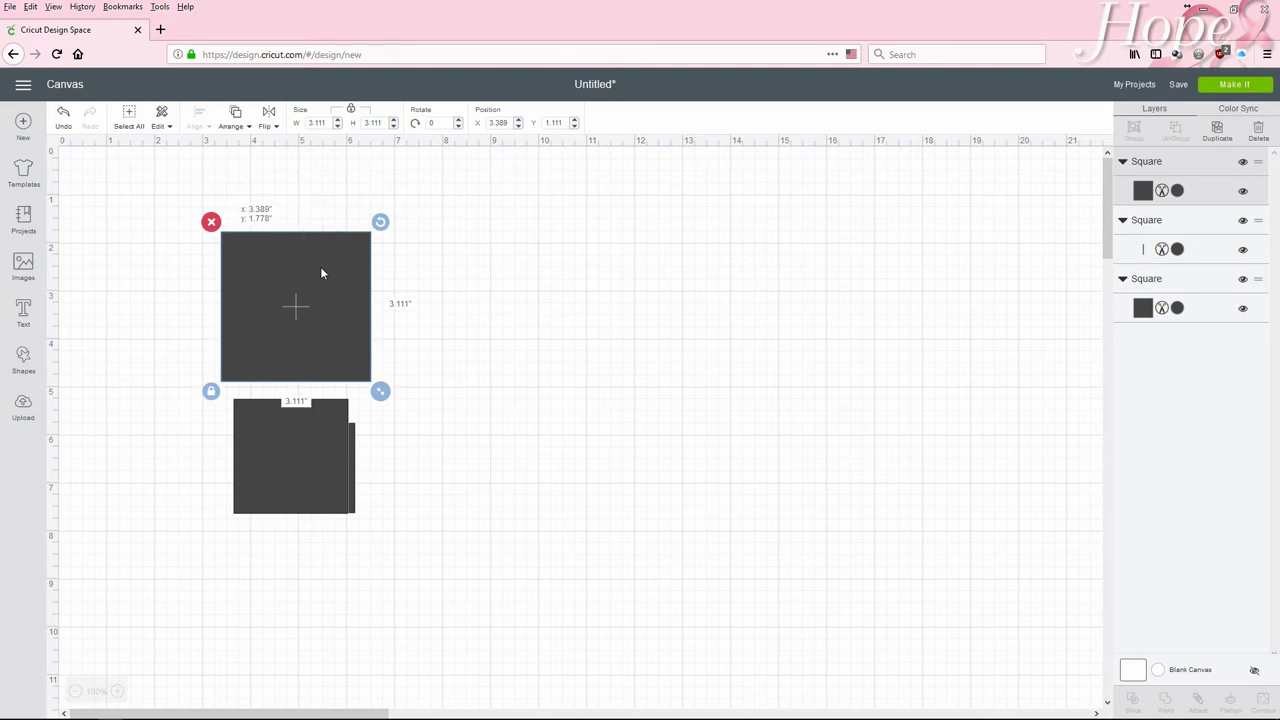
Rotate the new square to about 11.61° and overlap it so its lower edge slopes down to the strip's top.
left_click_drag(381, 223, 405, 249)
left_click_drag(329, 277, 342, 310)
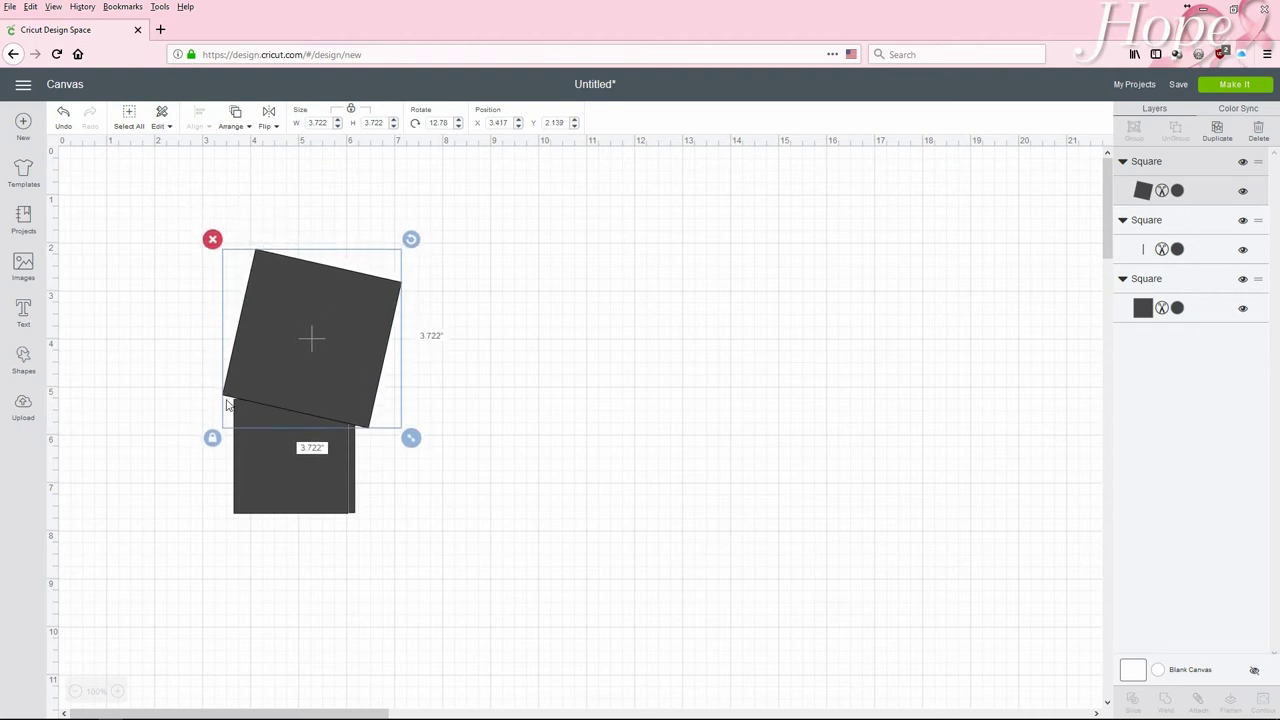
left_click_drag(323, 334, 324, 329)
left_click_drag(410, 234, 353, 305)
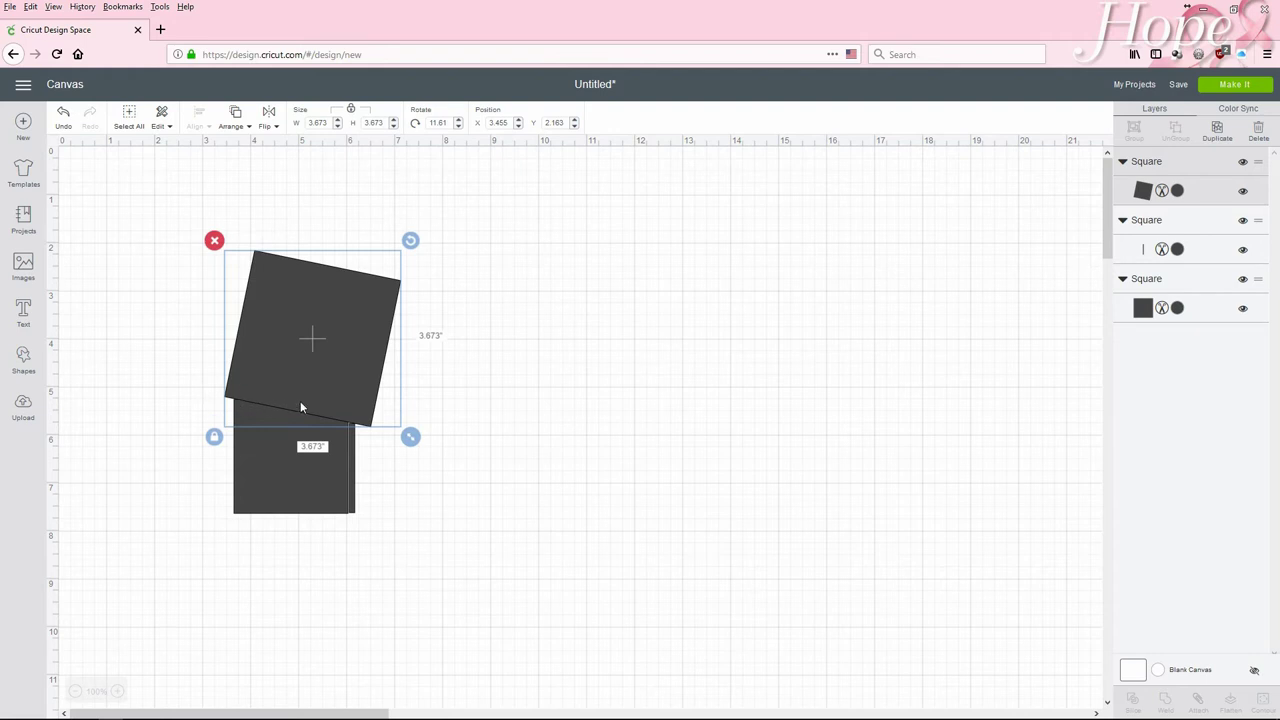
left_click(698, 461)
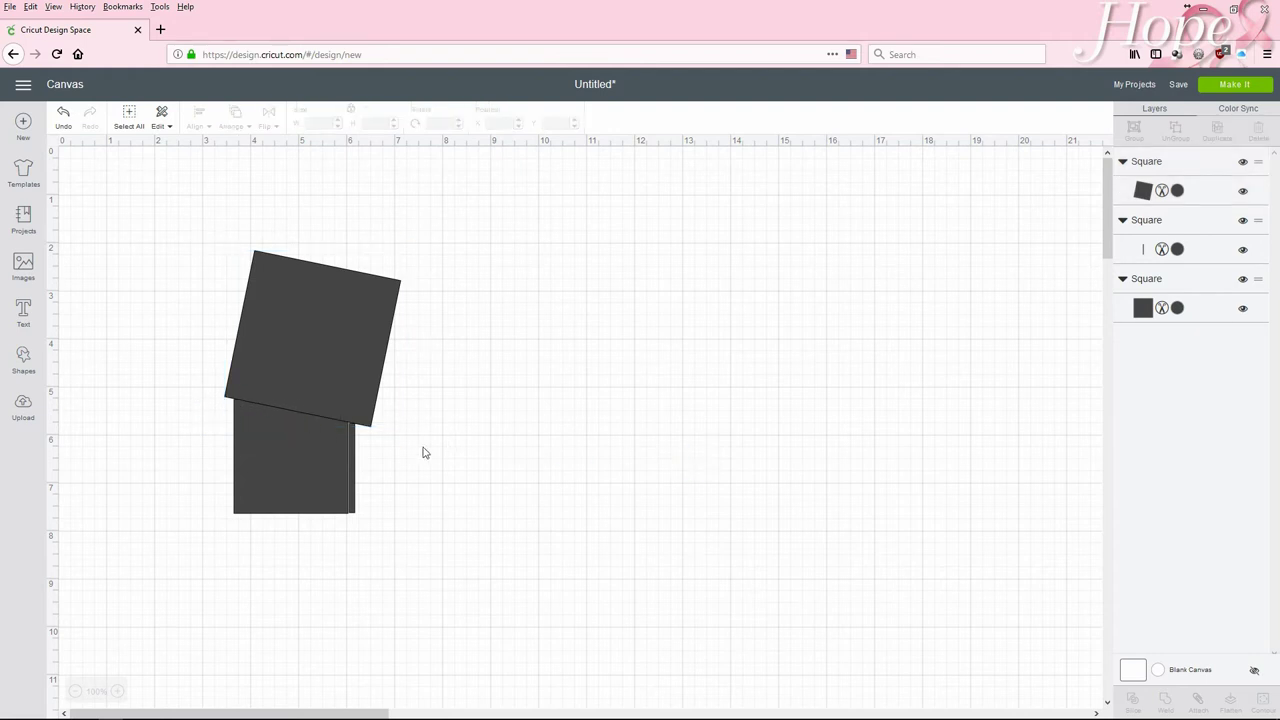
Delete the 0.12" guide strip and slice the 2.38" square with the rotated square.
left_click(352, 452)
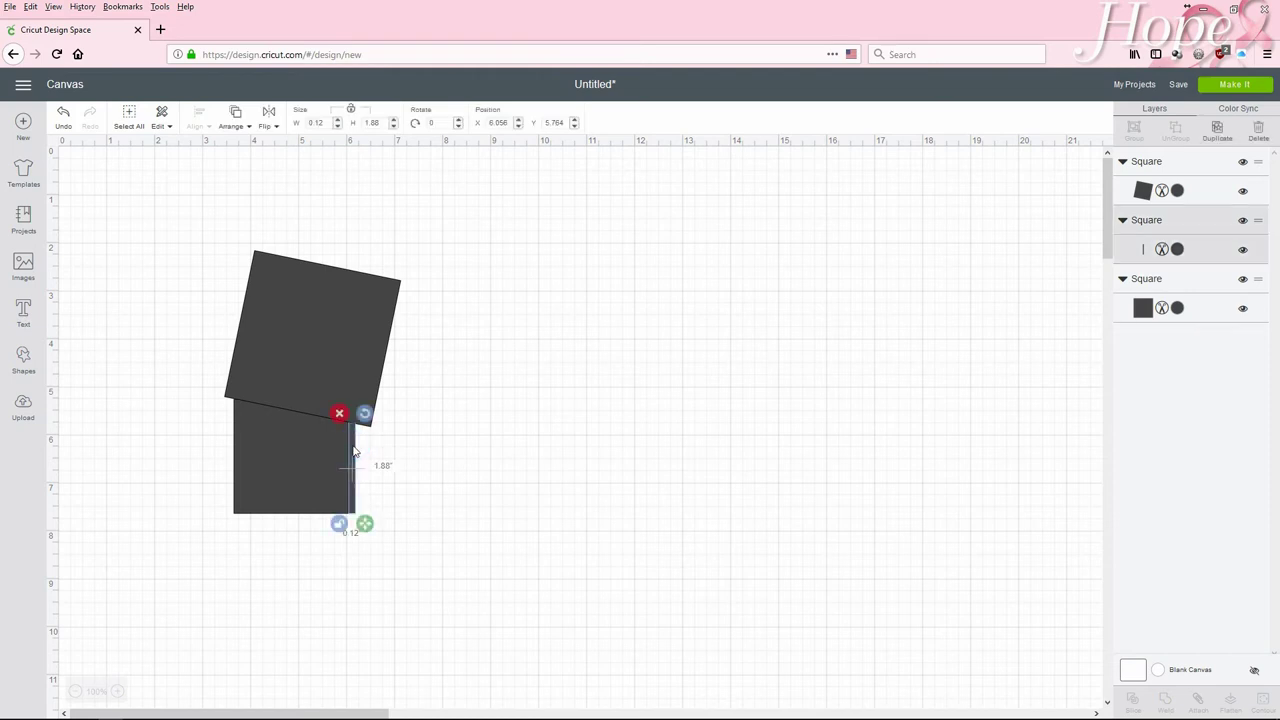
left_click(339, 413)
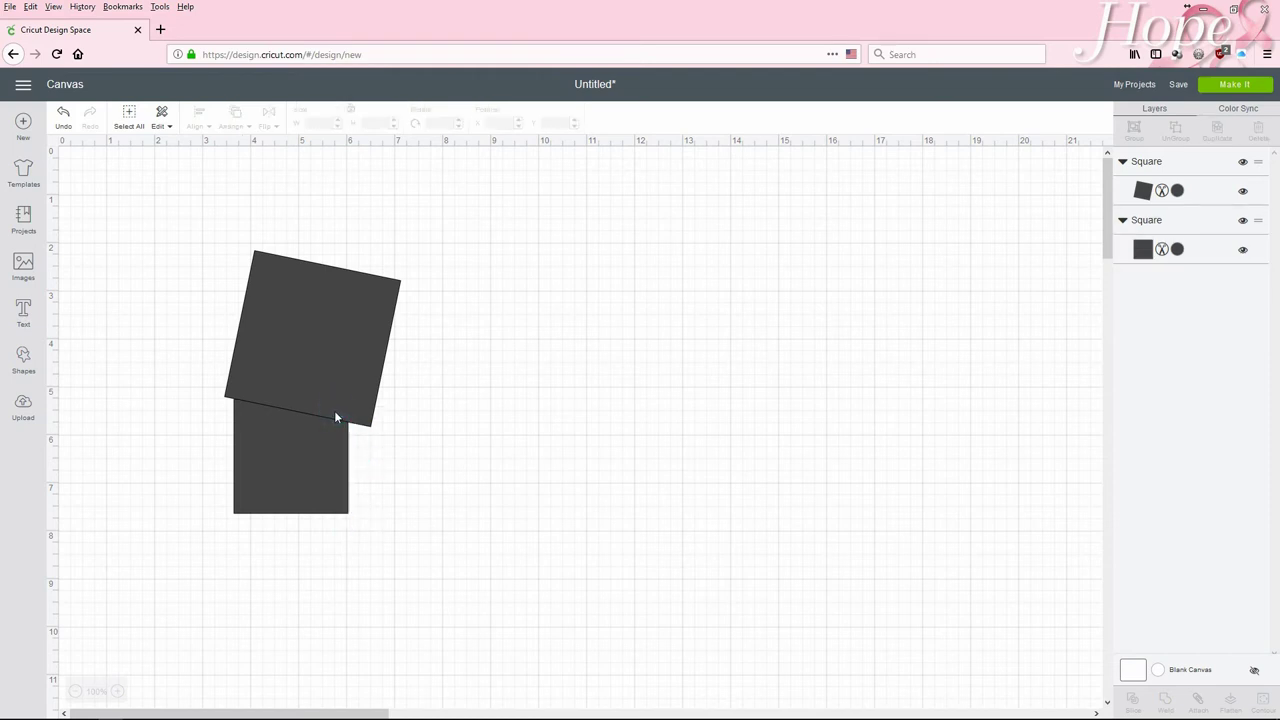
left_click_drag(165, 217, 460, 572)
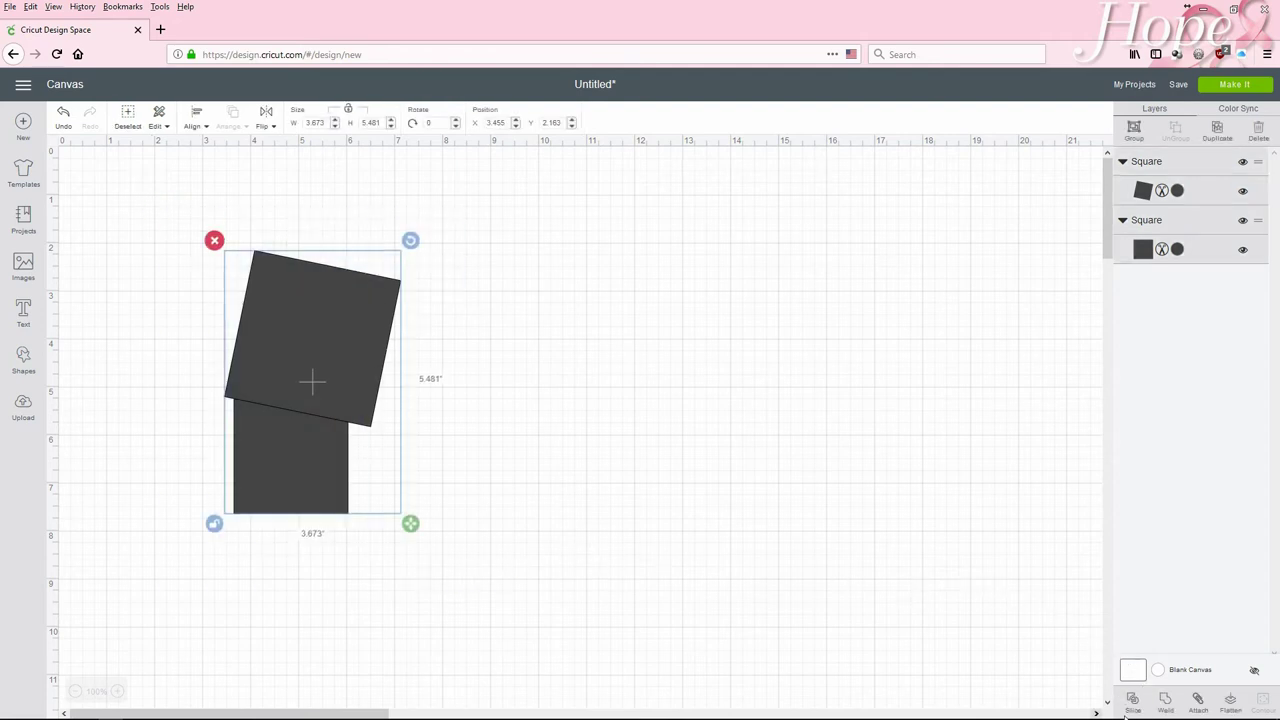
left_click(1134, 702)
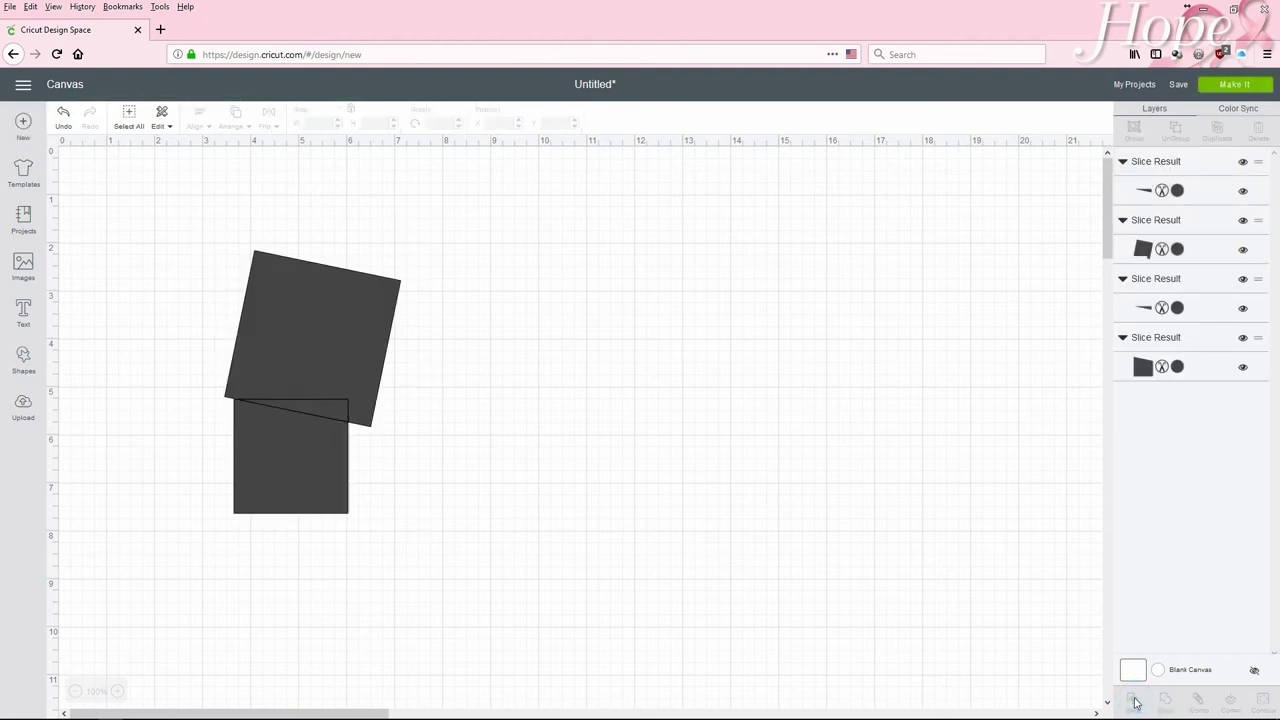
Pull the slice results apart, delete the three scrap pieces, and reposition the slanted wall at about X 2.042, Y 2.611.
left_click_drag(337, 331, 690, 338)
left_click_drag(337, 406, 838, 402)
left_click_drag(348, 410, 820, 412)
left_click_drag(289, 477, 203, 355)
left_click_drag(572, 229, 1004, 503)
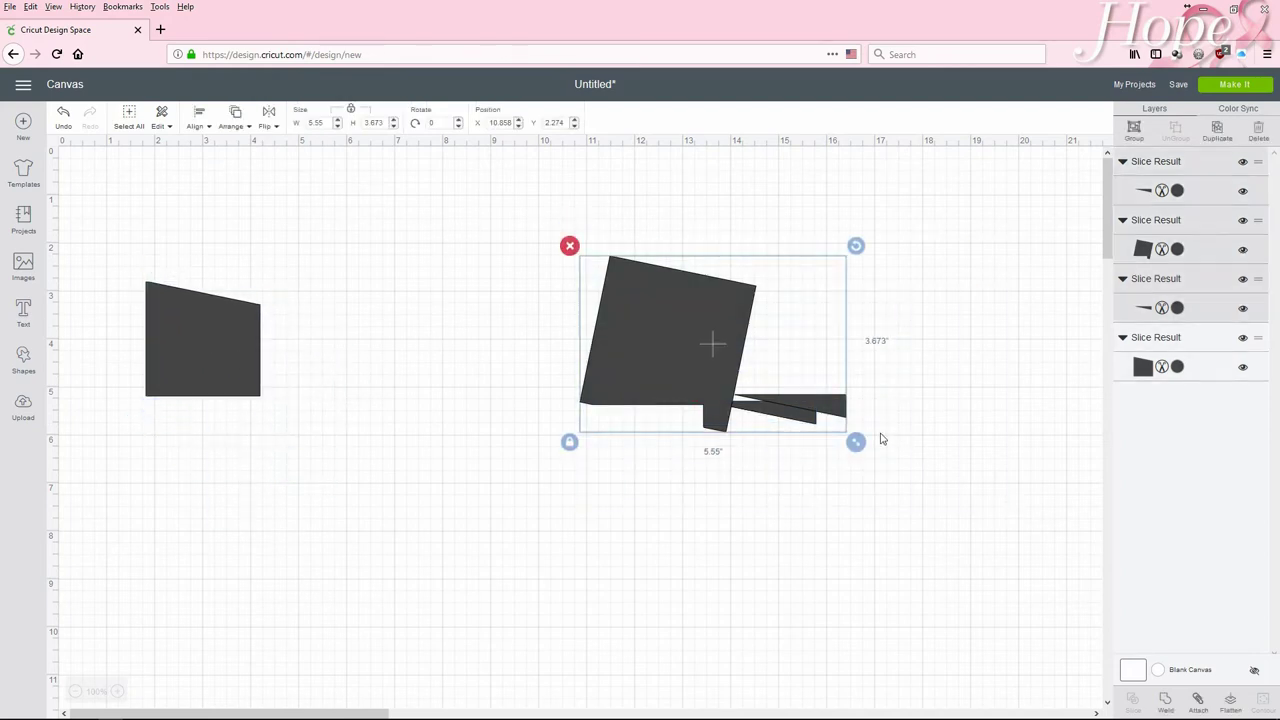
left_click(569, 245)
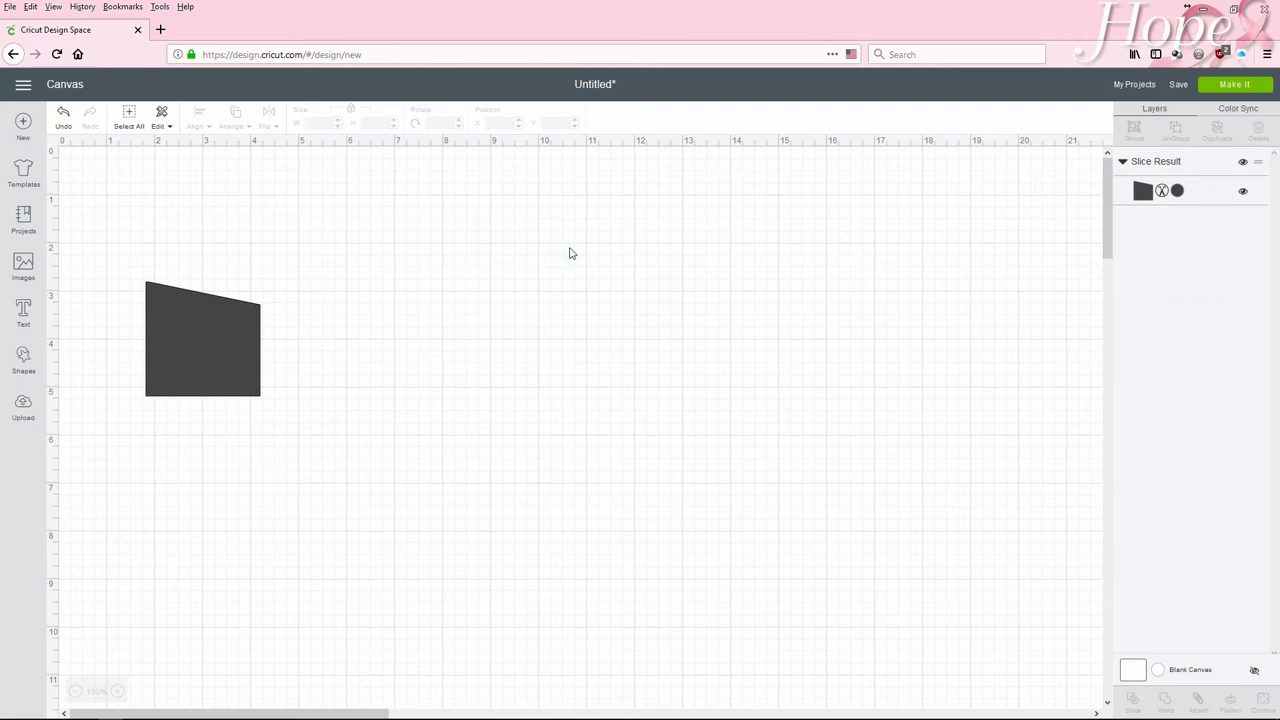
mouse_move(233, 337)
left_mouse_down()
mouse_move(252, 331)
mouse_move(232, 331)
left_mouse_up()
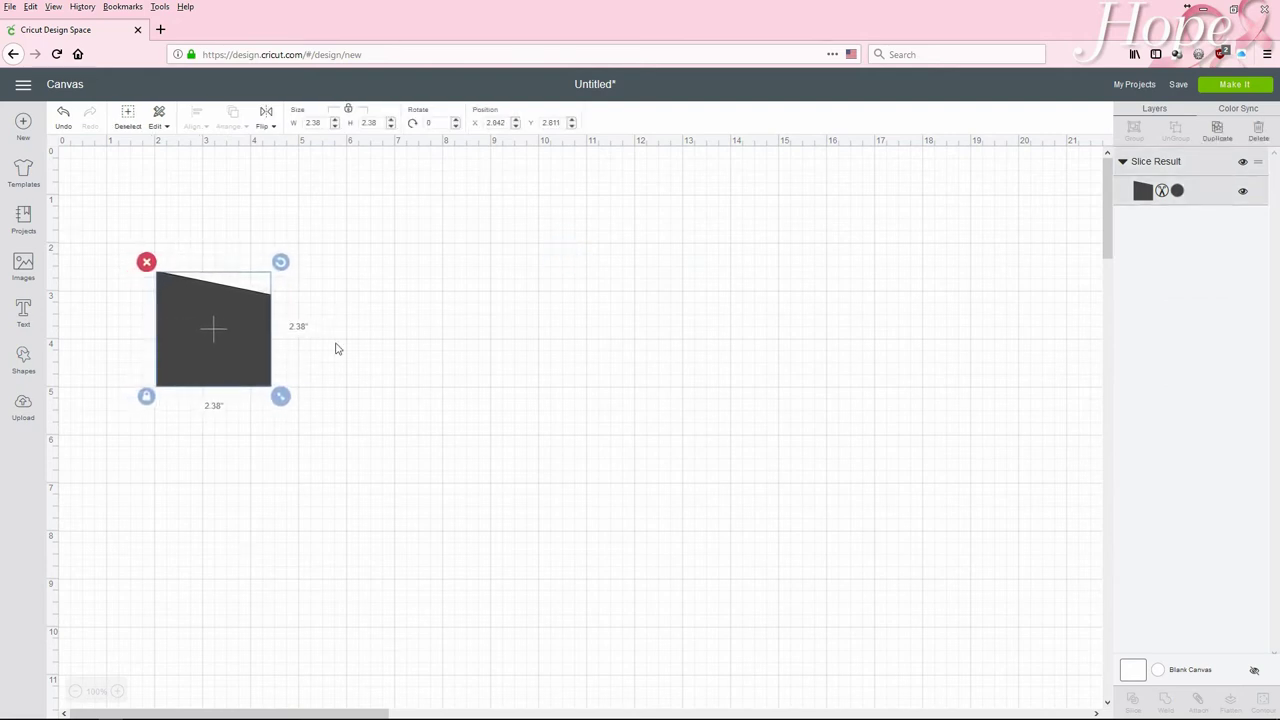
Insert a square beside the slanted wall and size it to 0.64" by 0.66" with proportions unlocked.
left_click(517, 354)
left_click(23, 357)
left_click(76, 264)
left_click_drag(268, 342, 516, 318)
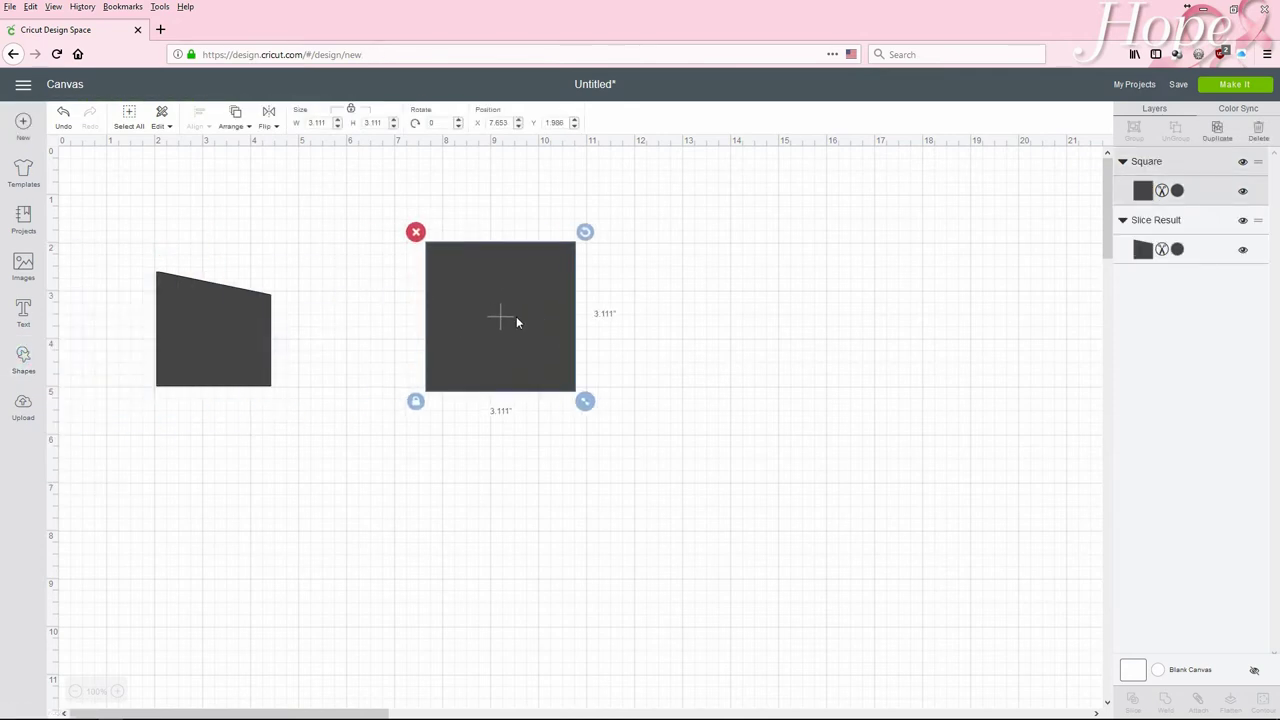
left_click(351, 112)
left_click(316, 122)
key("BackSpace")
type(".64")
key("Return")
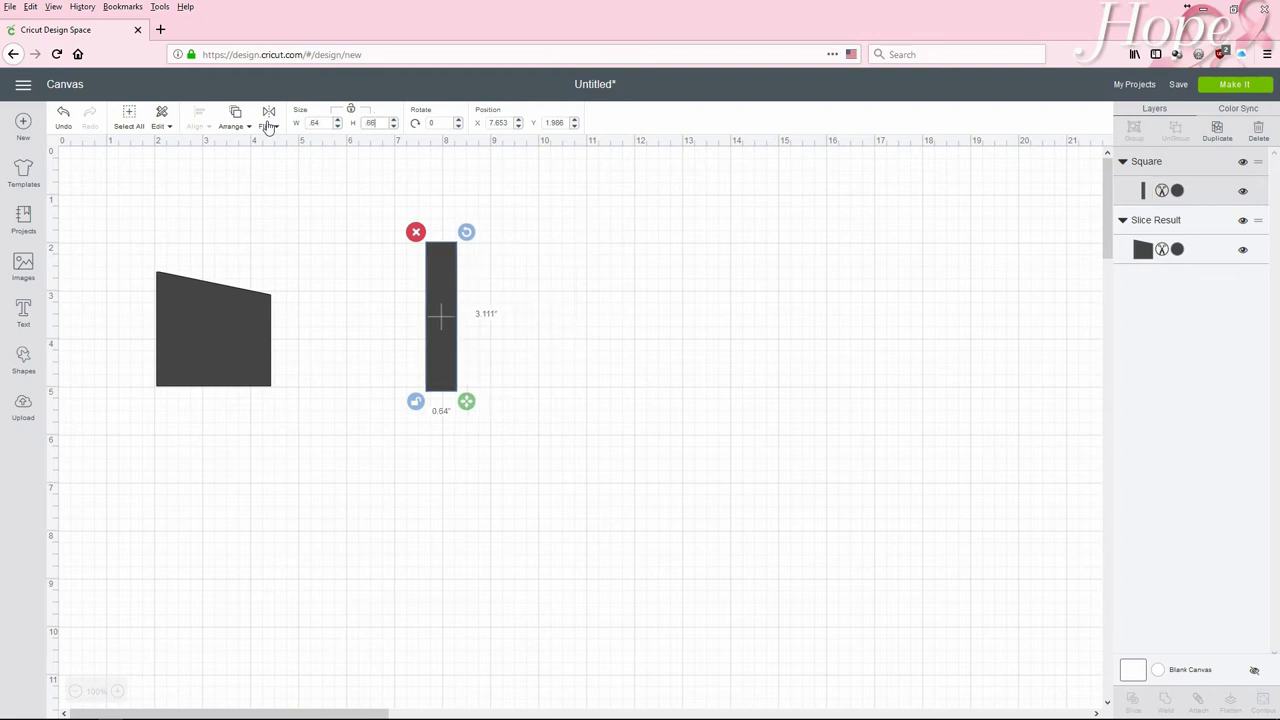
key("Return")
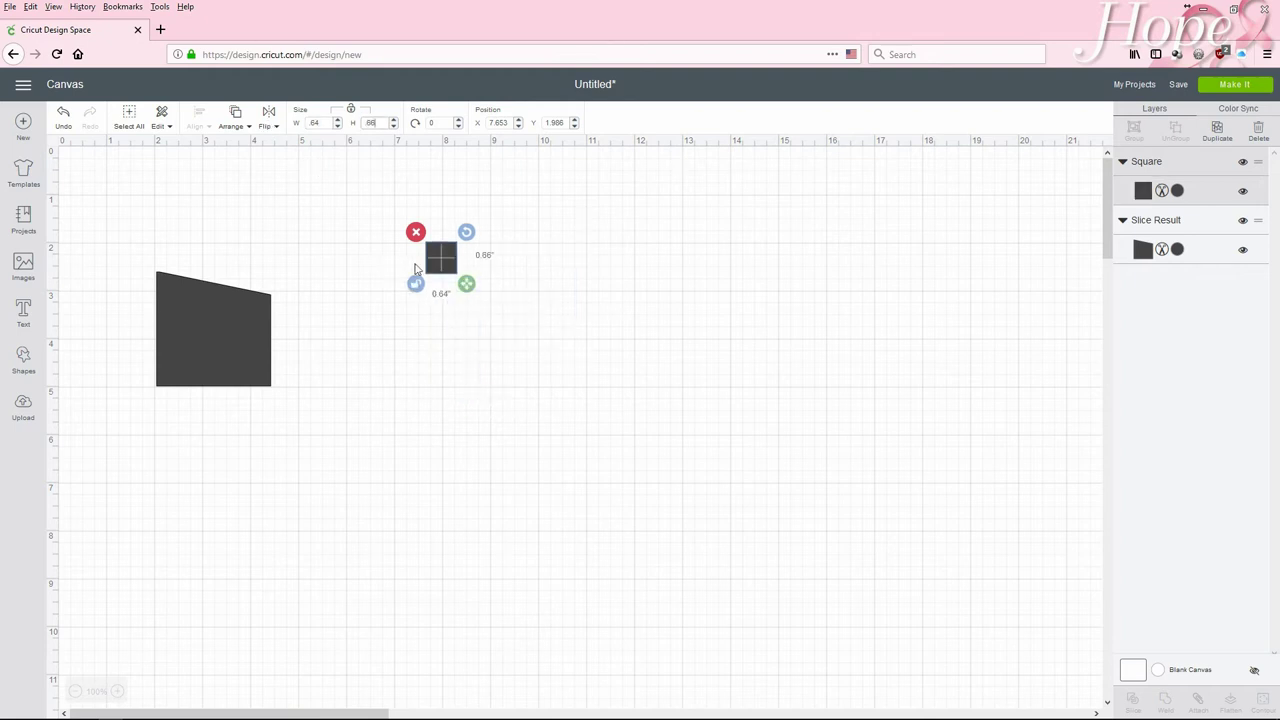
Place the small window square in the upper-left part of the slanted wall and slice the two shapes.
left_click_drag(441, 265, 202, 319)
left_click(355, 343)
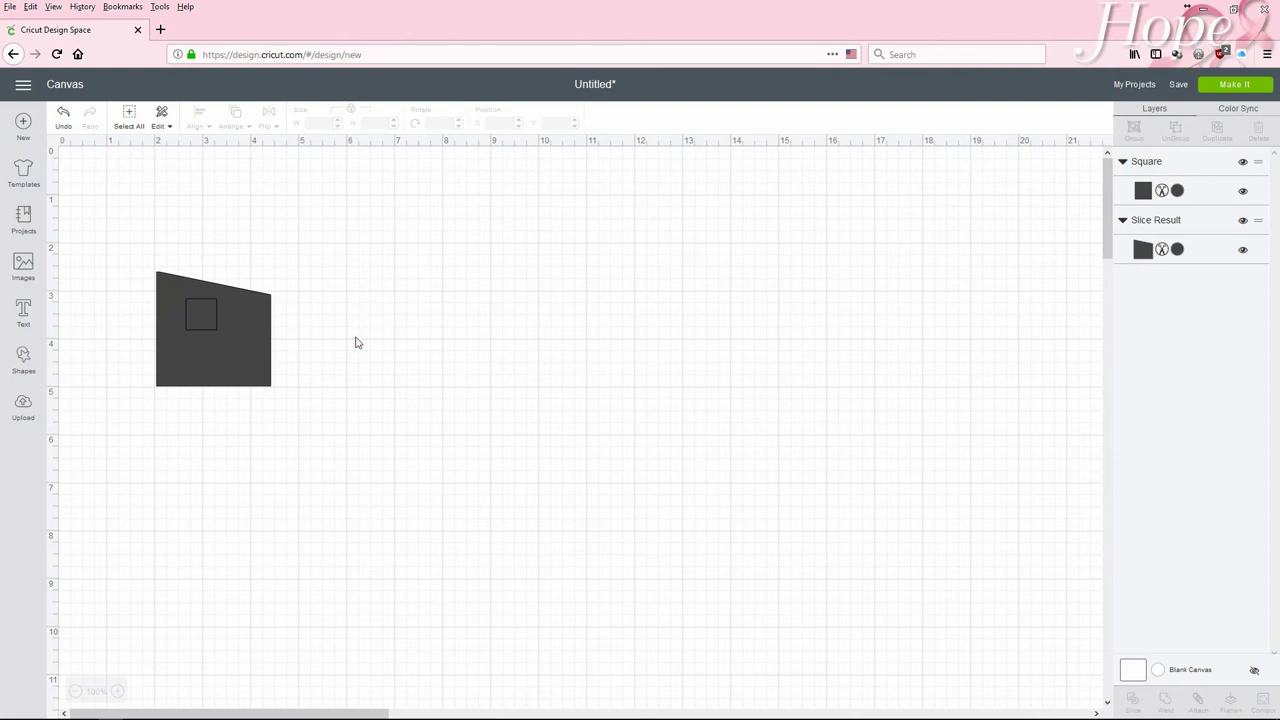
left_click_drag(118, 228, 362, 437)
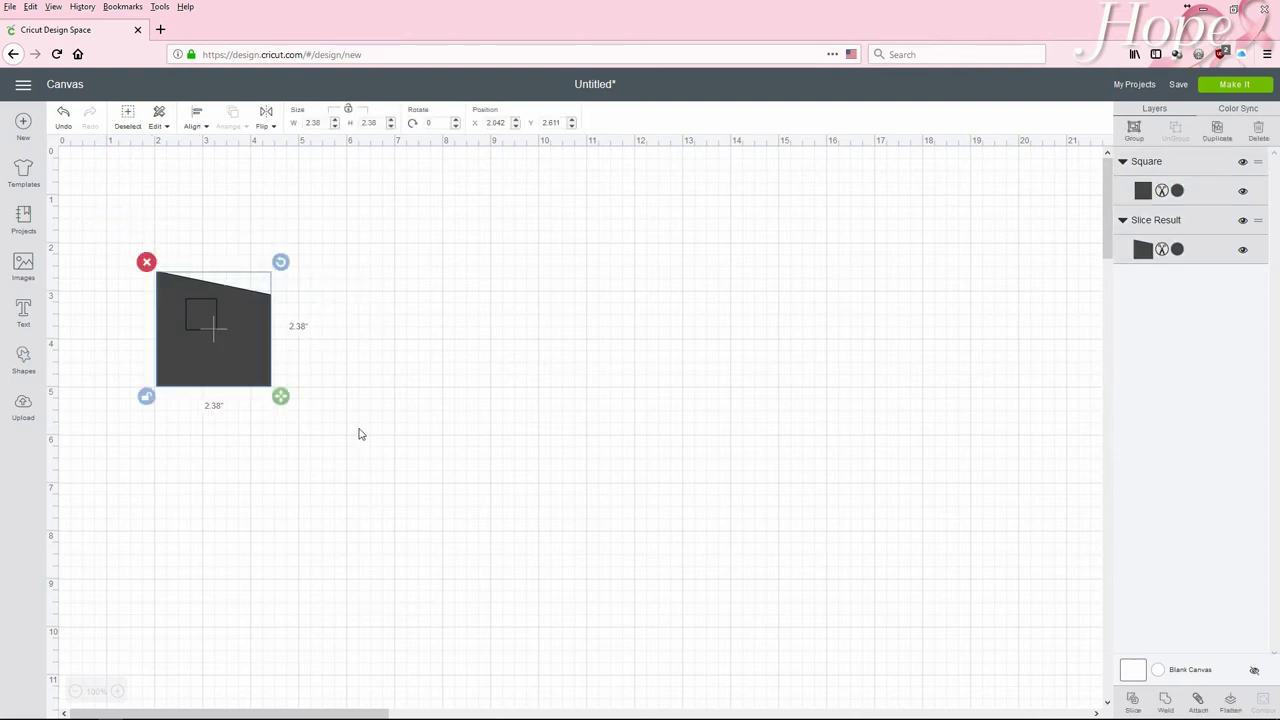
left_click(1133, 700)
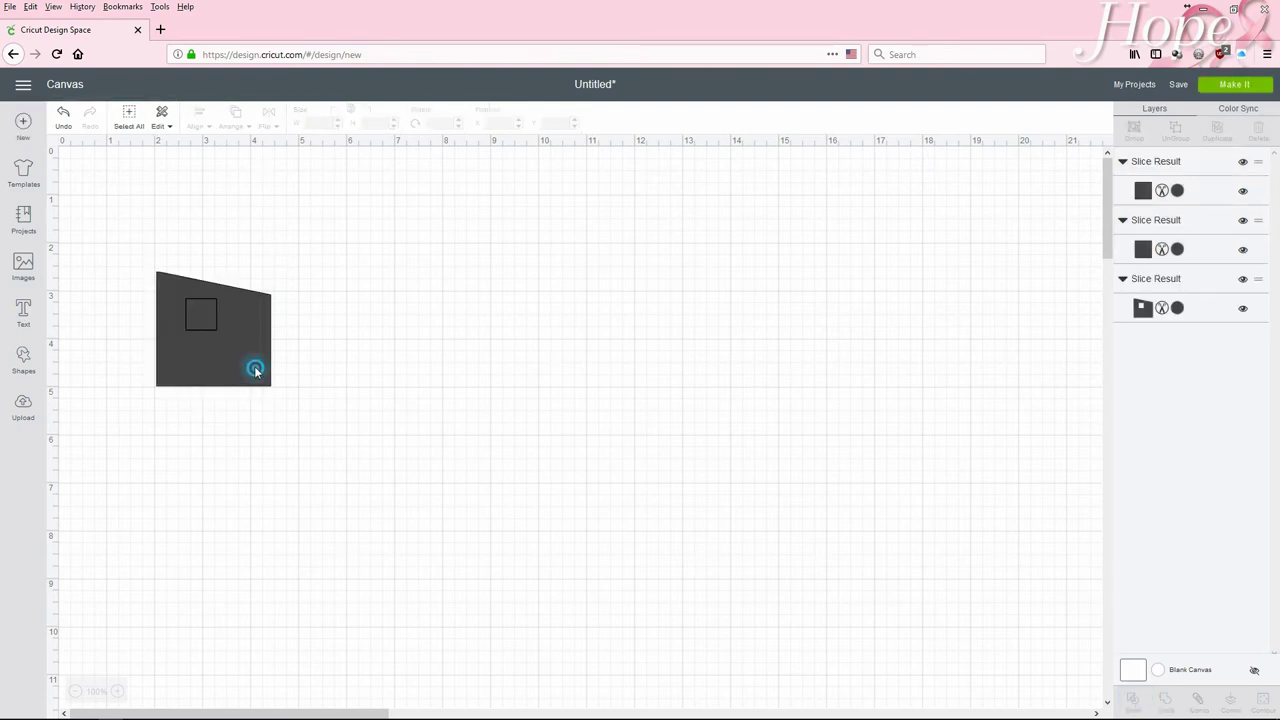
Delete both window cut-outs left by the slice and move the wall back to about X 2, Y 2.639.
left_click_drag(257, 371, 236, 444)
left_click_drag(198, 312, 503, 322)
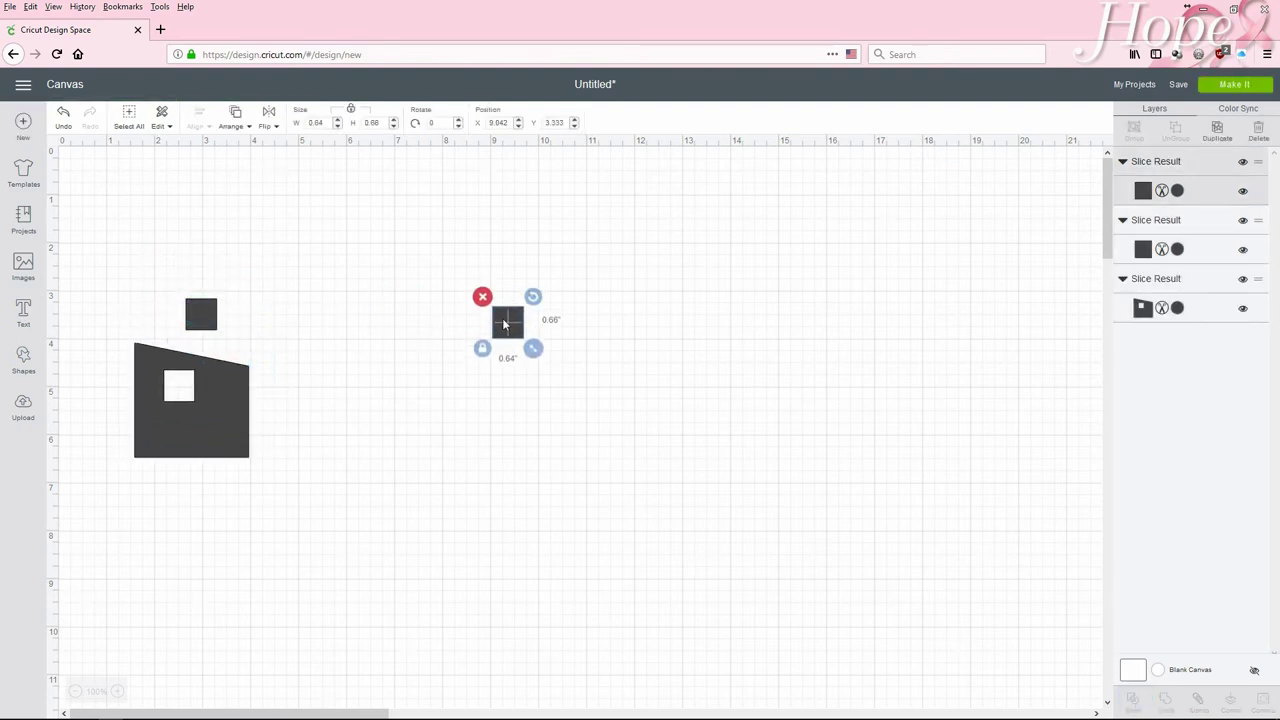
left_click(482, 297)
left_click(214, 318)
key("Delete")
left_click_drag(211, 443, 234, 362)
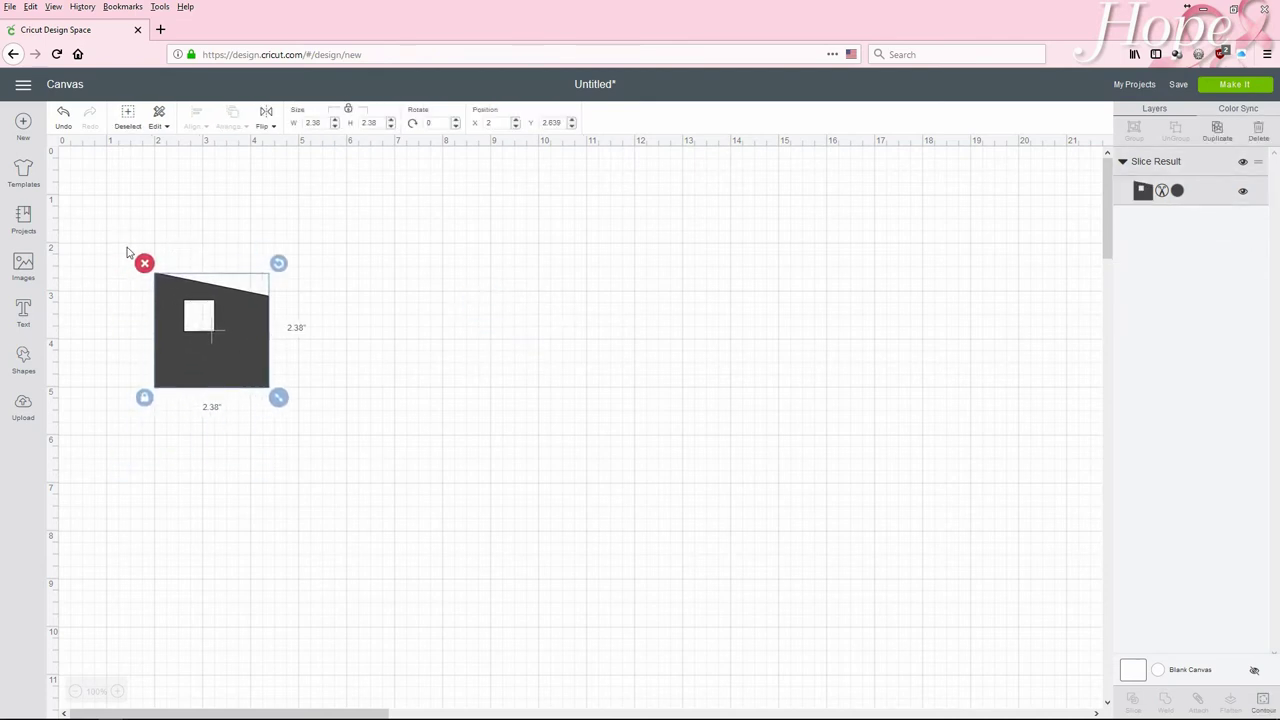
Copy and paste the side wall, placing the copy beside the original at about X 5.722, Y 2.806.
left_click(166, 128)
left_click(147, 165)
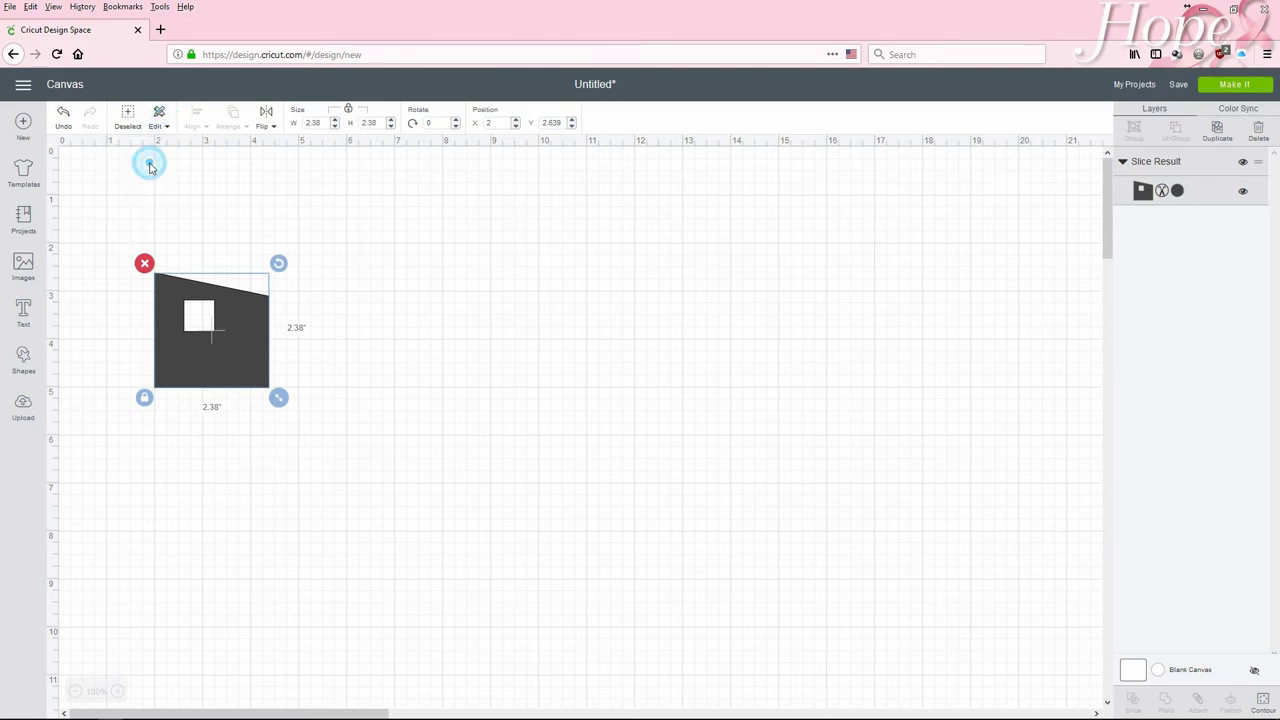
left_click(166, 128)
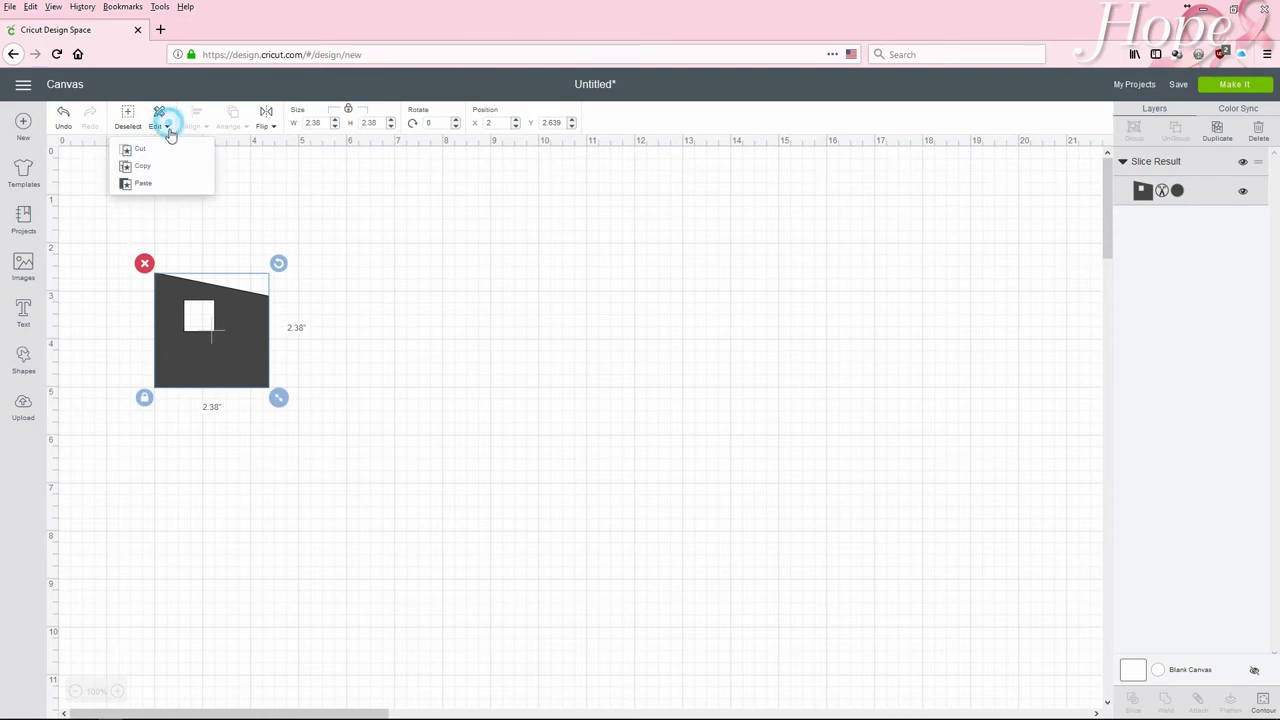
left_click(165, 185)
left_click_drag(230, 360, 385, 344)
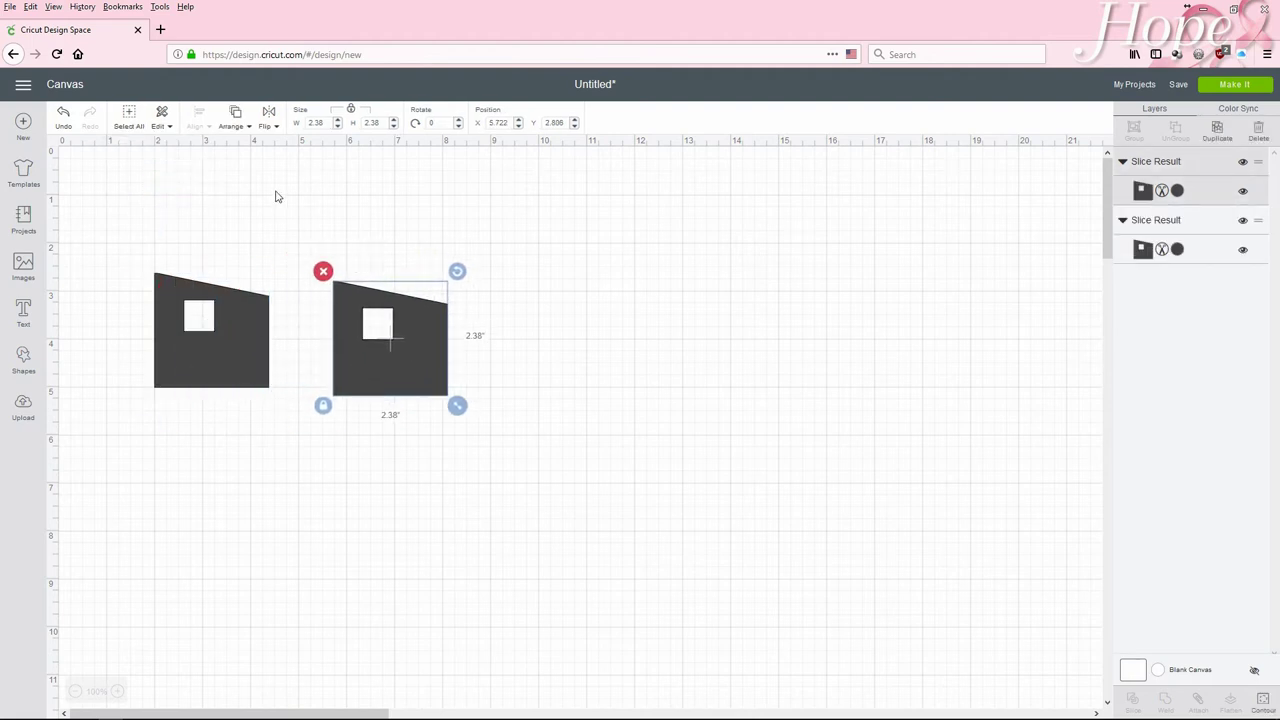
Flip the copied side wall horizontally so it mirrors the original, and move it closer to the original.
left_click(277, 125)
left_click(271, 148)
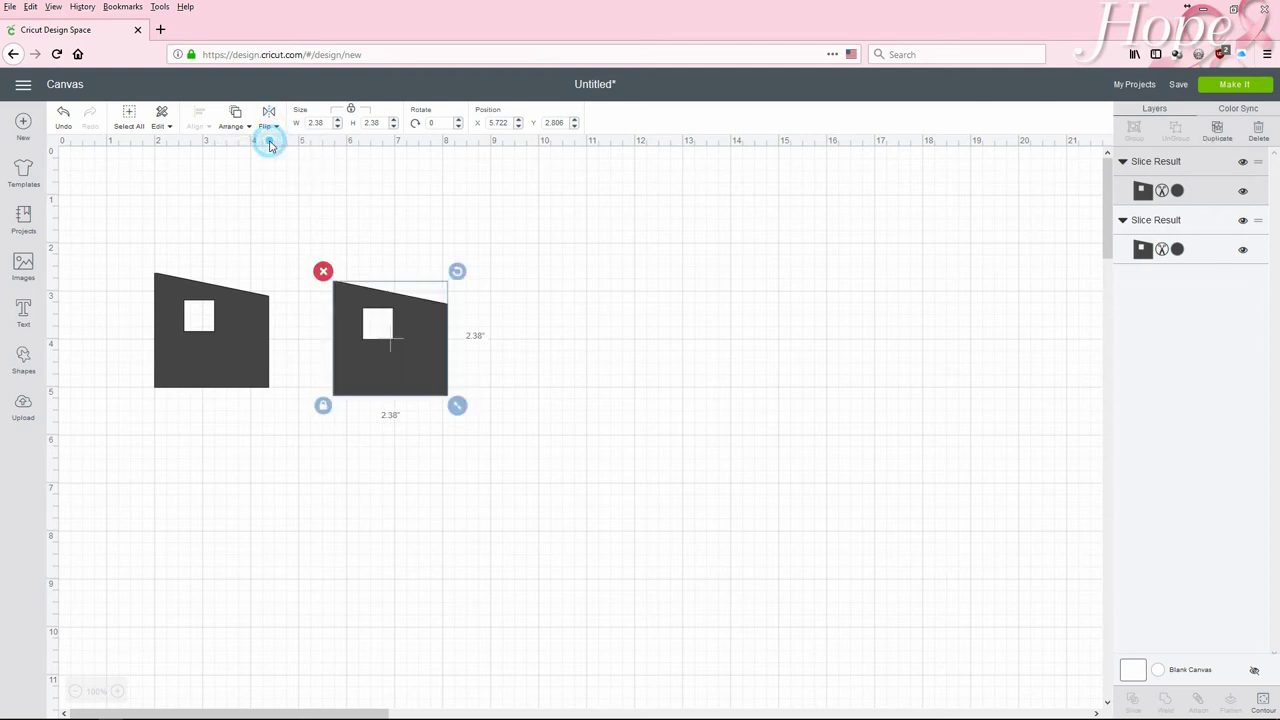
left_click_drag(366, 374, 332, 372)
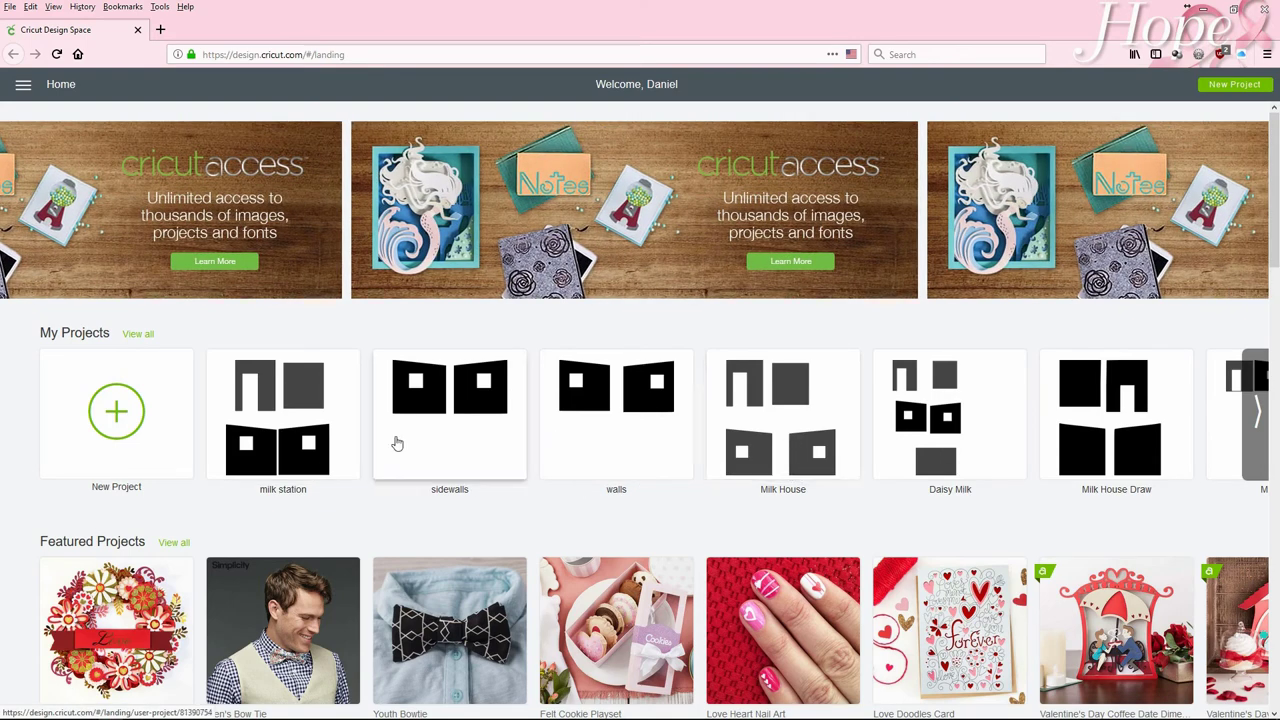
Open the saved "milk station" project, send it to the cutting preview, and view the second mat.
left_click(349, 458)
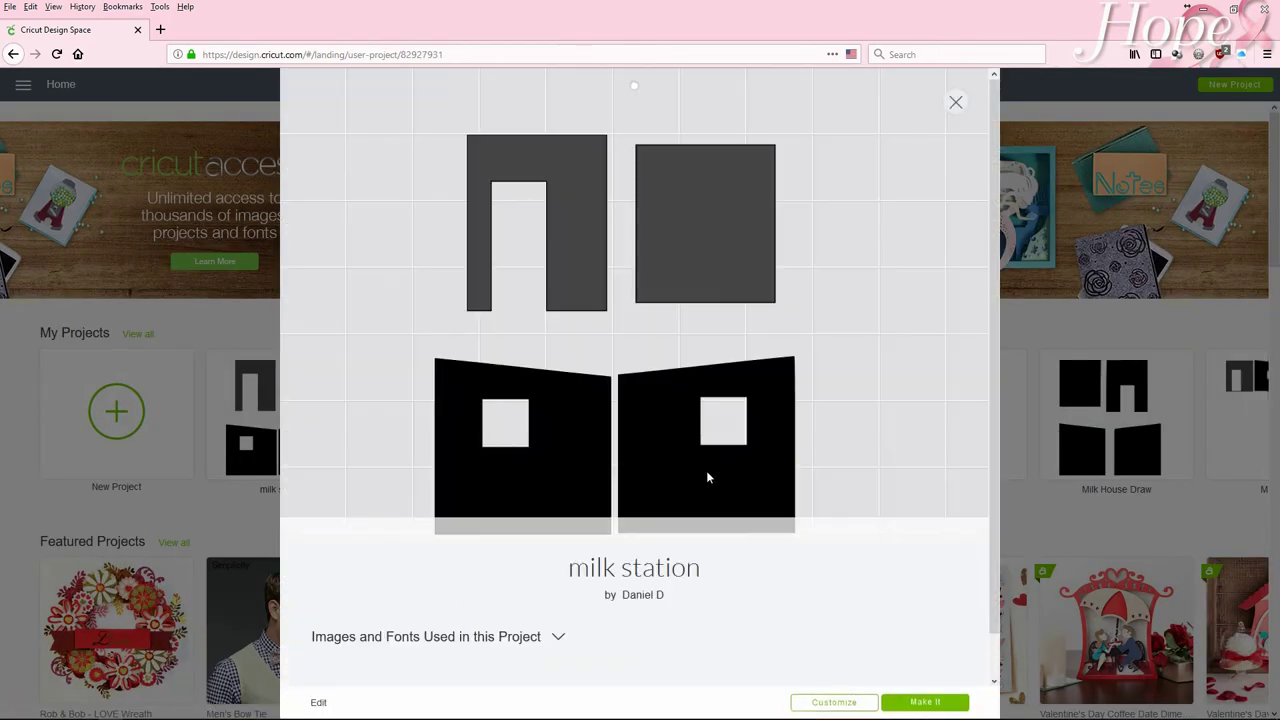
left_click(929, 700)
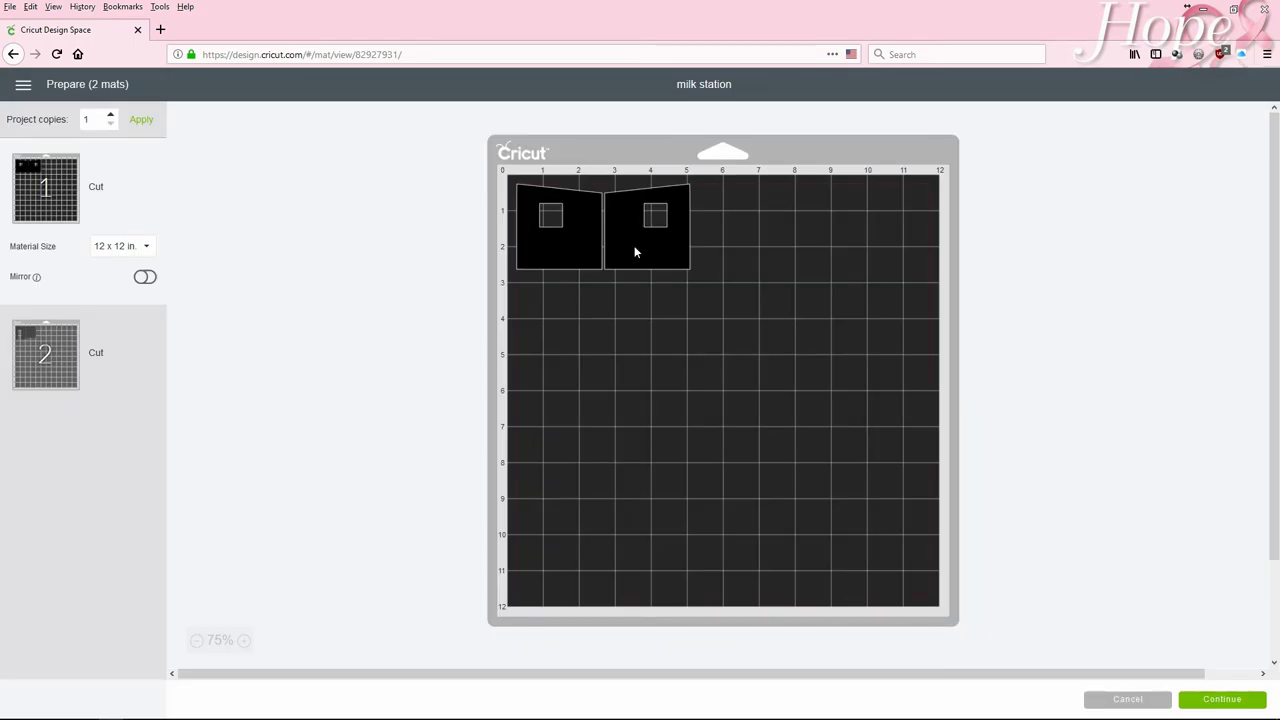
left_click(38, 352)
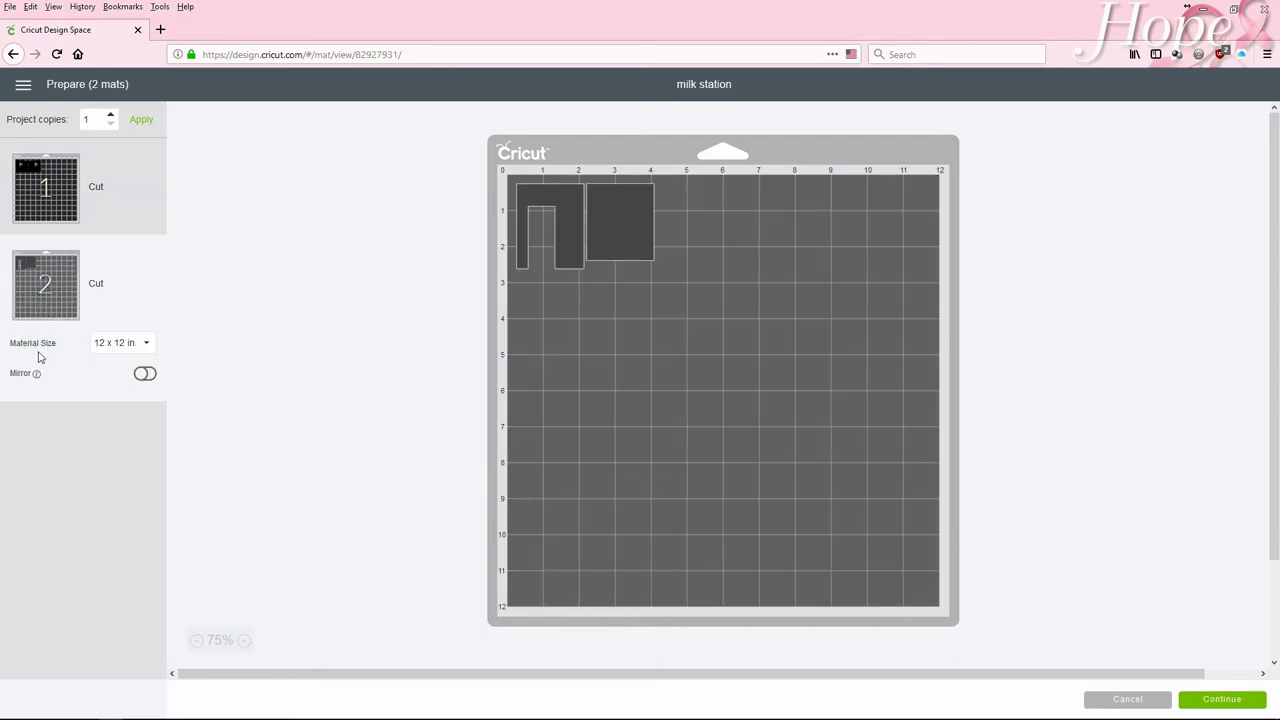
Switch to the first mat and spread its two side walls apart, away from the mat's upper-left corner.
left_click(62, 221)
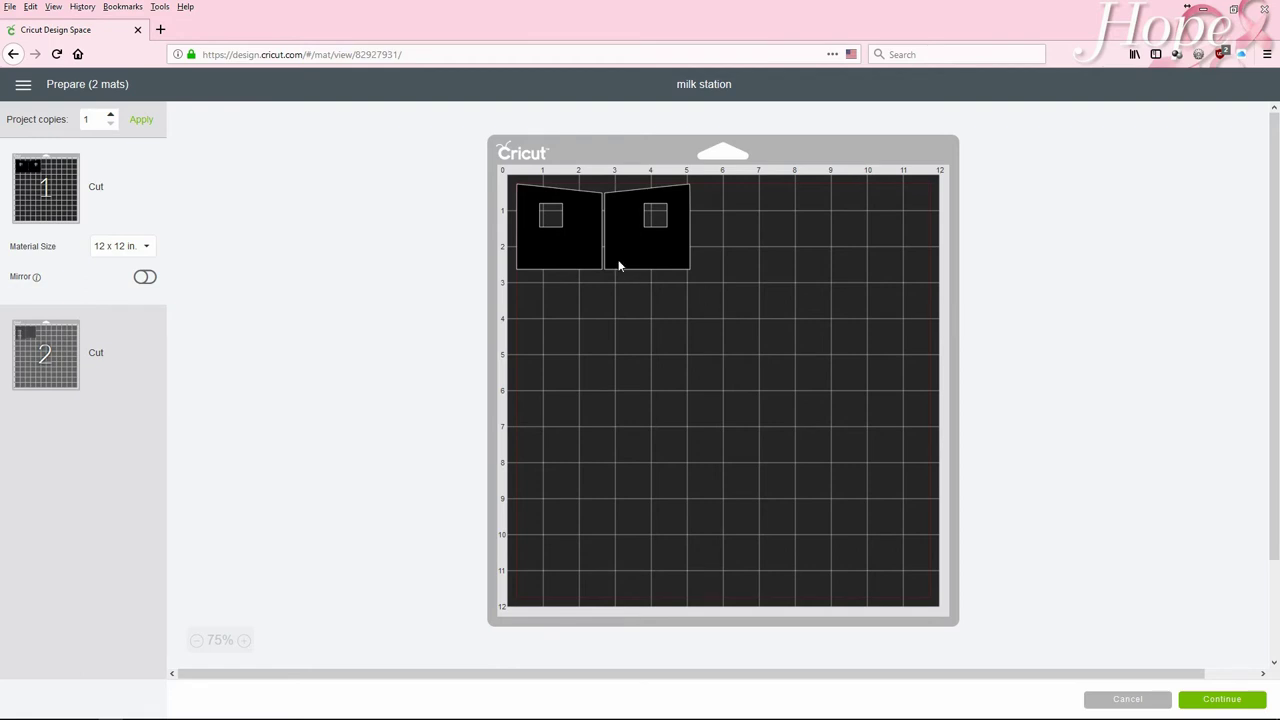
left_click_drag(622, 262, 657, 271)
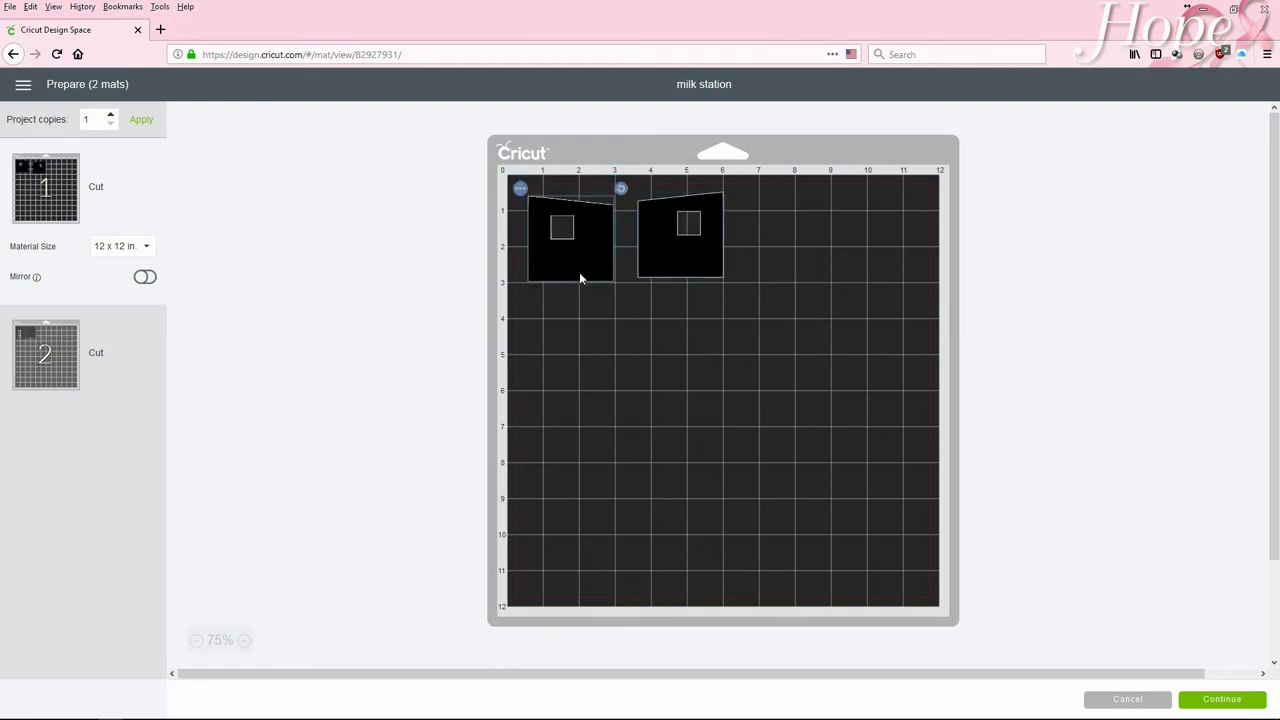